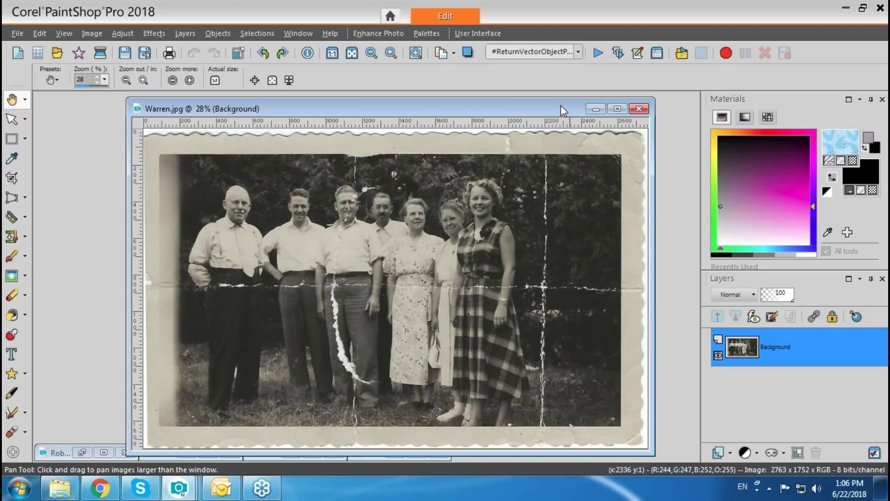
Step: Activate the Scratch Remover for the Warren.jpg photo and set its width to 100
left_click_drag(560, 105, 565, 103)
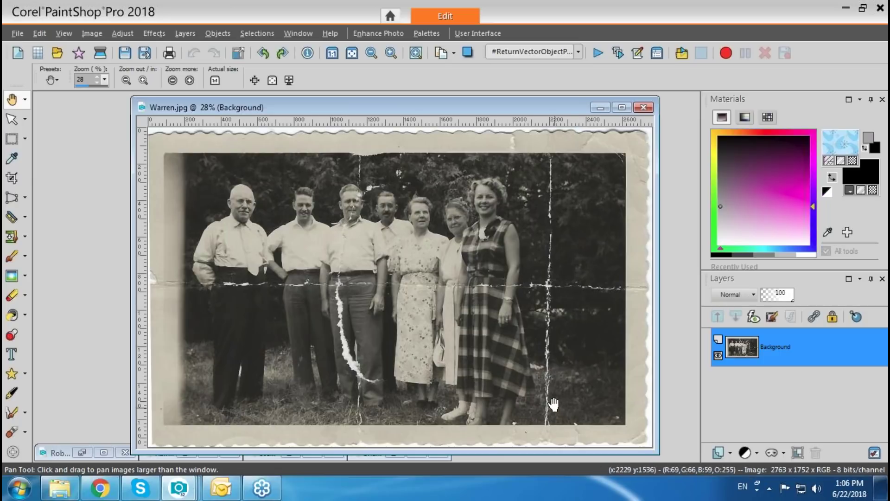
left_click(24, 237)
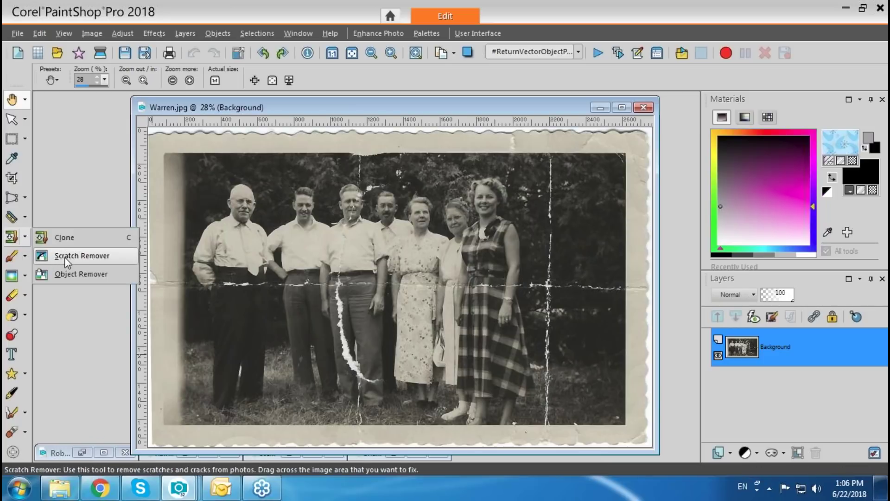
left_click(65, 237)
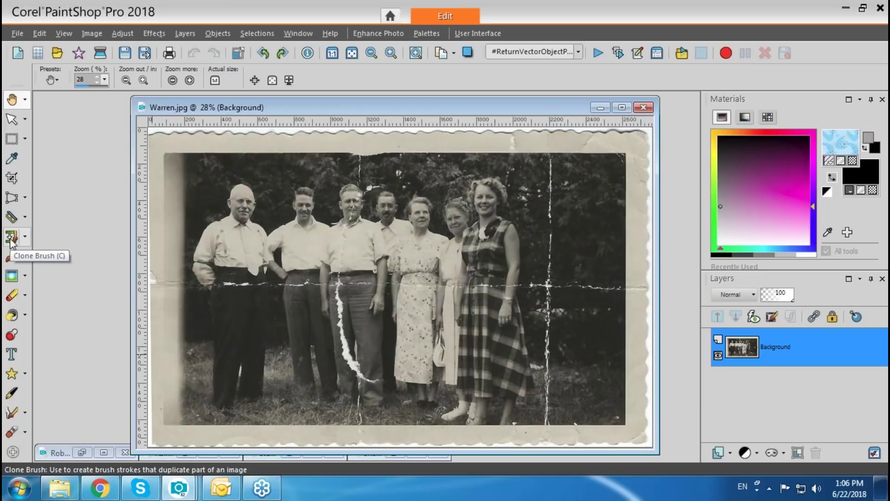
left_click(25, 237)
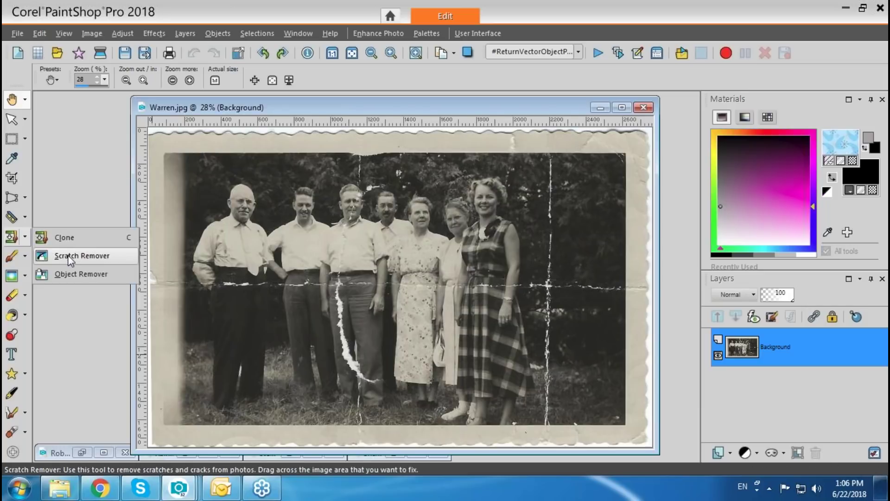
left_click(68, 257)
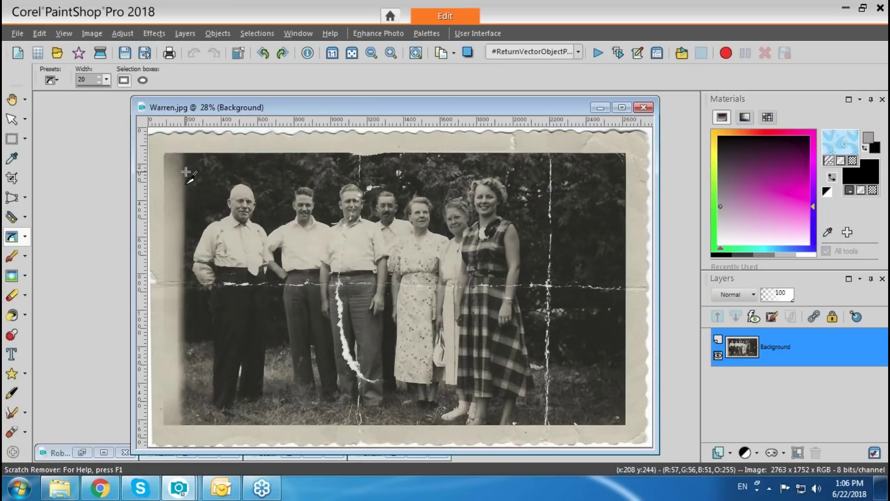
double_click(81, 79)
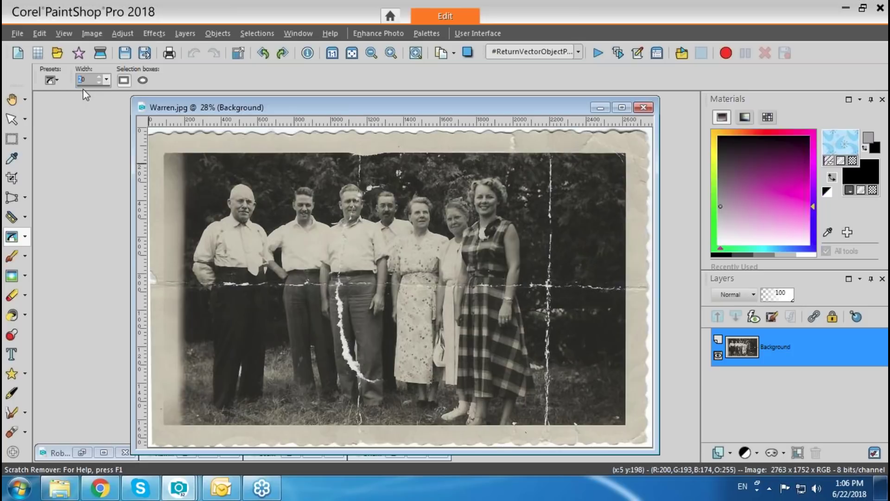
type("100")
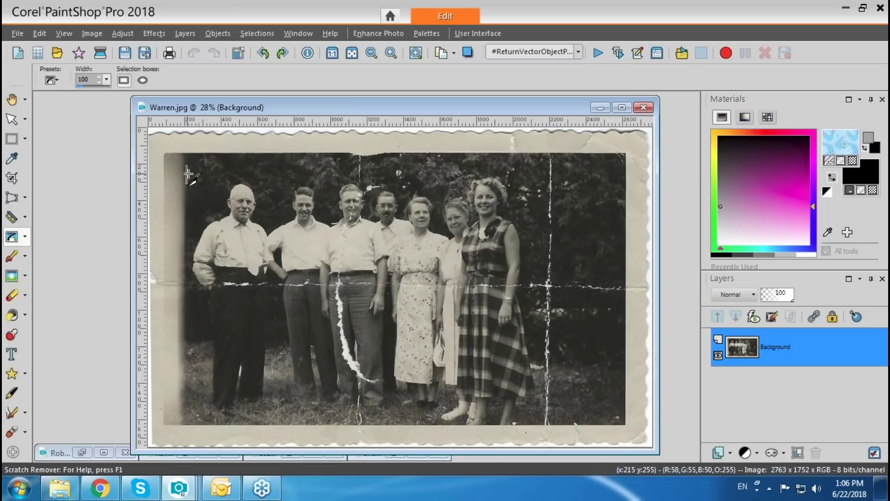
Step: Try a short horizontal Scratch Remover stroke over the dark foliage above the leftmost man's head, and undo it
left_click_drag(202, 174, 214, 174)
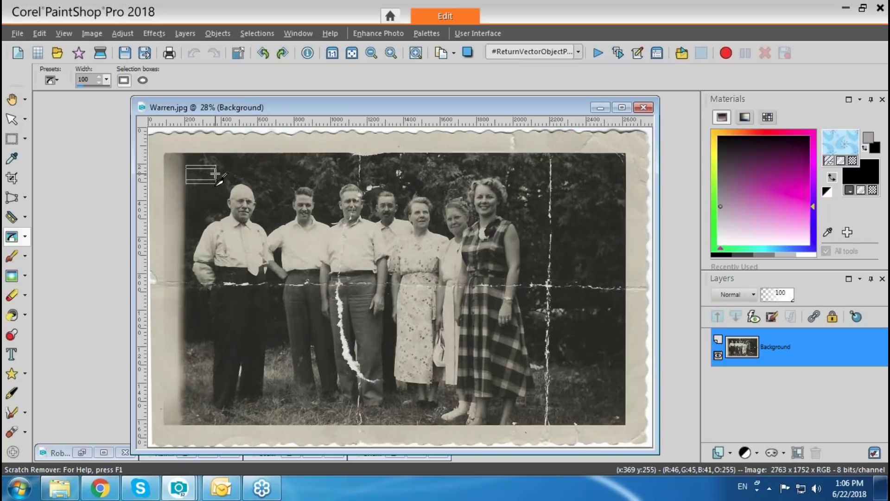
left_click_drag(214, 173, 216, 173)
left_click_drag(215, 173, 216, 173)
left_click_drag(215, 174, 215, 173)
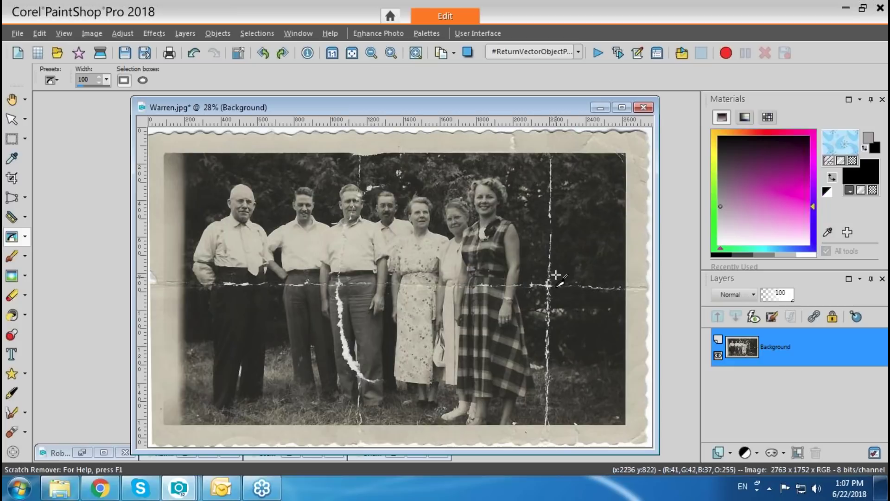
key("ctrl+z")
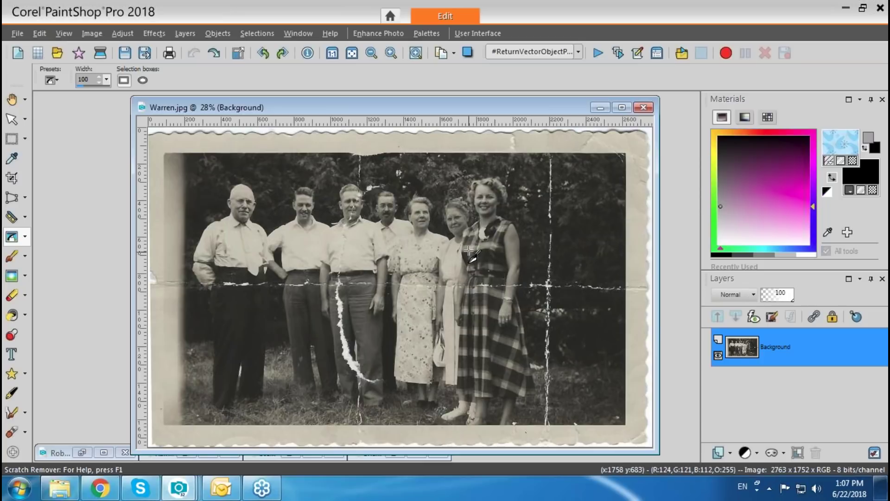
Step: Duplicate the Warren.jpg image and arrange the copy beside the original, with the original reduced to 15% zoom
key("shift+d")
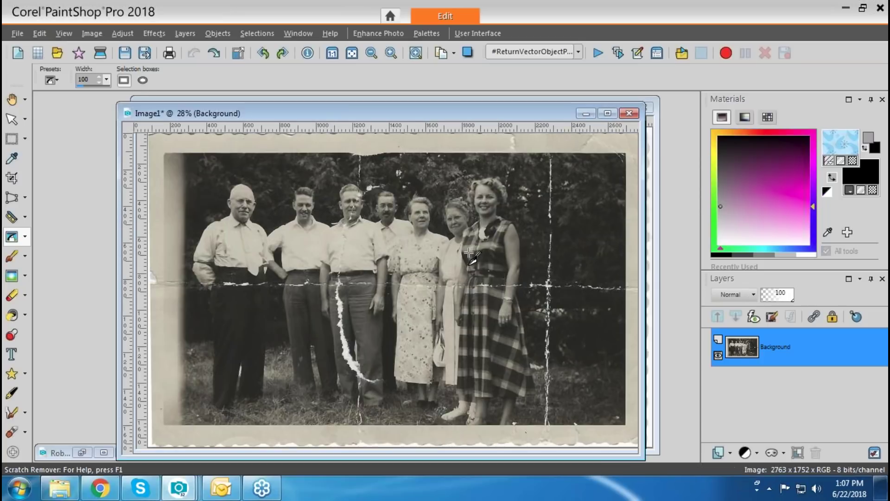
left_click_drag(496, 113, 528, 118)
left_click(523, 103)
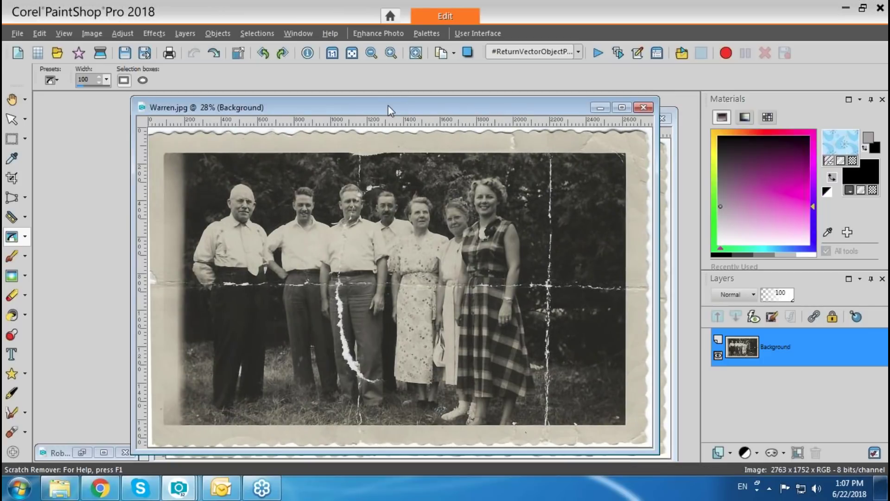
left_click_drag(395, 107, 319, 111)
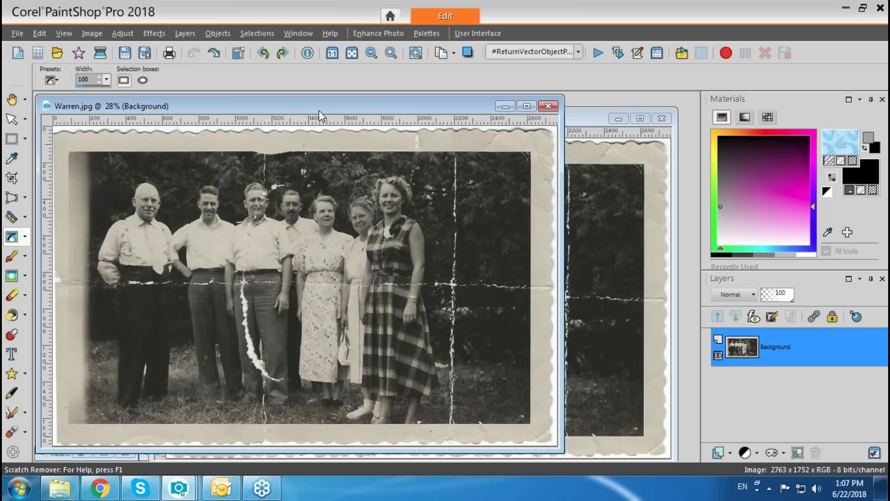
scroll(319, 113, "down", 3)
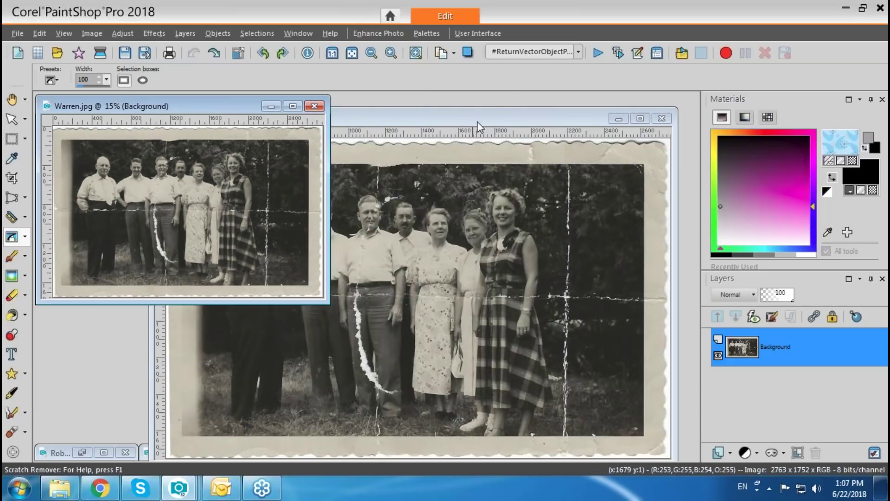
left_click_drag(490, 118, 510, 115)
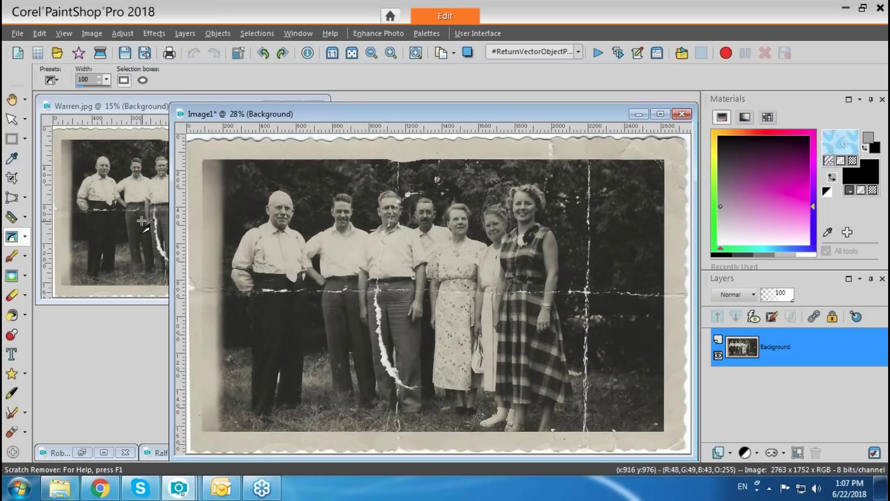
left_click_drag(380, 112, 377, 103)
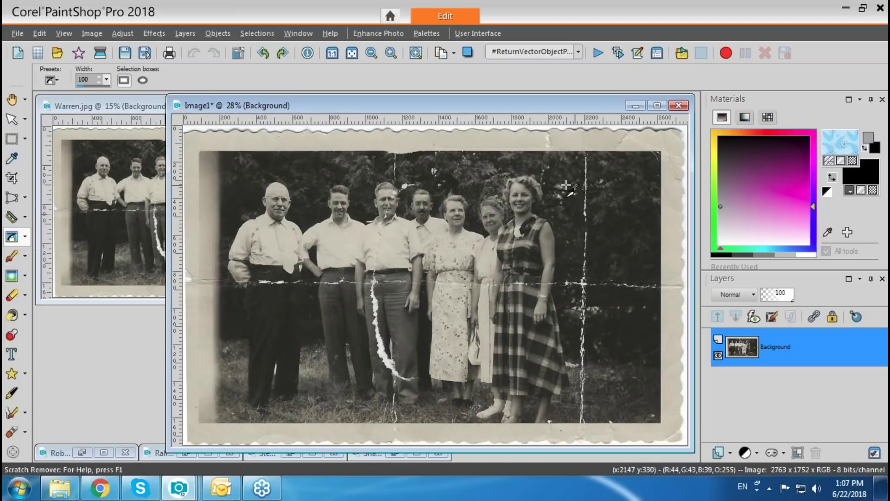
Step: Set the Scratch Remover width to 50 and repair the copy's vertical crack beside the plaid-dress woman down to the crease, including the crease's right end
double_click(86, 81)
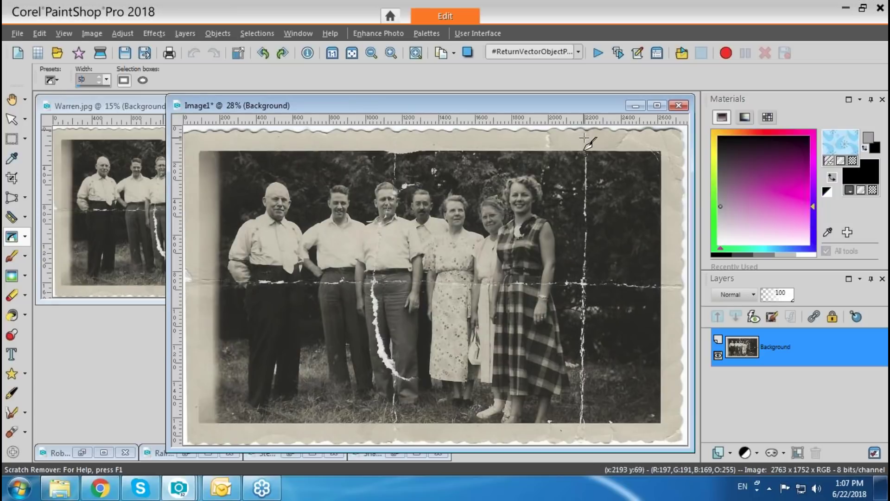
left_click_drag(596, 107, 591, 106)
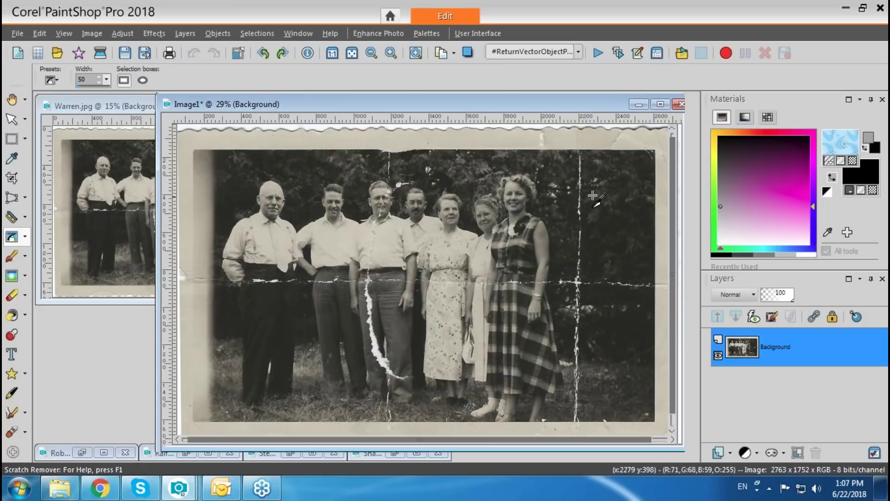
scroll(602, 195, "up", 2)
scroll(663, 183, "up", 3)
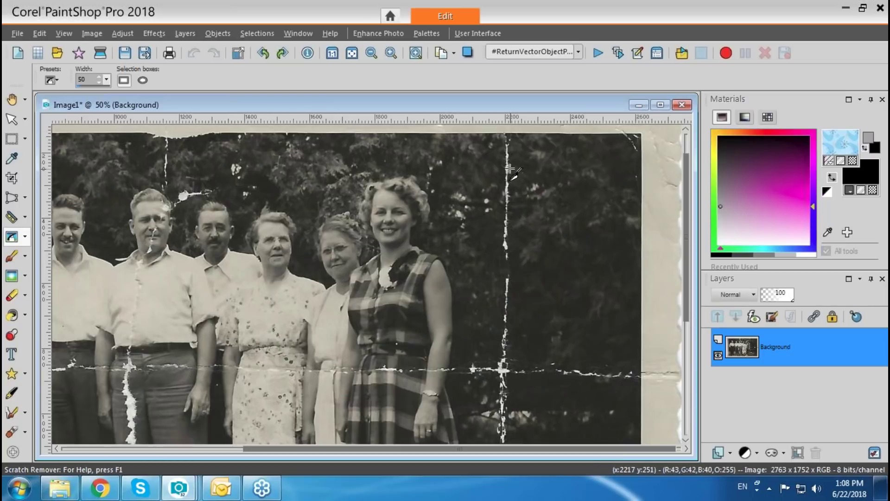
left_click_drag(505, 141, 506, 189)
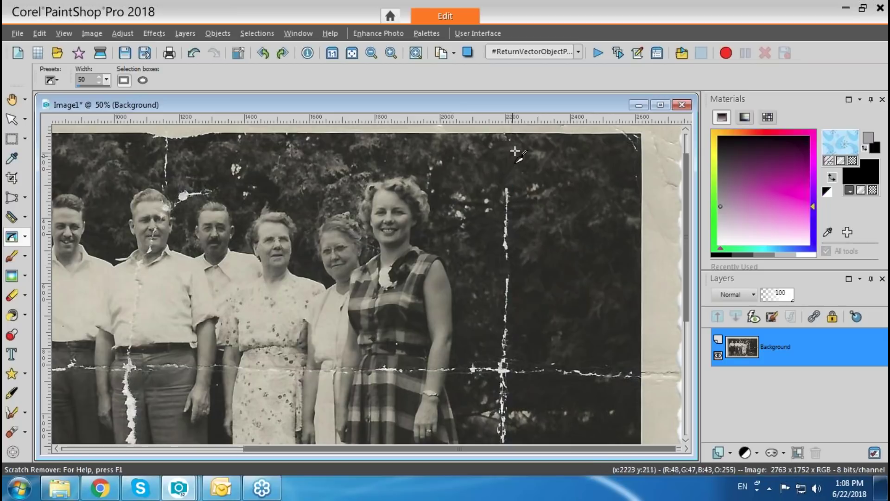
left_click_drag(507, 187, 507, 230)
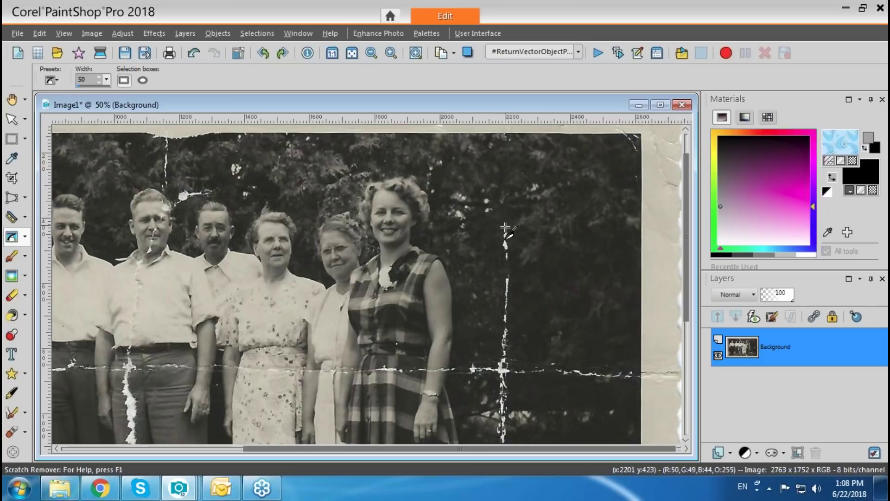
left_click_drag(505, 225, 641, 377)
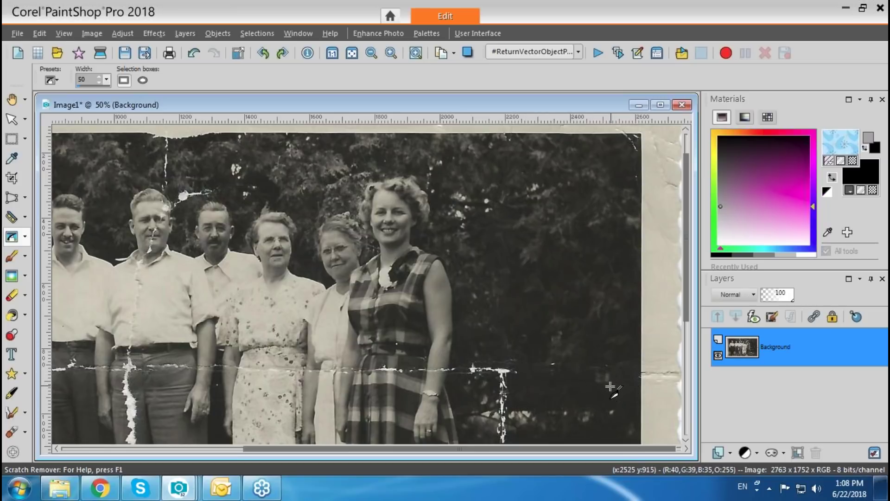
Step: Undo the long stroke over the horizontal crease and repair the crease in shorter sections across the trees beside the plaid dress
key("ctrl+z")
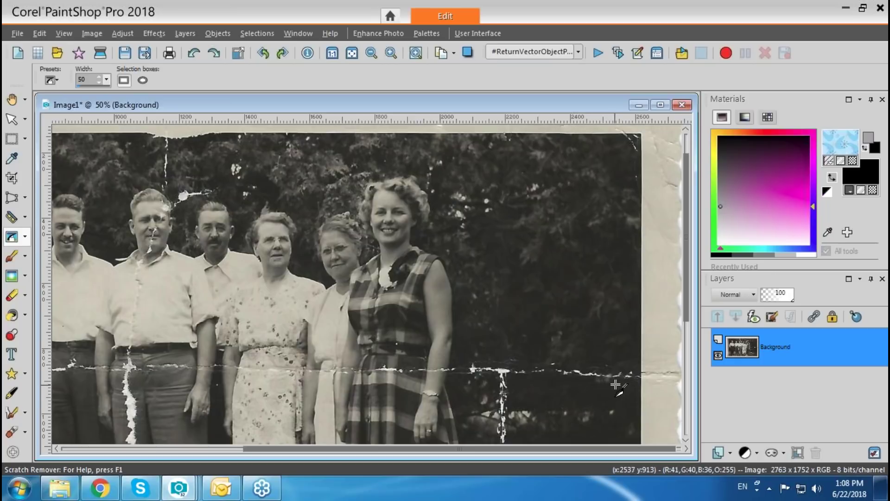
left_click_drag(594, 375, 619, 375)
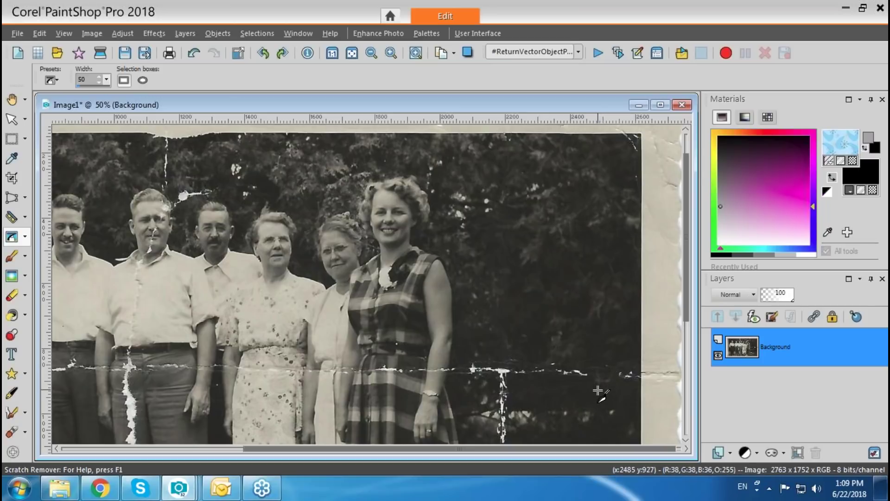
left_click_drag(597, 371, 520, 371)
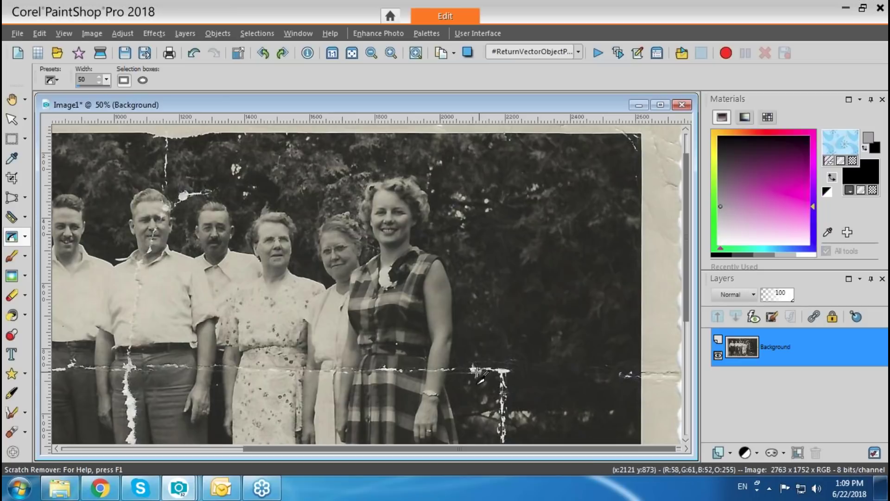
left_click_drag(463, 371, 520, 378)
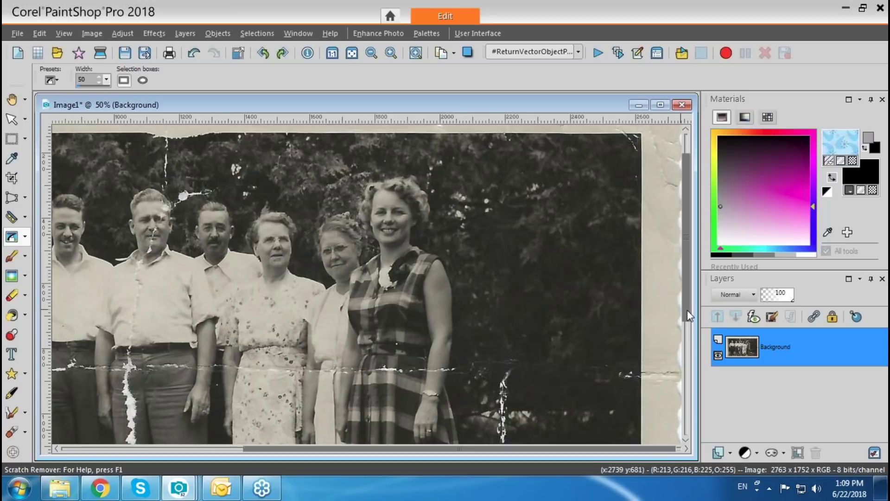
Step: Remove the rest of the vertical crack with overlapping strokes from the horizontal crease down through the grass to the photo's lower edge
left_click_drag(689, 315, 689, 346)
mouse_move(601, 317)
left_mouse_down()
mouse_move(627, 315)
mouse_move(596, 309)
left_mouse_up()
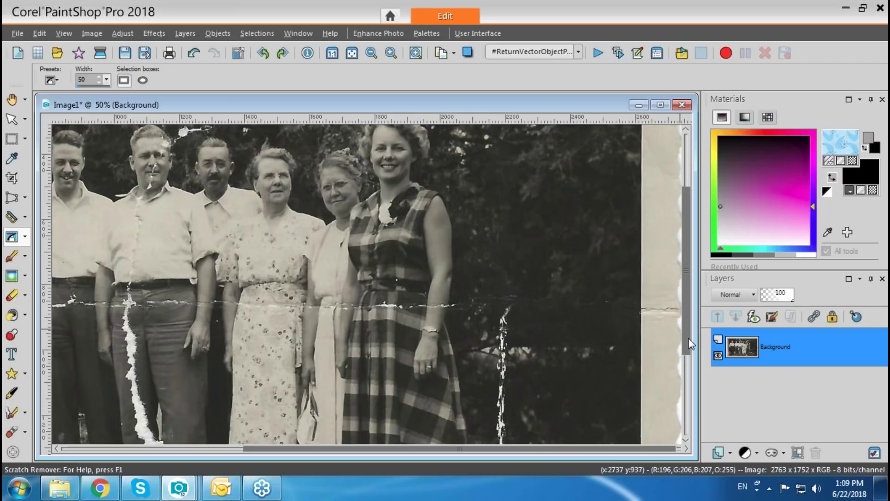
scroll(691, 343, "down", 1)
left_click_drag(507, 253, 503, 322)
left_click_drag(507, 251, 502, 324)
left_click_drag(508, 277, 502, 399)
left_click_drag(504, 334, 501, 357)
left_click_drag(501, 420, 500, 397)
scroll(686, 361, "down", 4)
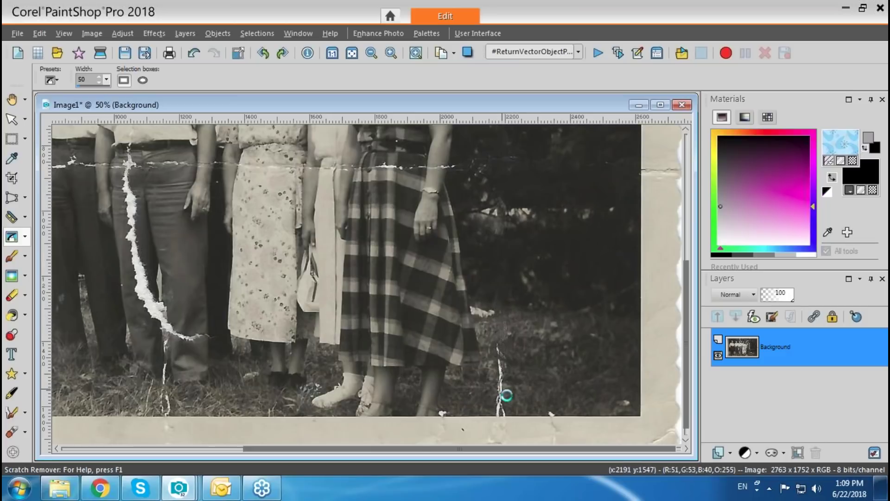
left_click_drag(502, 354, 507, 414)
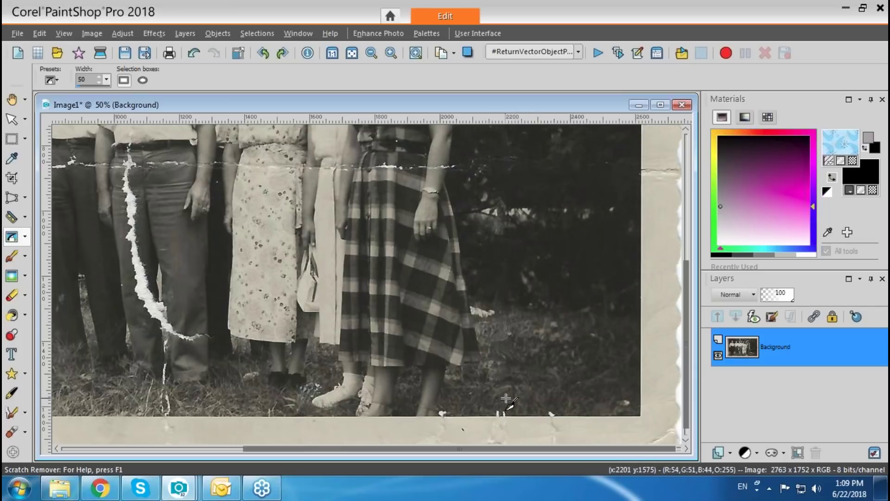
Step: Remove the white marks on the photo's lower edge near the repaired crack, undoing and redoing the last fix to compare
left_click_drag(516, 397, 478, 432)
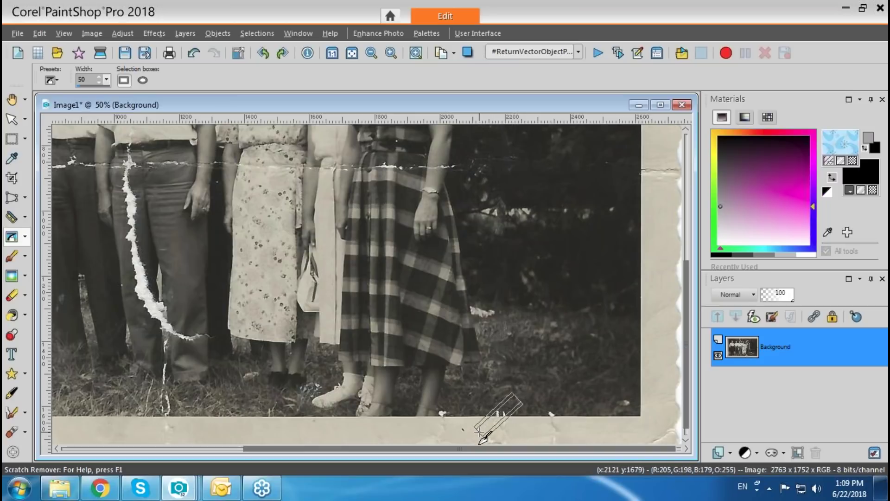
left_click_drag(479, 432, 479, 432)
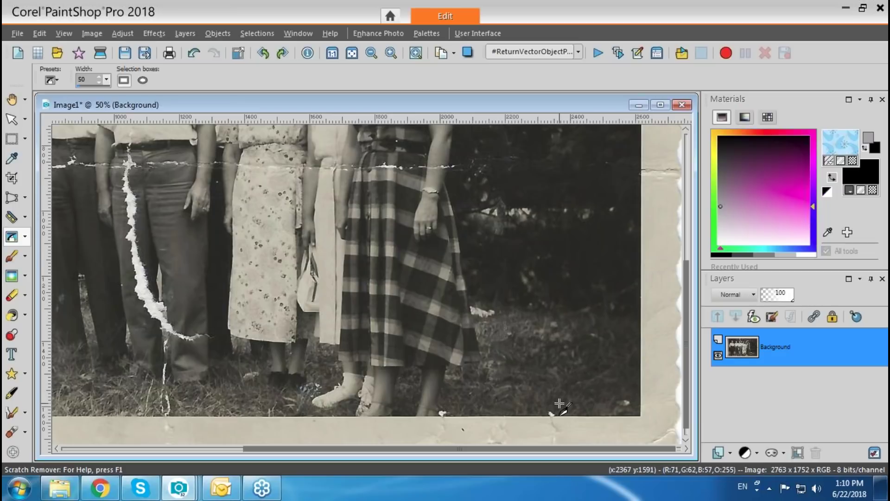
left_click_drag(551, 393, 551, 425)
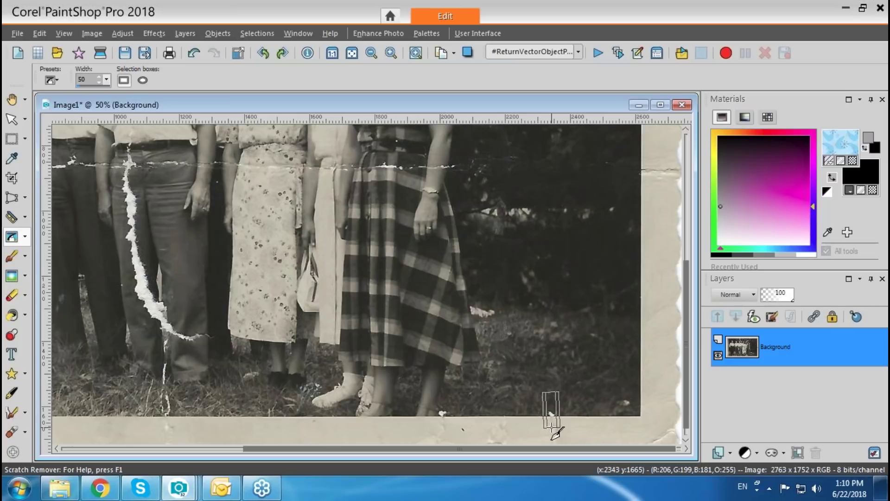
left_click_drag(551, 427, 552, 428)
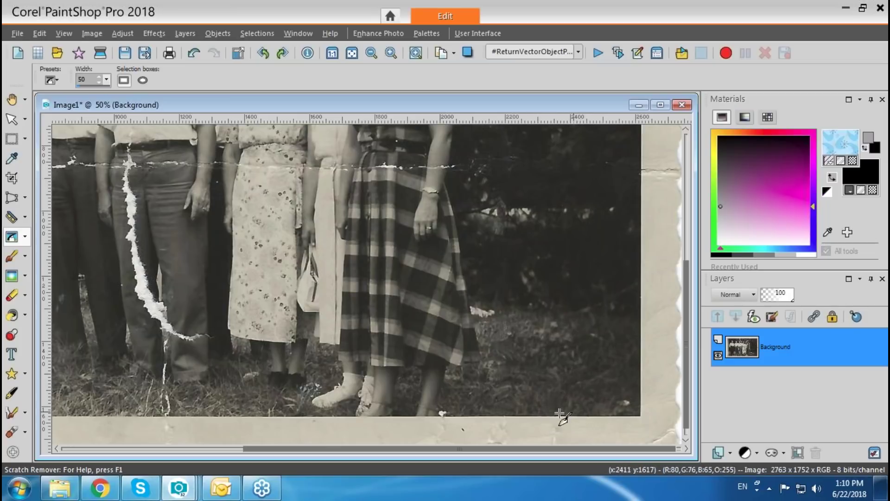
key("ctrl+z")
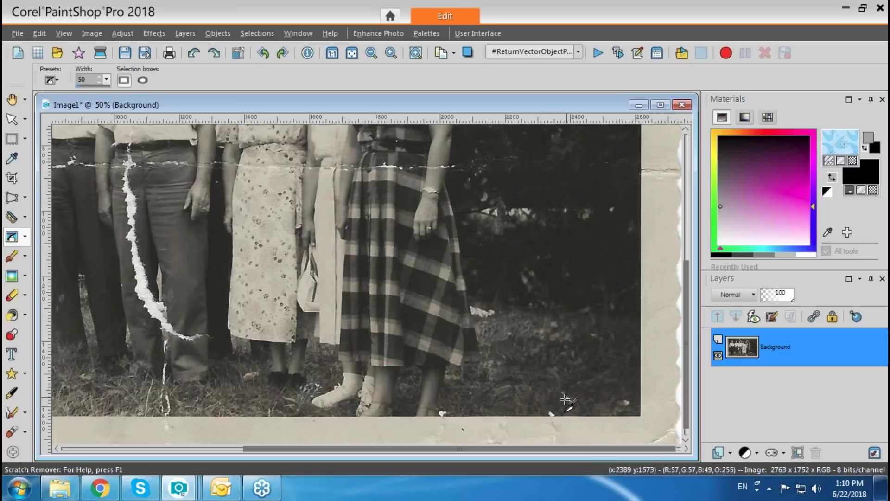
key("ctrl+alt+z")
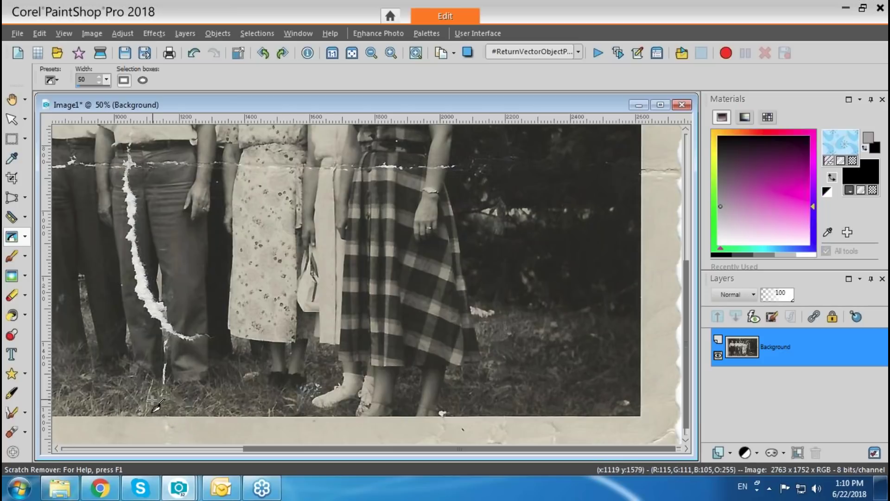
Step: Remove the horizontal crease section by section, from the leftmost man's dark trousers across the other men's trousers and the floral dress
left_click_drag(267, 451, 103, 452)
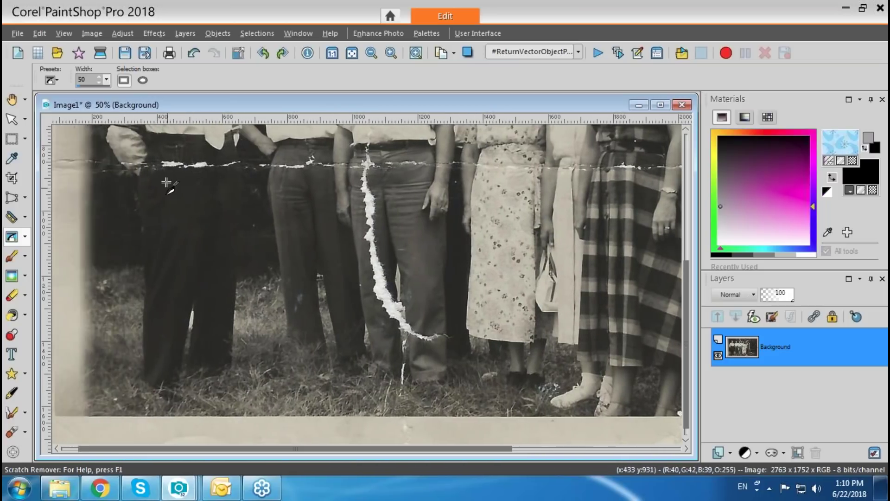
left_click_drag(160, 165, 216, 165)
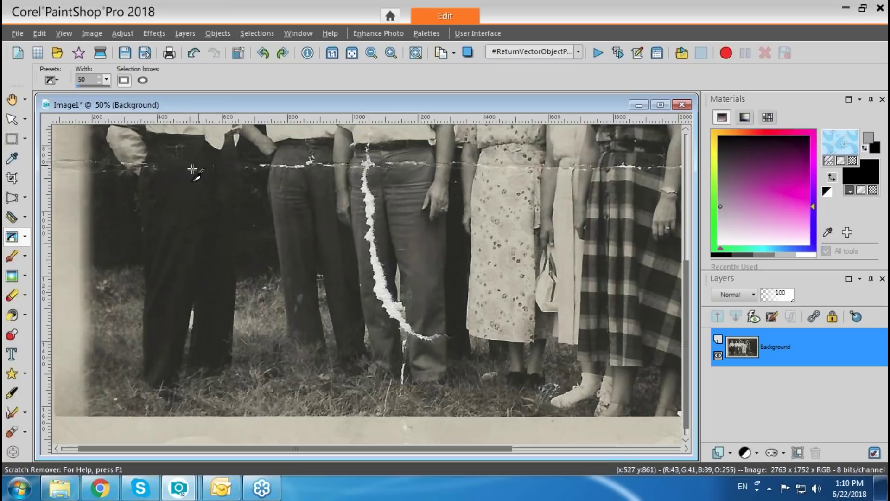
left_click_drag(258, 166, 284, 166)
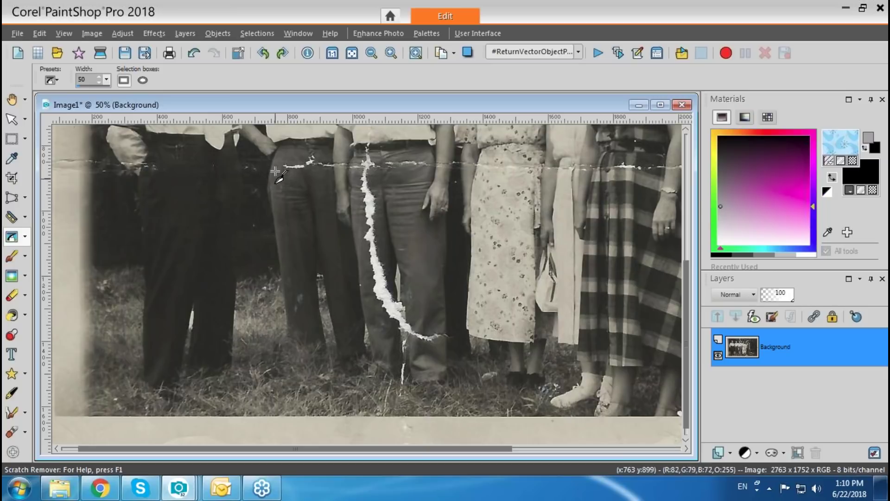
left_click_drag(280, 166, 359, 166)
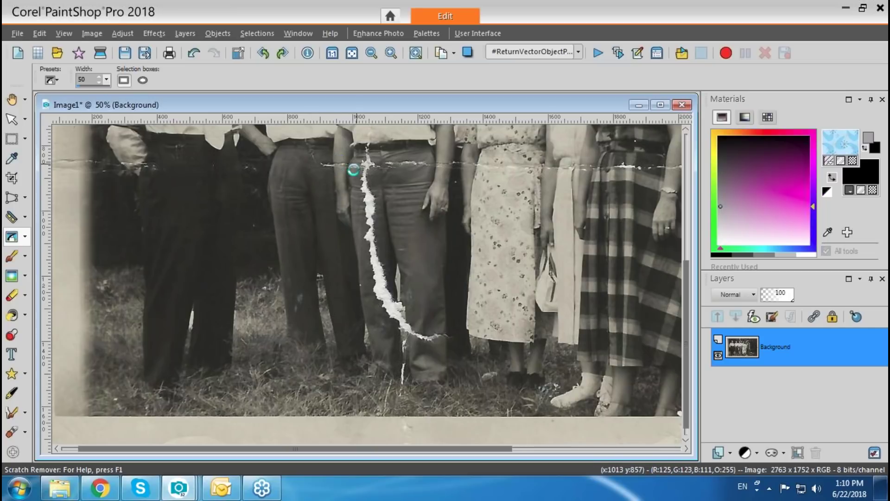
left_click_drag(381, 163, 545, 168)
Step: Try to remove the crease over the arm and white dress beside the floral dress, undoing each stroke
left_click_drag(574, 168, 574, 168)
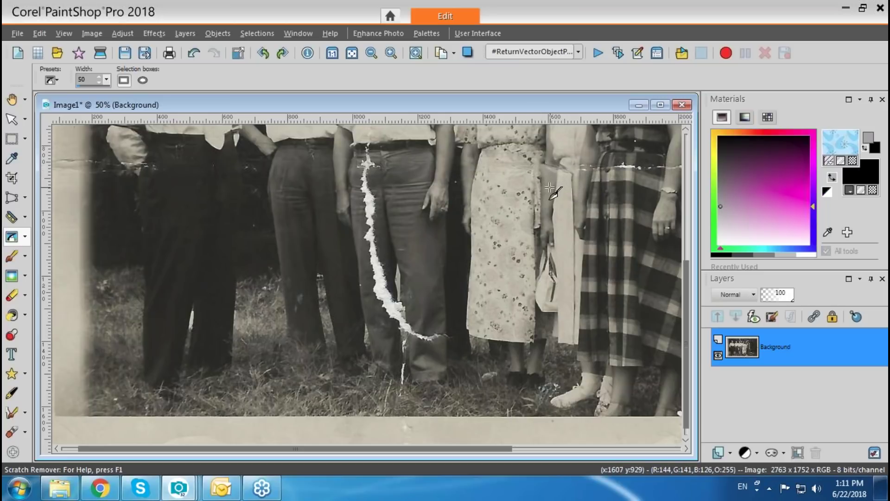
scroll(554, 204, "up", 3)
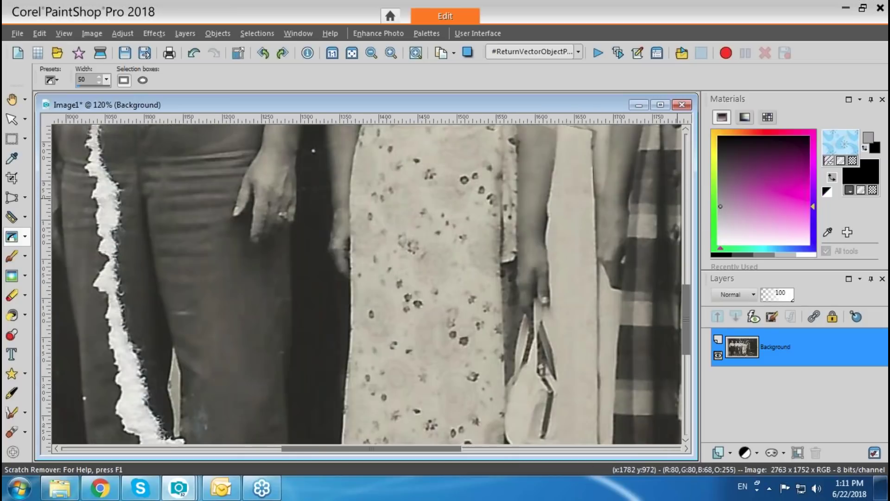
left_click_drag(685, 300, 685, 261)
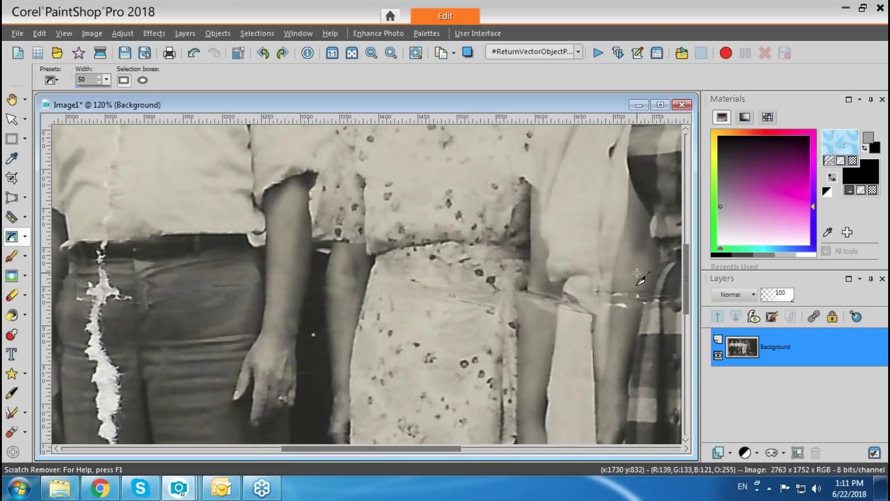
key("ctrl+z")
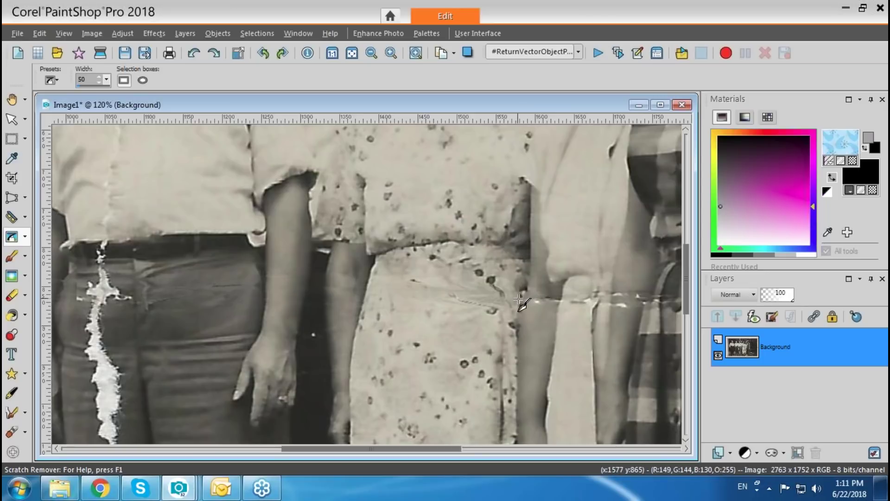
left_click_drag(519, 299, 584, 299)
key("ctrl+z")
left_click_drag(521, 298, 564, 310)
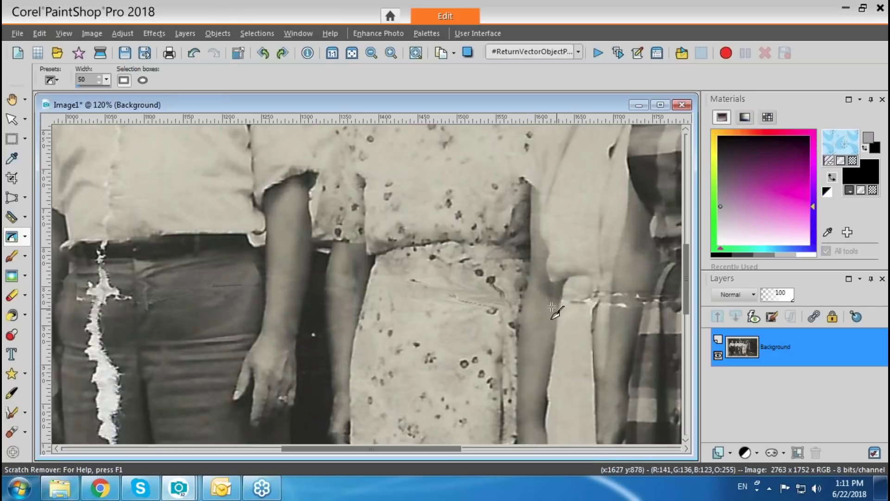
key("ctrl+z")
Step: Repair the crease with short strokes from the floral dress across the arms and white dress to the plaid dress, undoing poor fills
left_click_drag(521, 298, 597, 306)
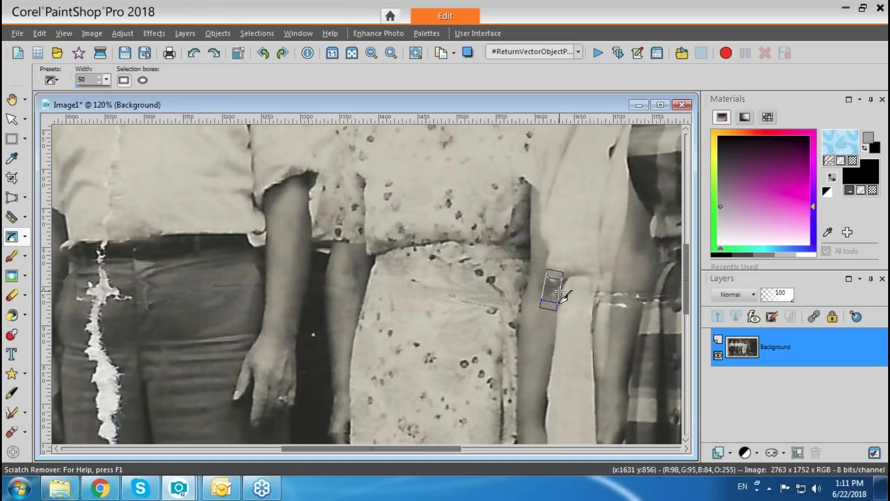
left_click_drag(559, 292, 560, 273)
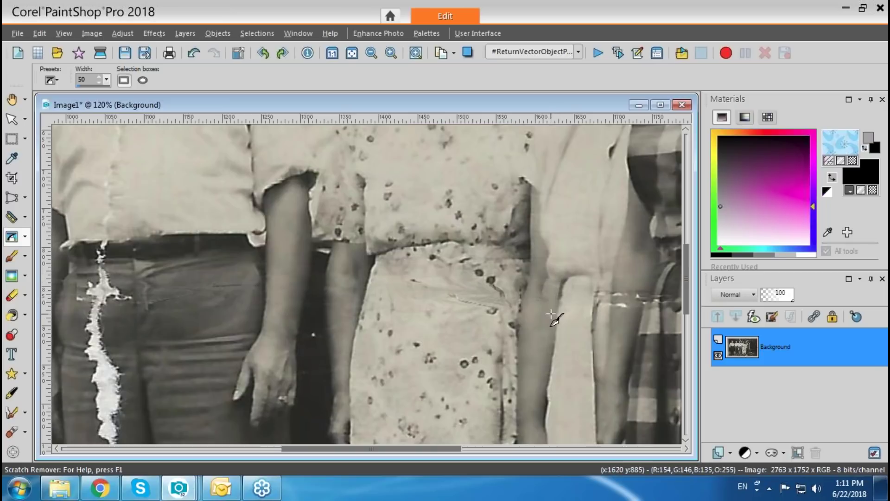
key("ctrl+z")
left_click_drag(548, 303, 642, 302)
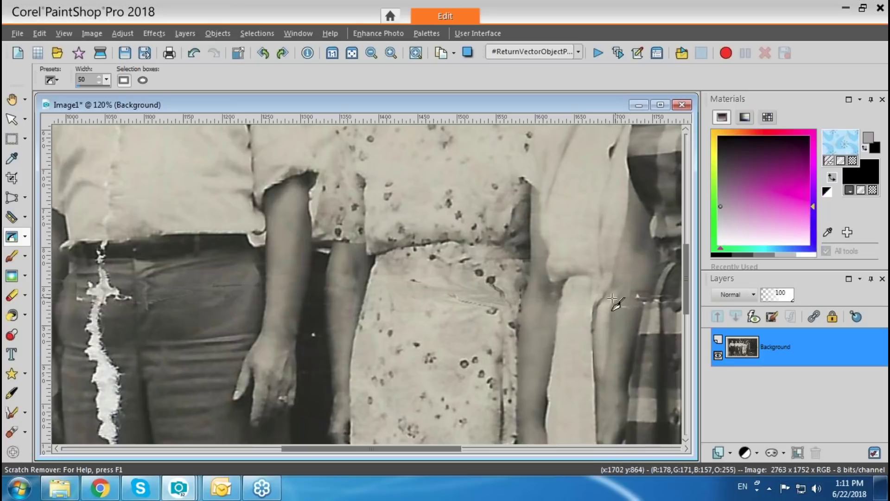
key("ctrl+z")
left_click_drag(612, 305, 648, 301)
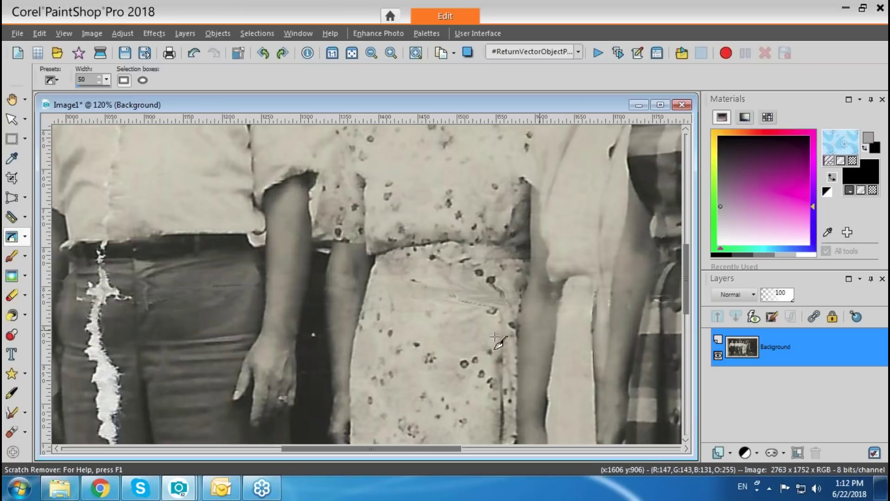
Step: Remove the vertical crack running up the man's white shirt and the cracks in the trees above his head
left_click_drag(107, 238, 115, 145)
scroll(134, 139, "up", 1)
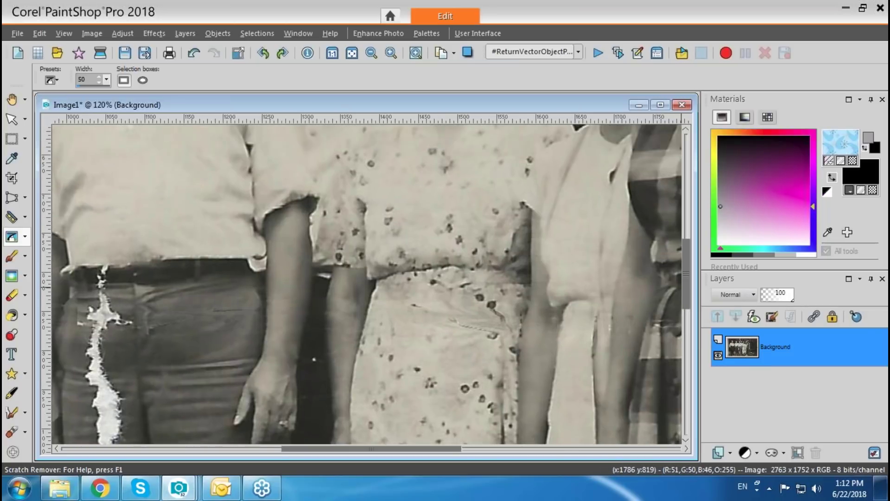
left_click_drag(688, 287, 688, 246)
left_click_drag(126, 317, 119, 255)
left_click_drag(685, 246, 691, 197)
left_click_drag(185, 305, 191, 182)
left_click_drag(214, 340, 311, 301)
left_click_drag(686, 185, 685, 214)
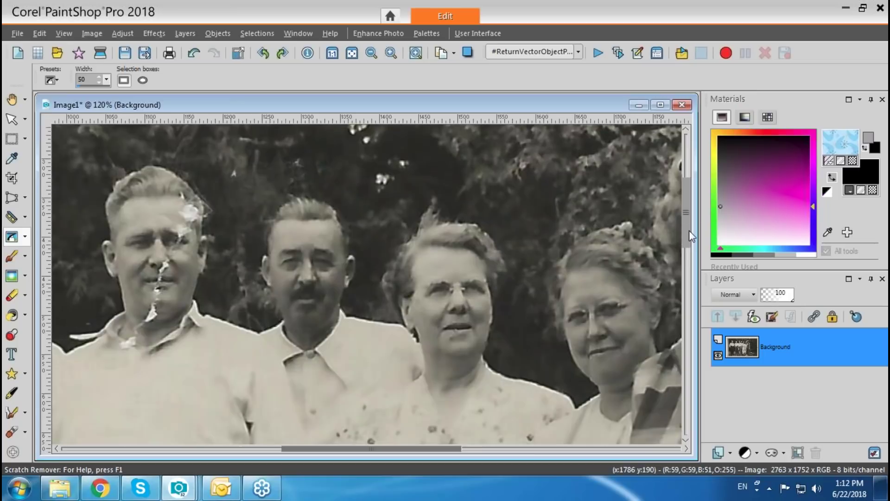
Step: Try one long Scratch Remover stroke over the crack from the man's neck up to his nose, and undo it
scroll(331, 443, "down", 3)
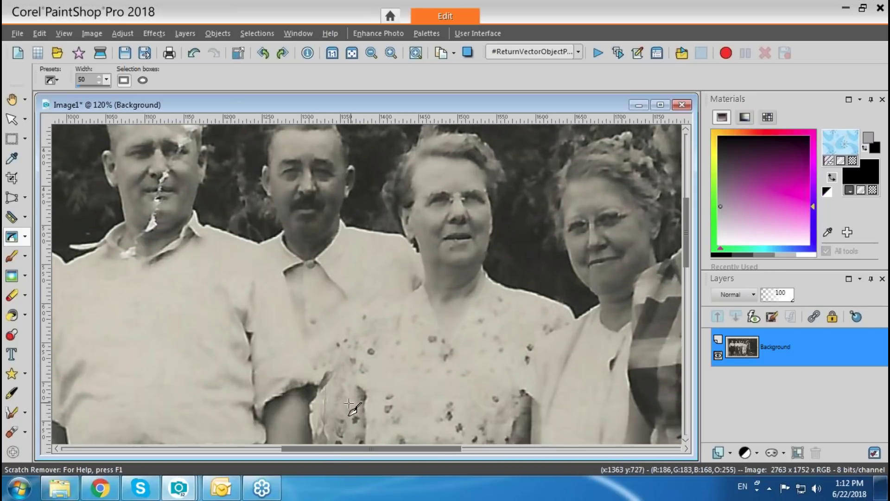
left_click_drag(326, 449, 263, 451)
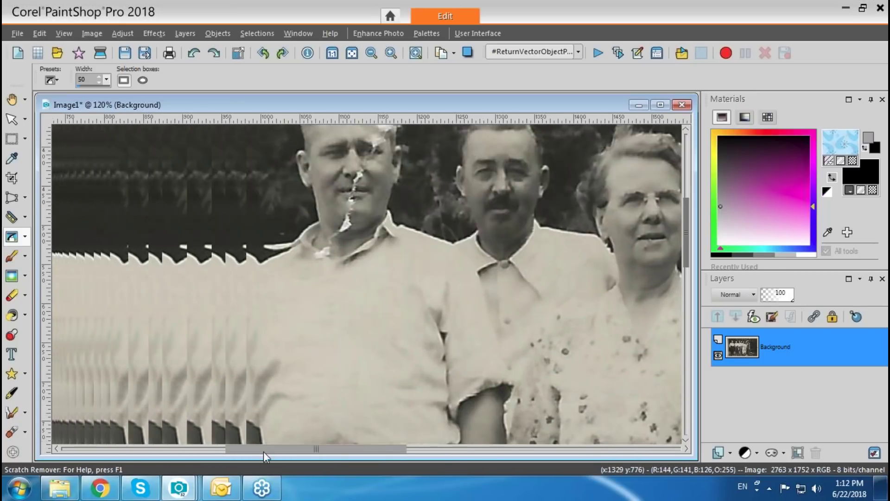
left_click_drag(683, 239, 686, 218)
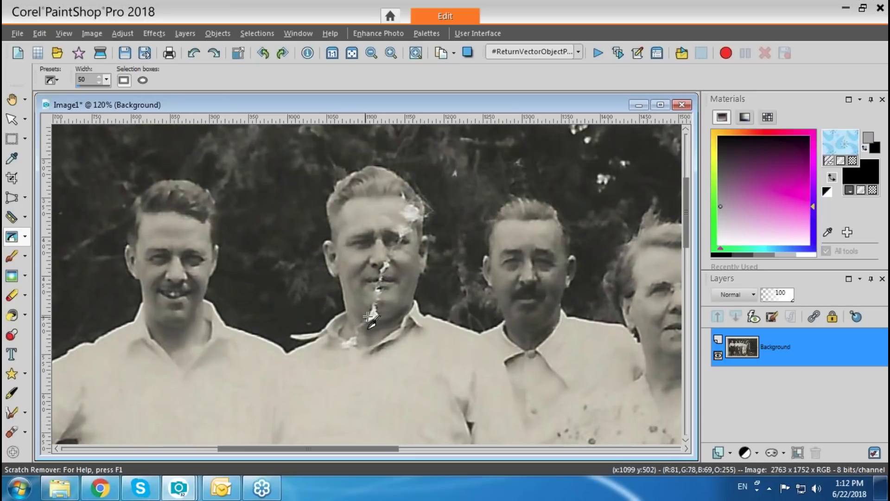
left_click_drag(372, 319, 383, 251)
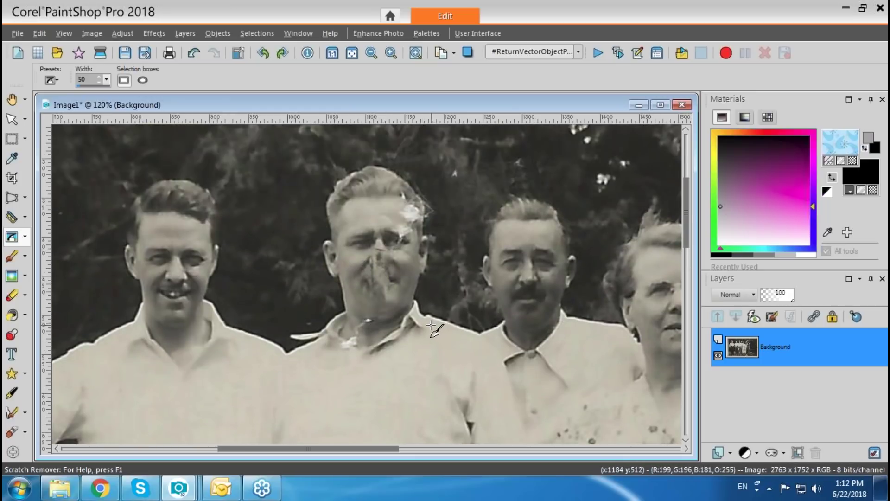
key("ctrl+z")
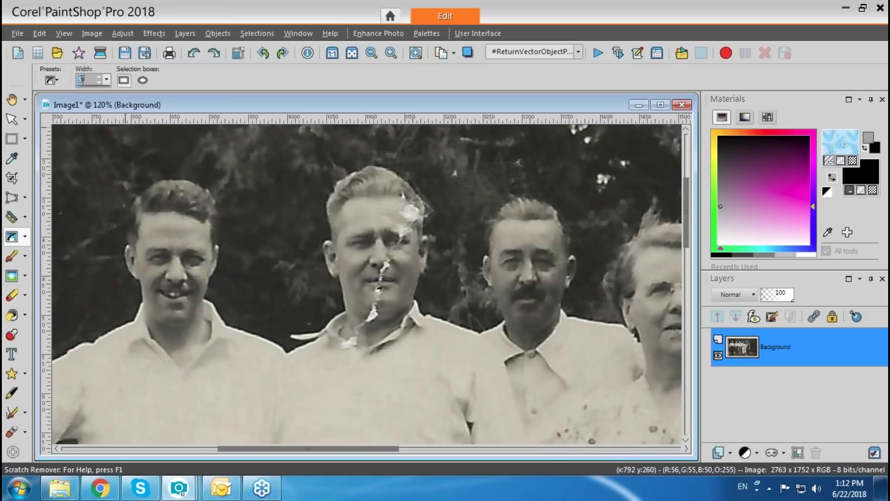
Step: Set the Scratch Remover width to 20 and repair the crack over the man's neck, chin, lips and upper lip
type("20")
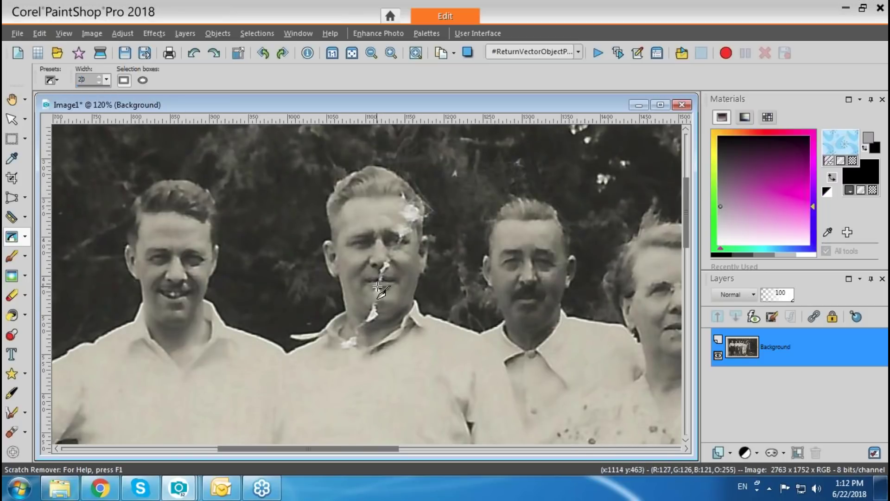
left_click_drag(378, 291, 383, 278)
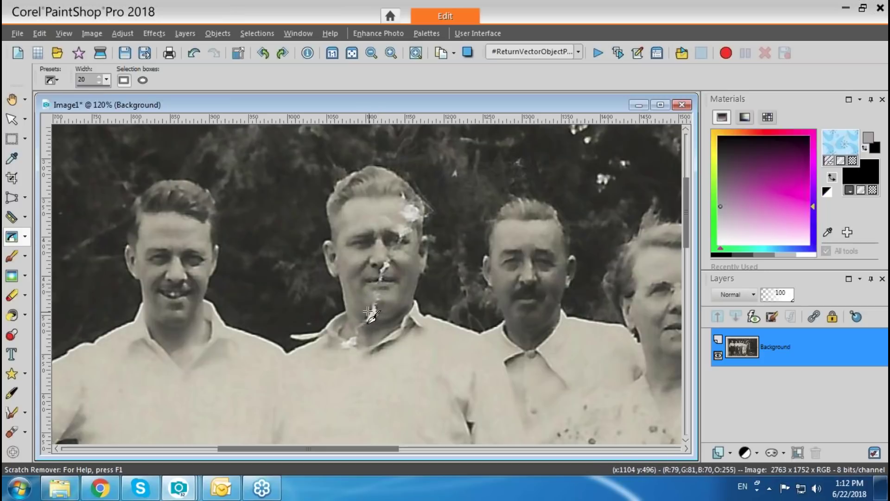
scroll(354, 328, "up", 3)
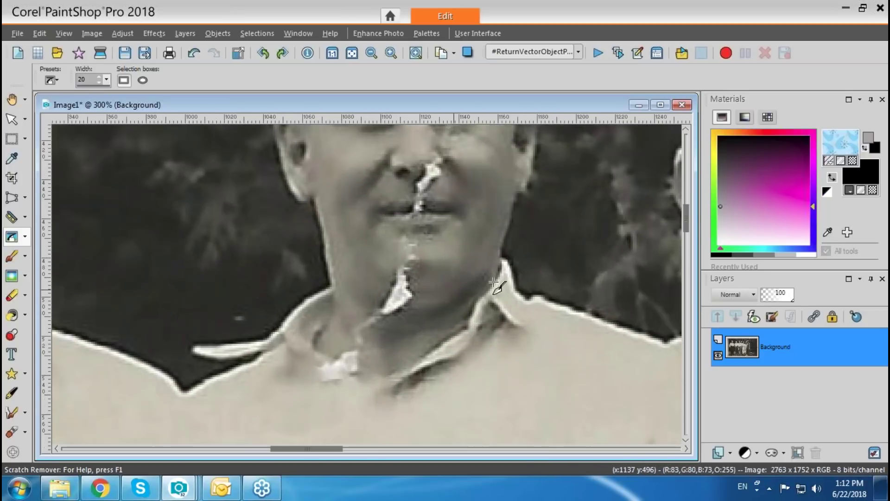
left_click_drag(689, 221, 689, 211)
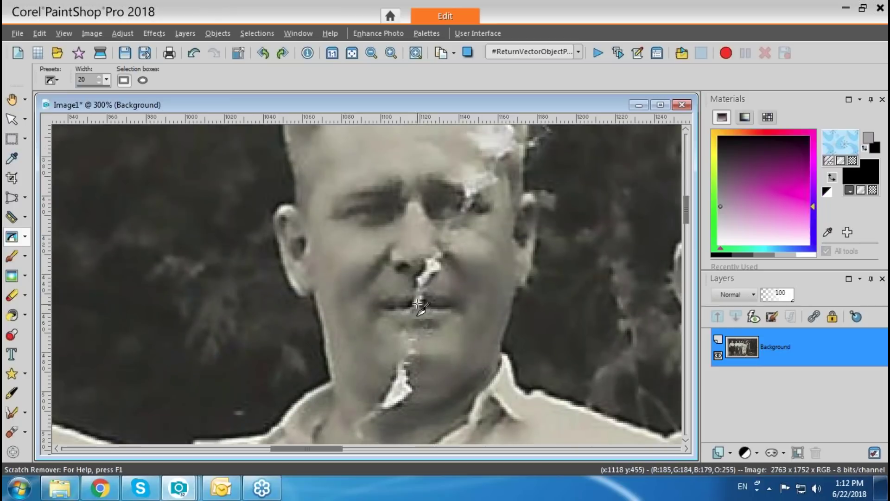
mouse_move(418, 290)
left_mouse_down()
mouse_move(417, 322)
mouse_move(419, 304)
mouse_move(404, 334)
mouse_move(410, 358)
mouse_move(393, 357)
mouse_move(403, 373)
mouse_move(399, 388)
mouse_move(407, 383)
mouse_move(394, 386)
mouse_move(395, 401)
mouse_move(404, 391)
mouse_move(389, 399)
mouse_move(392, 409)
mouse_move(390, 400)
left_mouse_up()
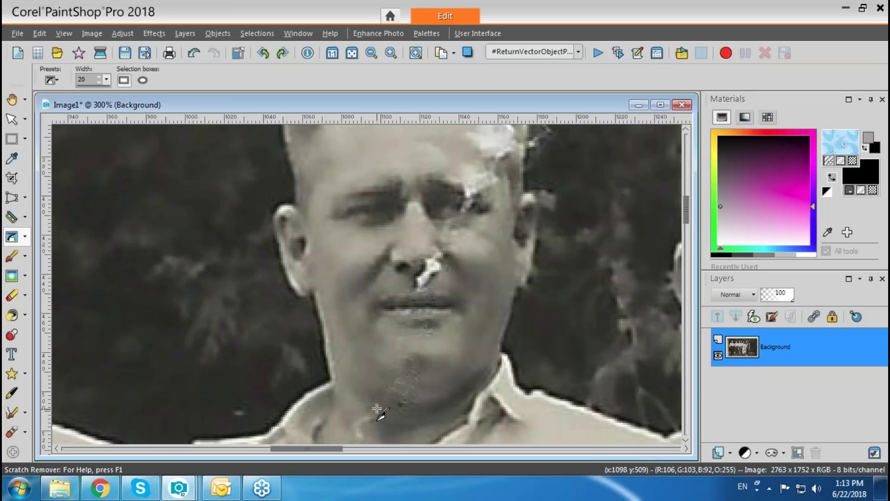
left_click_drag(404, 370, 399, 396)
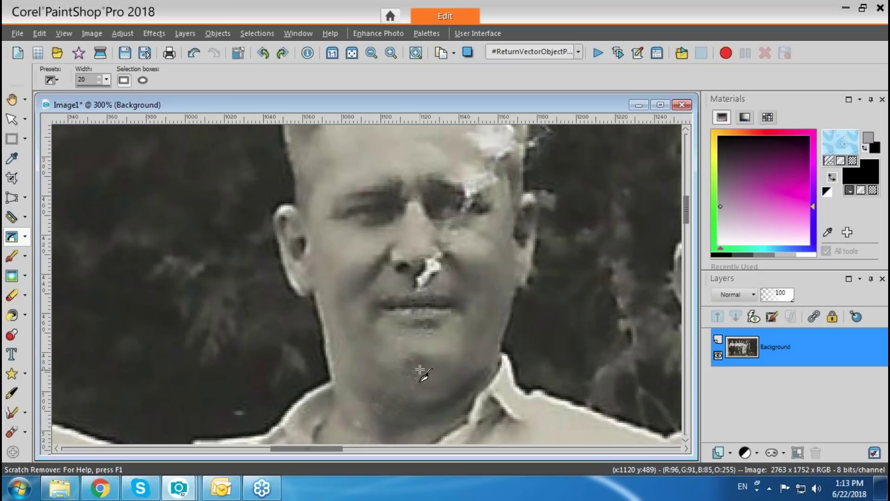
left_click_drag(420, 272, 418, 293)
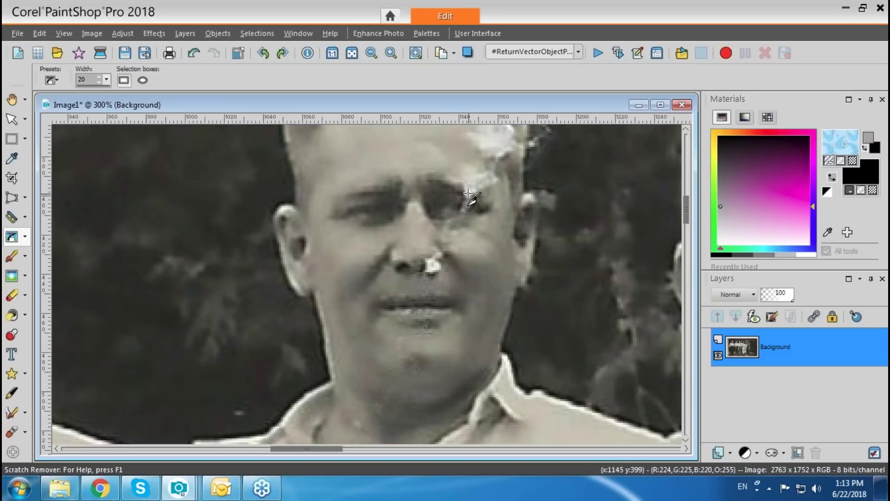
Step: Remove the white marks over the man's damaged eye and cheek, and repair the side of his nose with the width at 10
mouse_move(466, 198)
left_mouse_down()
mouse_move(478, 174)
mouse_move(470, 186)
mouse_move(452, 171)
mouse_move(465, 208)
left_mouse_up()
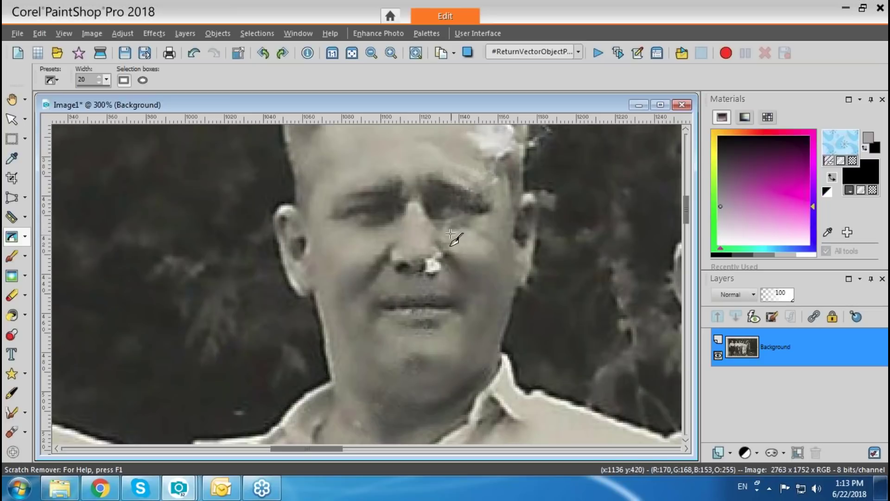
left_click_drag(449, 223, 443, 238)
type("10")
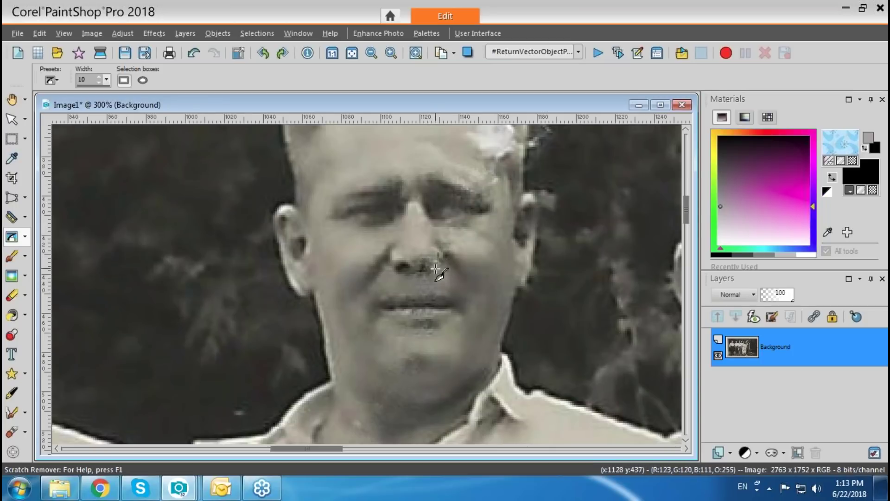
left_click_drag(441, 254, 426, 246)
Step: Set the Scratch Remover width to 30 and repair the white patch on the man's forehead and the scratches around his hair
left_click_drag(687, 215, 687, 204)
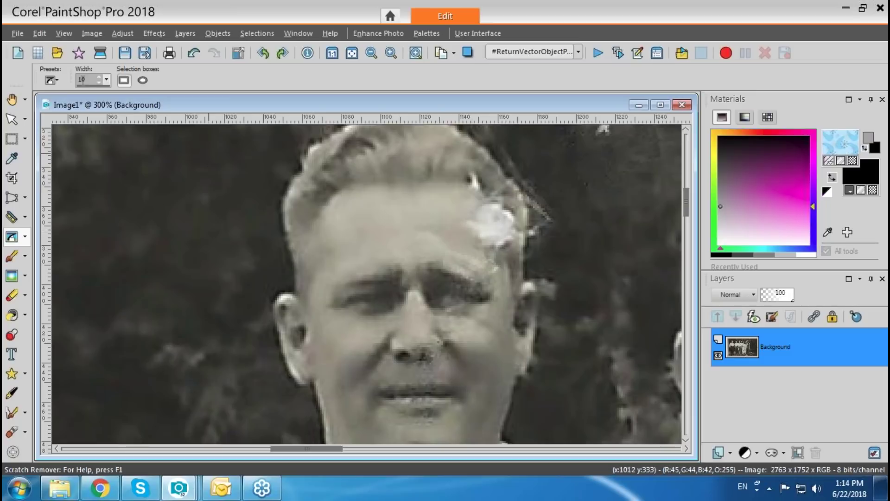
mouse_move(471, 243)
left_mouse_down()
mouse_move(486, 208)
mouse_move(496, 223)
mouse_move(486, 250)
left_mouse_up()
mouse_move(515, 218)
left_mouse_down()
mouse_move(513, 235)
mouse_move(511, 224)
mouse_move(520, 234)
left_mouse_up()
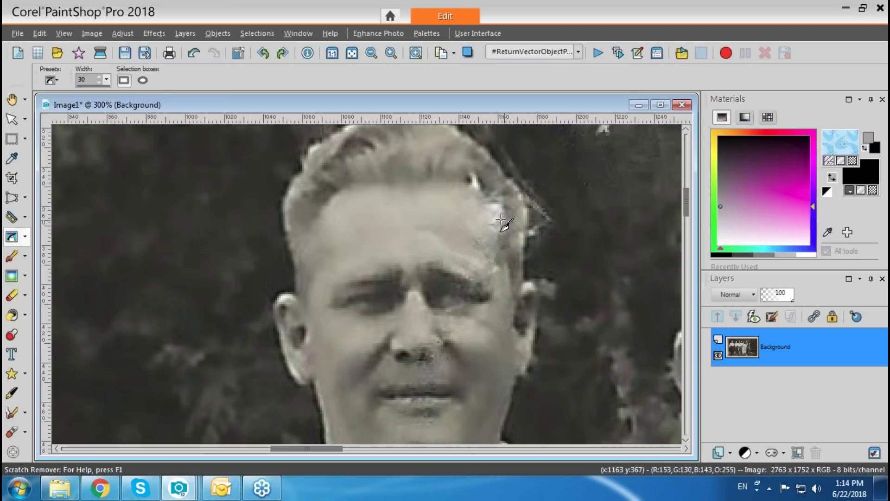
left_click_drag(480, 173, 482, 199)
mouse_move(533, 209)
left_mouse_down()
mouse_move(556, 194)
mouse_move(546, 233)
left_mouse_up()
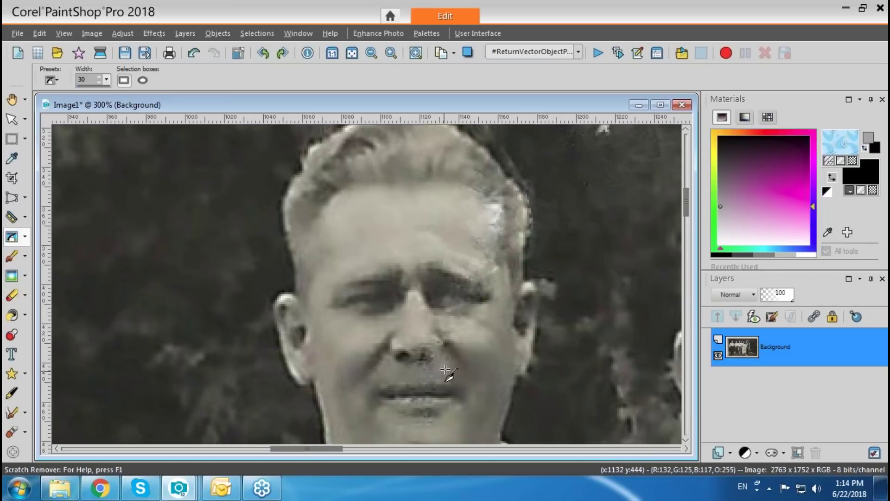
Step: Switch to the Clone brush and set its size to 10
left_click(26, 240)
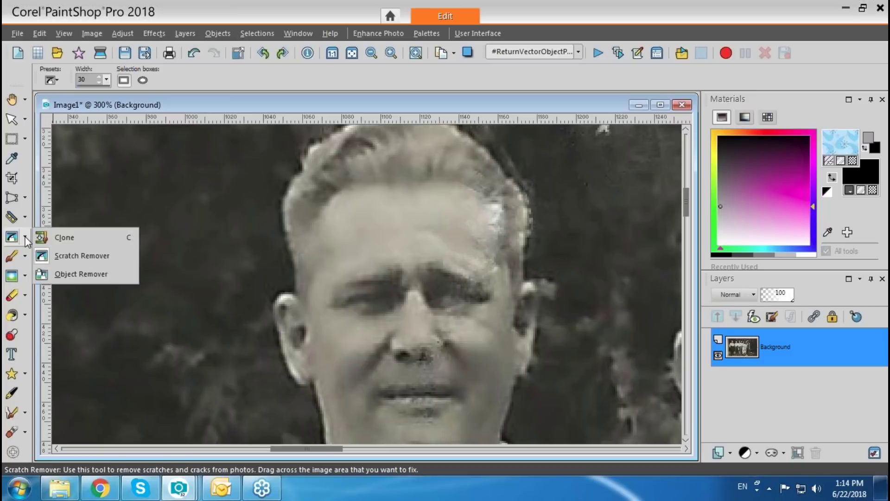
left_click(56, 239)
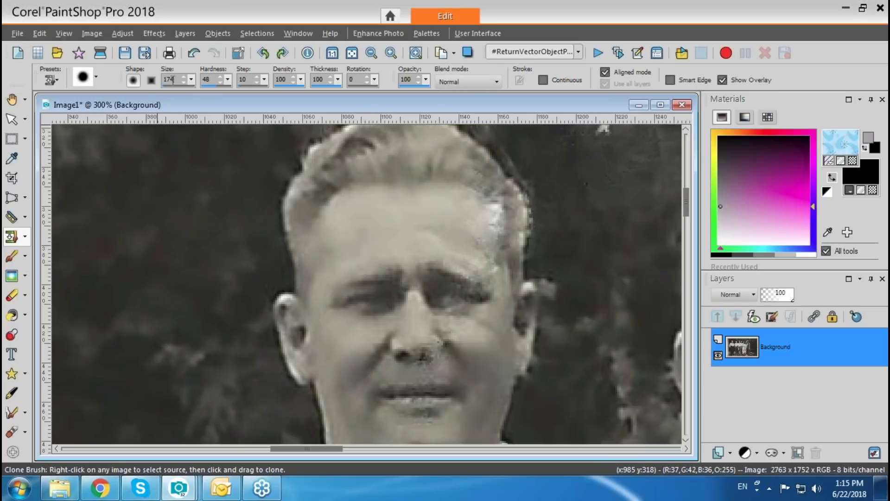
type("20")
type("10")
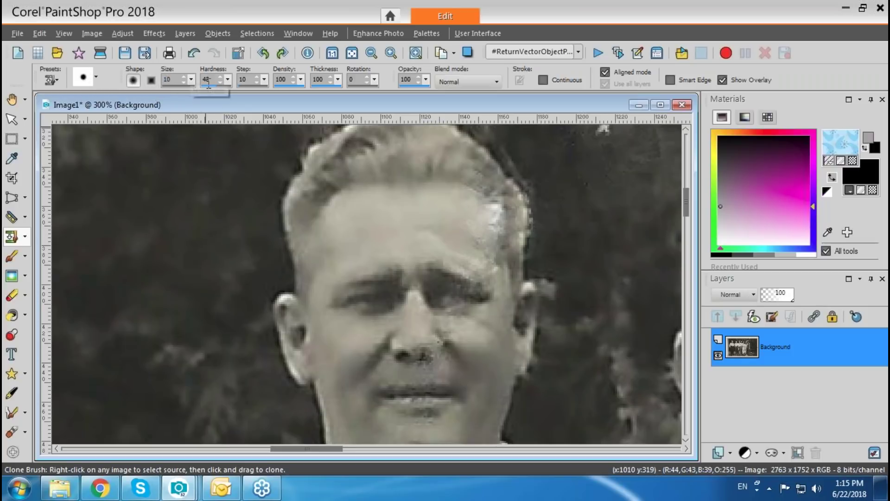
Step: Set the Clone brush hardness to 62 and clone over the white patch on the man's forehead and hairline
left_click_drag(215, 87, 221, 86)
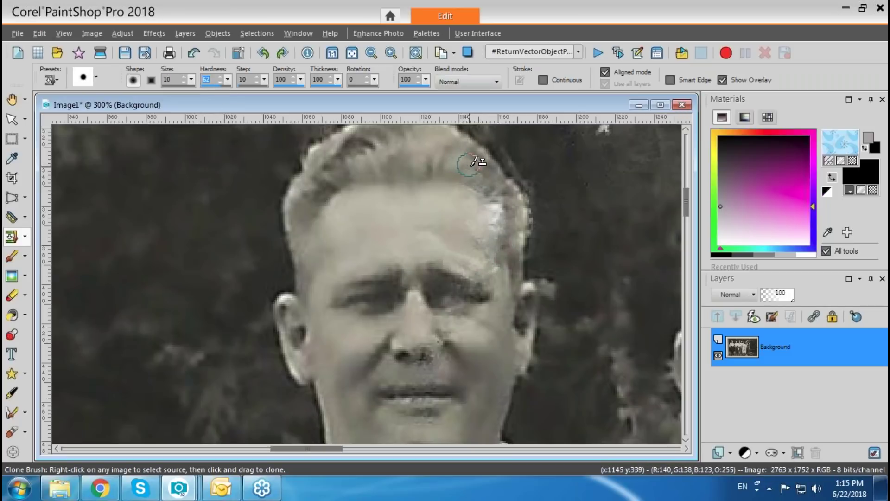
right_click(468, 166)
left_click(482, 180)
mouse_move(496, 190)
left_mouse_down()
mouse_move(505, 211)
mouse_move(508, 198)
mouse_move(438, 211)
mouse_move(472, 219)
mouse_move(480, 212)
mouse_move(490, 227)
mouse_move(477, 237)
mouse_move(493, 250)
mouse_move(482, 220)
mouse_move(488, 236)
mouse_move(472, 238)
mouse_move(484, 244)
mouse_move(478, 224)
mouse_move(454, 208)
mouse_move(478, 226)
mouse_move(493, 253)
mouse_move(476, 243)
mouse_move(492, 258)
mouse_move(474, 236)
mouse_move(484, 239)
mouse_move(466, 239)
mouse_move(513, 224)
left_mouse_up()
right_click(444, 208)
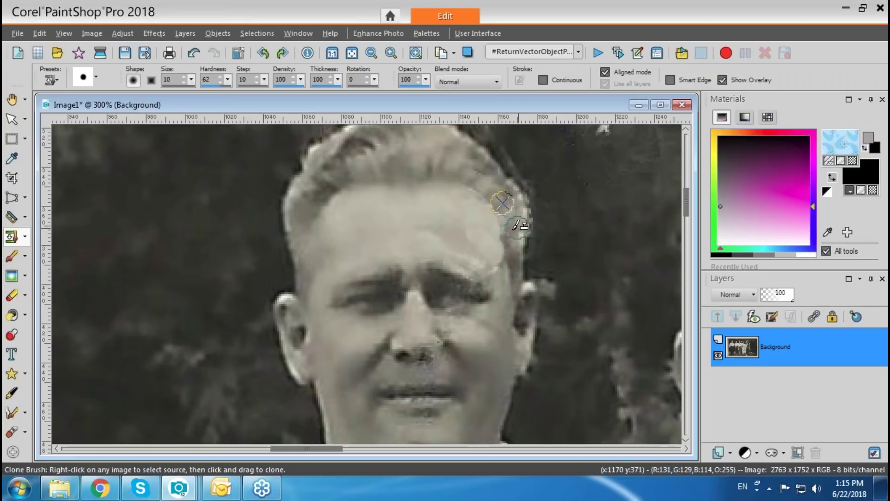
Step: Set the Clone brush opacity to 59 and blend the damaged skin on the man's forehead, nose and upper lip
left_click(417, 86)
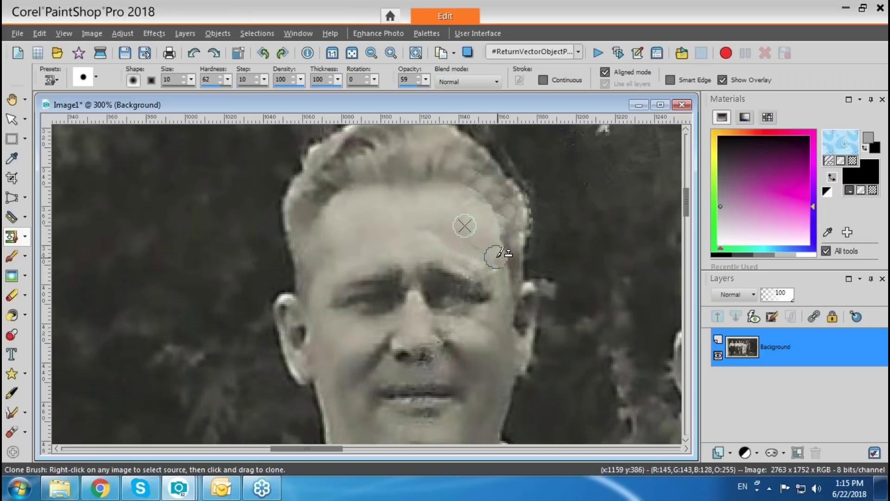
left_click_drag(482, 249, 484, 232)
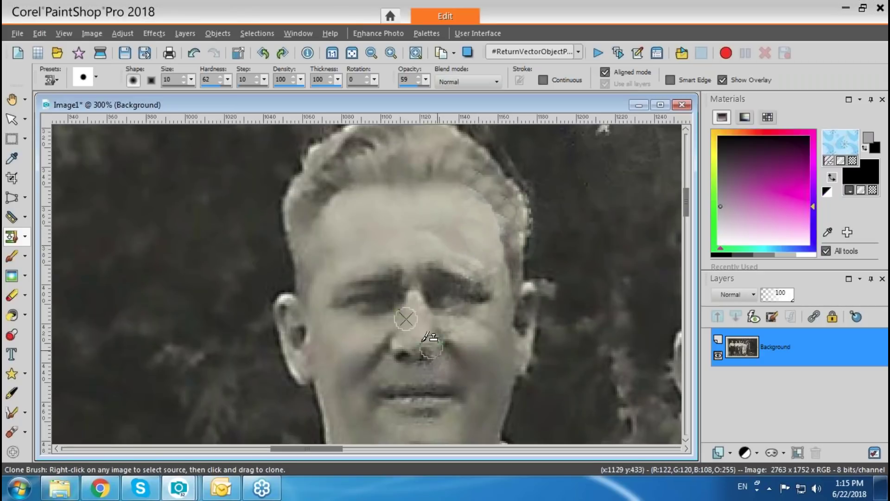
mouse_move(412, 353)
left_mouse_down()
mouse_move(427, 357)
mouse_move(417, 345)
mouse_move(437, 372)
mouse_move(454, 374)
left_mouse_up()
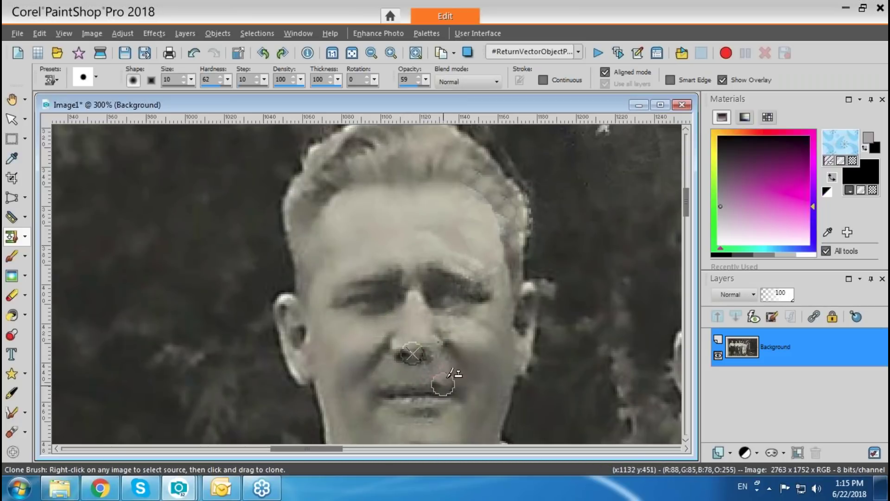
Step: Examine the whole restored group photo and compare it with the original Warren.jpg
scroll(688, 213, "down", 1)
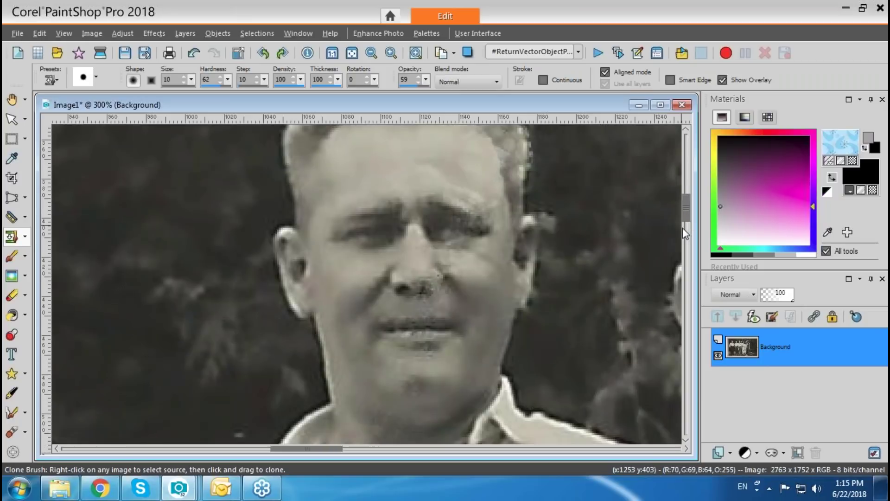
scroll(683, 215, "down", 1)
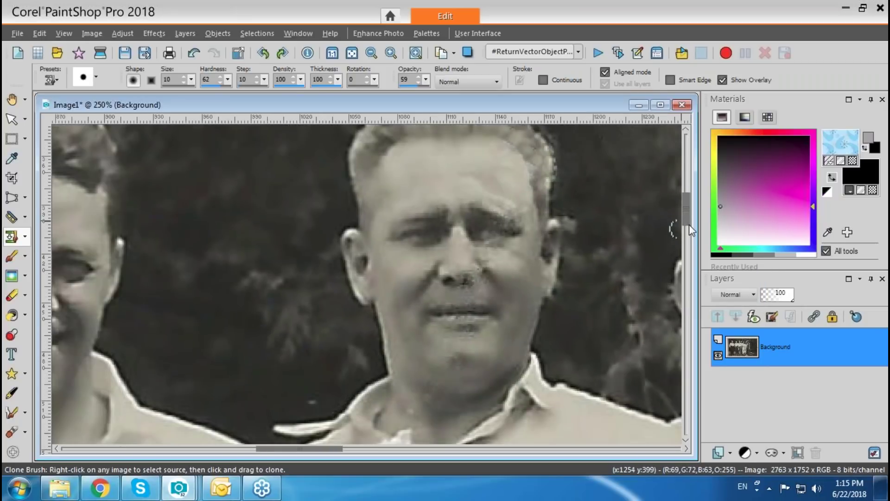
scroll(691, 227, "down", 1)
scroll(695, 234, "down", 3)
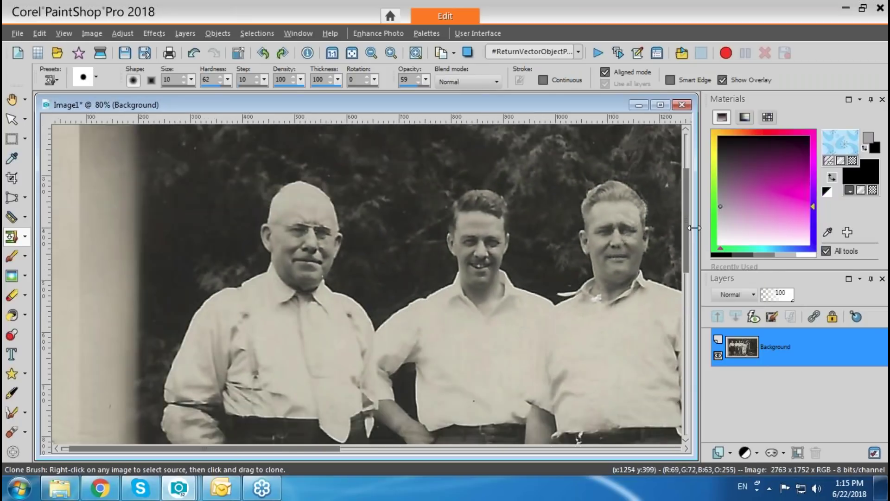
scroll(697, 230, "down", 2)
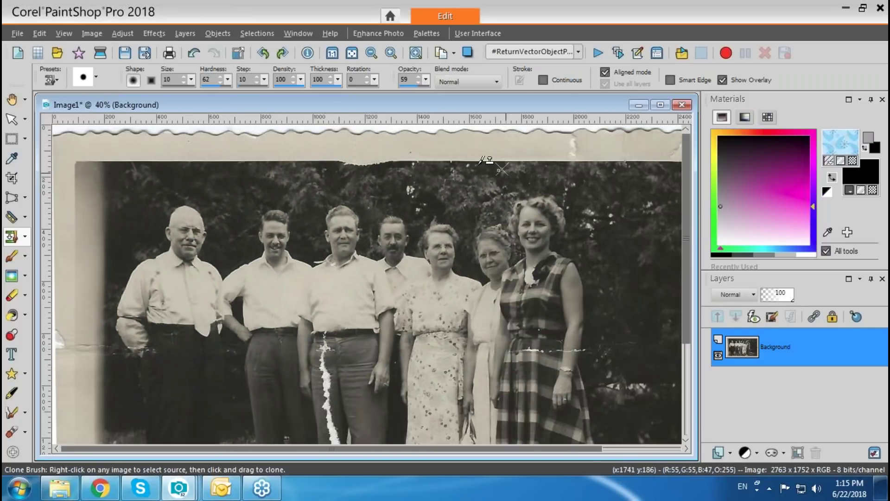
scroll(419, 170, "down", 1)
mouse_move(362, 105)
left_mouse_down()
mouse_move(589, 110)
mouse_move(516, 101)
left_mouse_up()
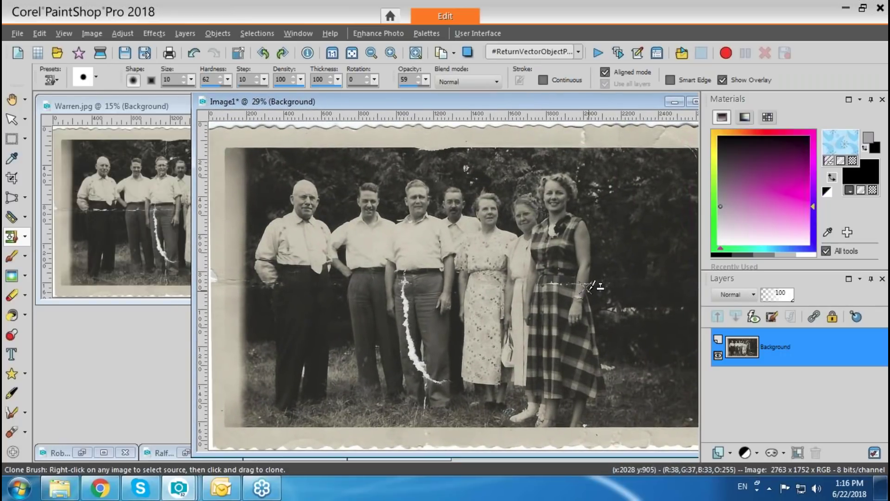
mouse_move(621, 105)
left_mouse_down()
mouse_move(495, 101)
mouse_move(536, 109)
left_mouse_up()
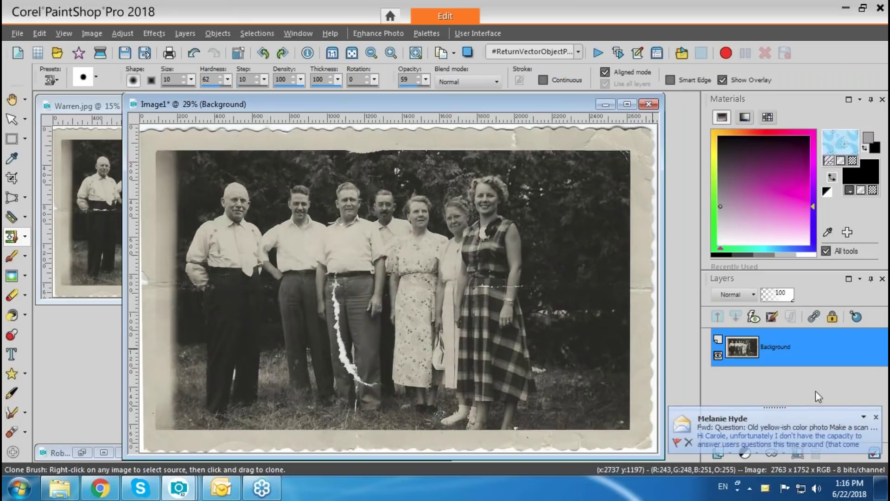
Step: Dismiss the e-mail notification and close Outlook
left_click(875, 418)
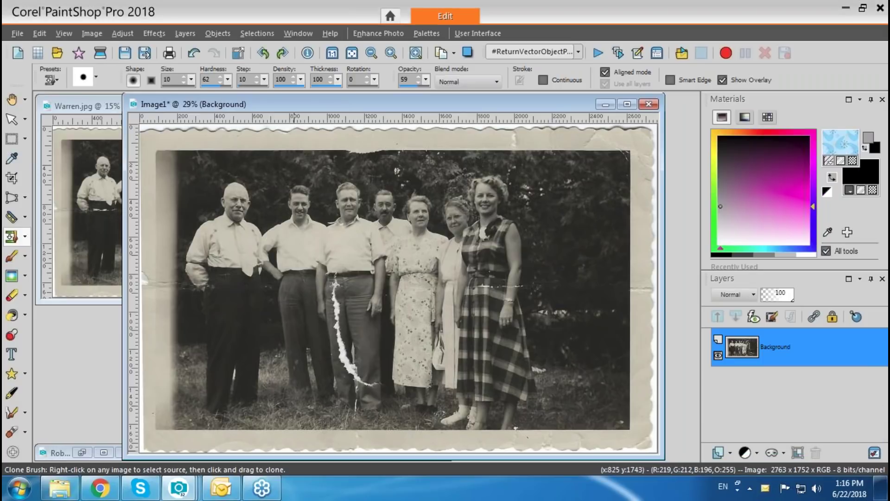
right_click(226, 490)
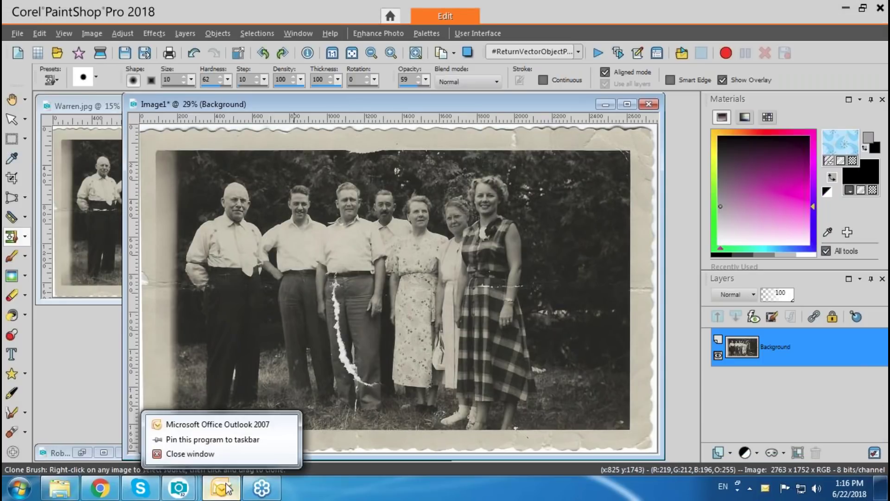
left_click(190, 453)
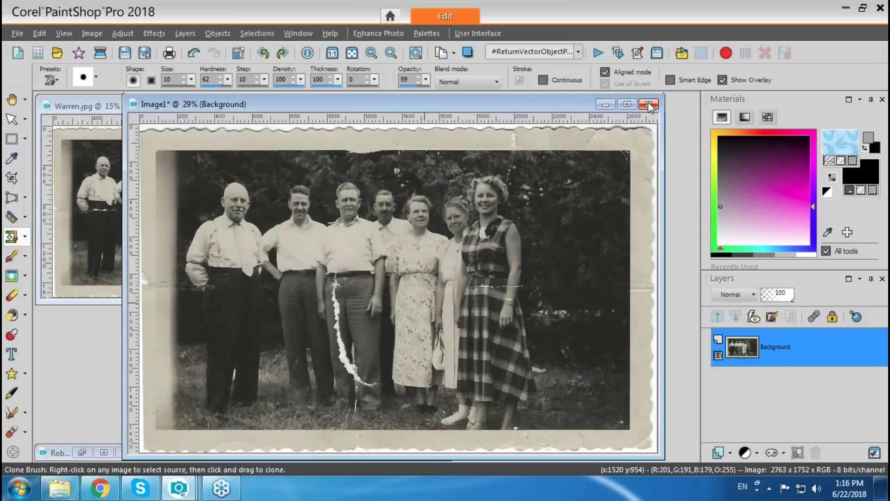
Step: Close the restored group photo and the original Warren.jpg
left_click(648, 105)
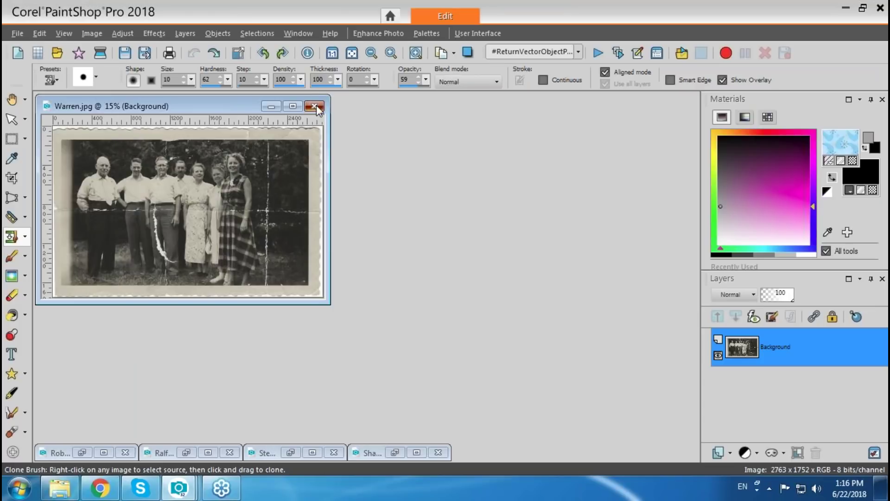
left_click(316, 107)
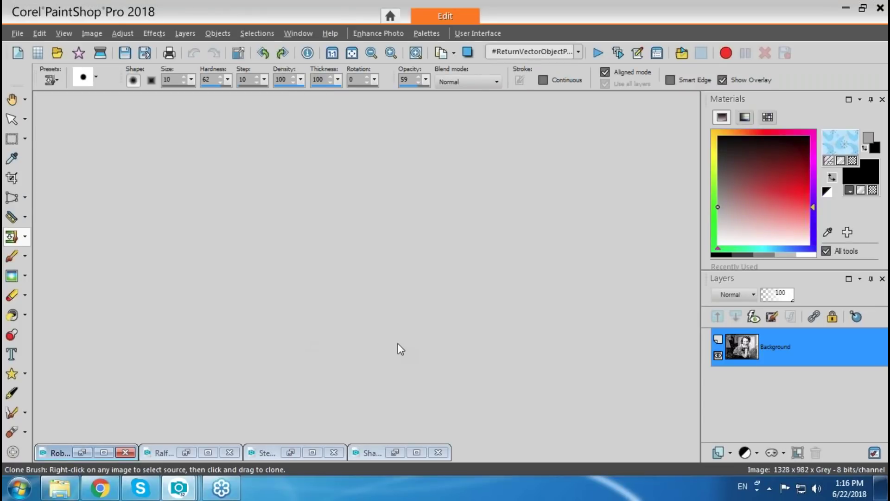
Step: Restore the minimized RobertF.jpg image and duplicate it, placing the copy beside the original
left_click(82, 452)
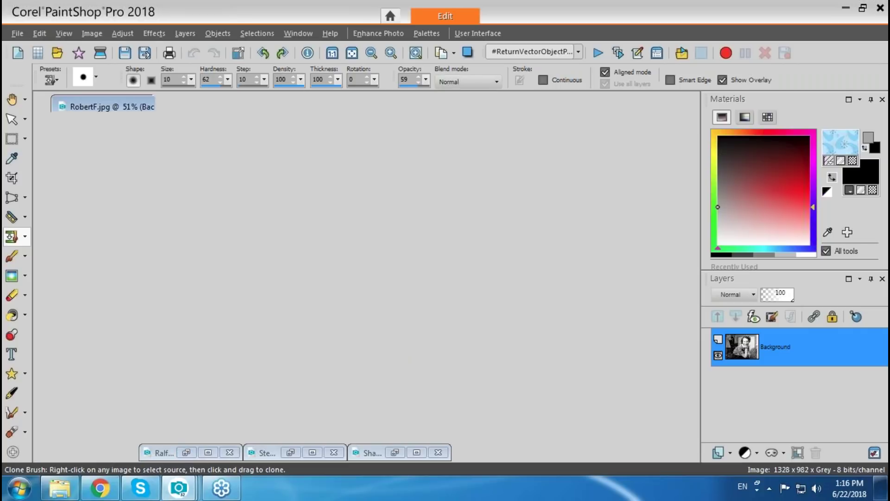
mouse_move(391, 111)
left_mouse_down()
mouse_move(410, 110)
mouse_move(380, 108)
left_mouse_up()
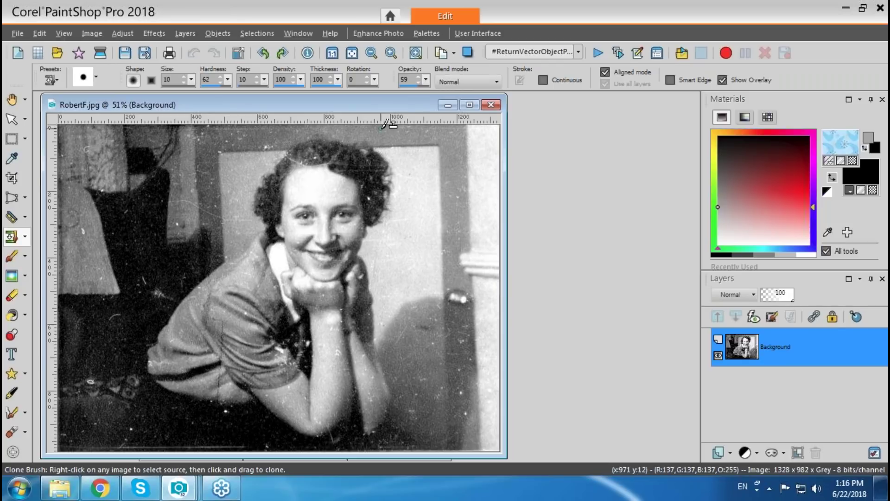
key("shift+d")
left_click_drag(415, 110, 501, 107)
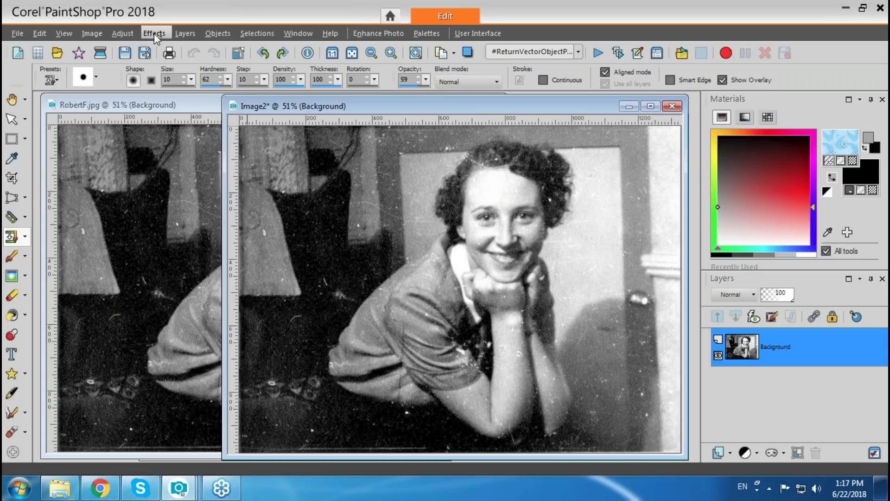
Step: Apply Digital Noise Removal to the duplicate portrait with the linked small, medium and large noise correction at 72.6
left_click(123, 36)
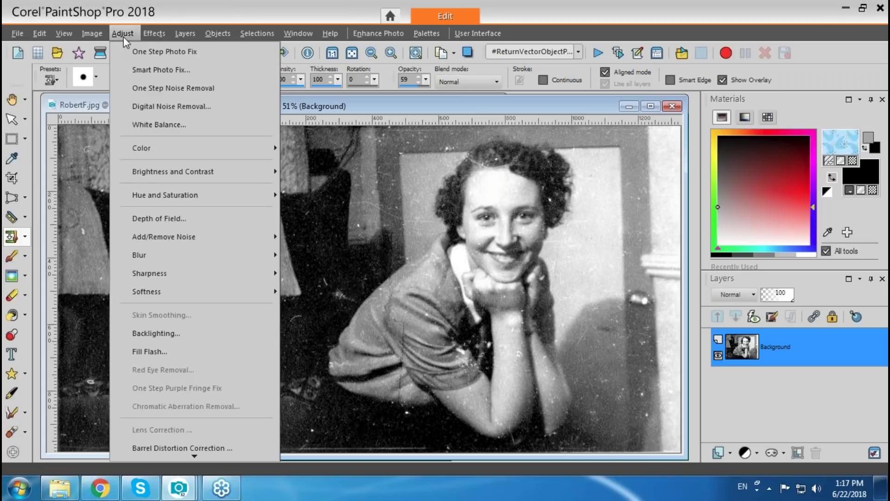
left_click(147, 107)
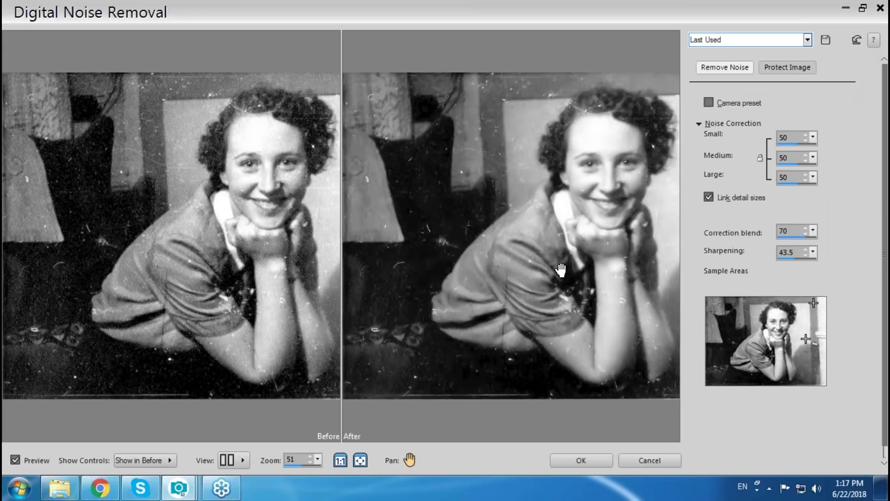
left_click_drag(532, 278, 354, 254)
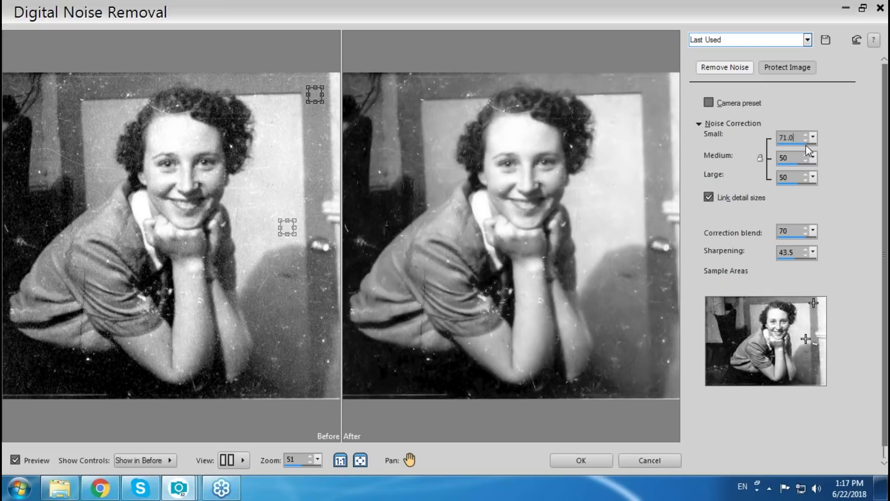
left_click(806, 144)
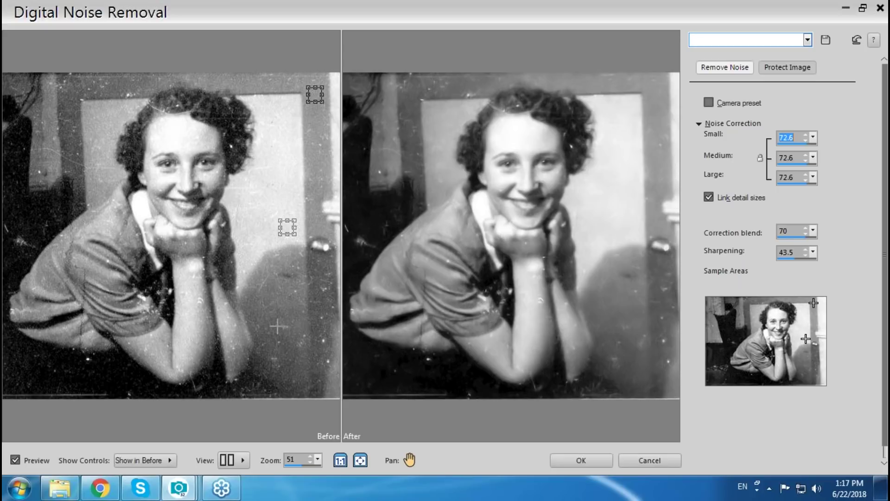
left_click(579, 460)
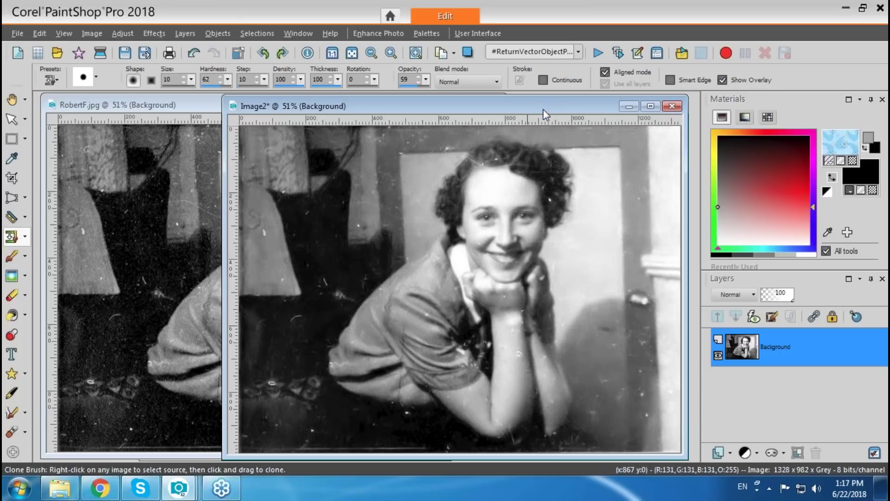
left_click_drag(544, 107, 538, 106)
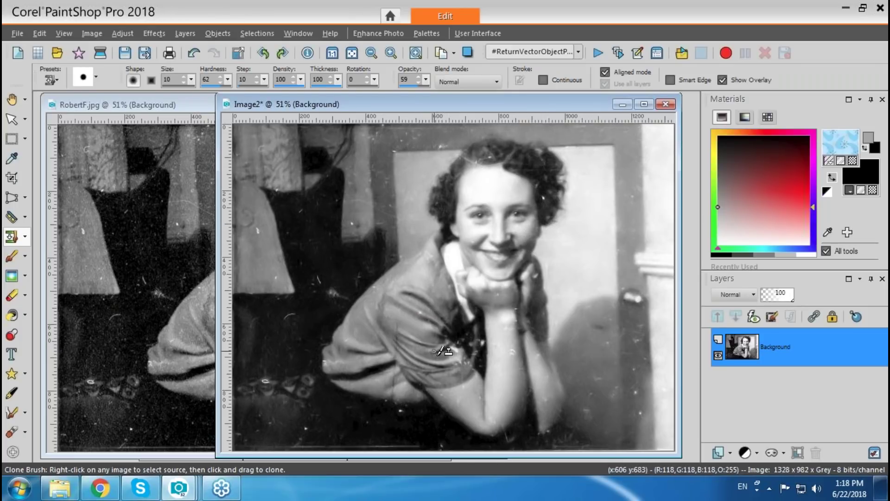
Step: Use the Makeover Blemish Fixer at size 20 to remove the white spot in the woman's hair and the mark on her cheek
left_click(25, 218)
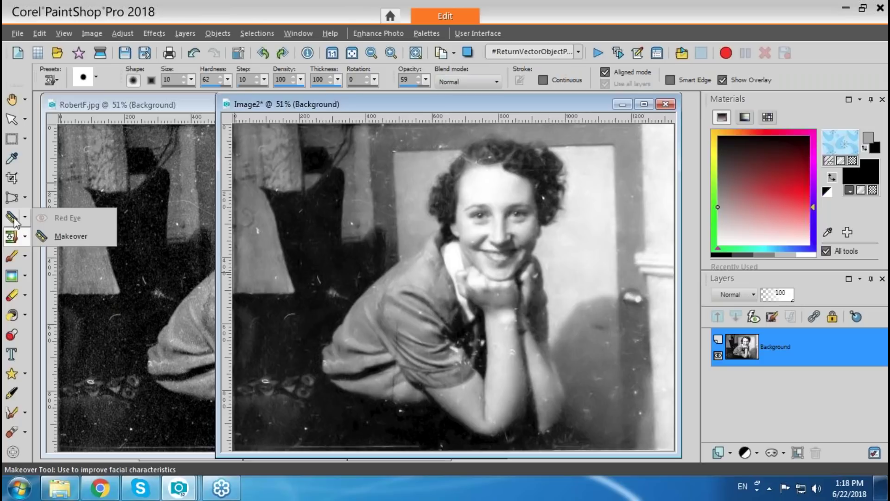
left_click(14, 221)
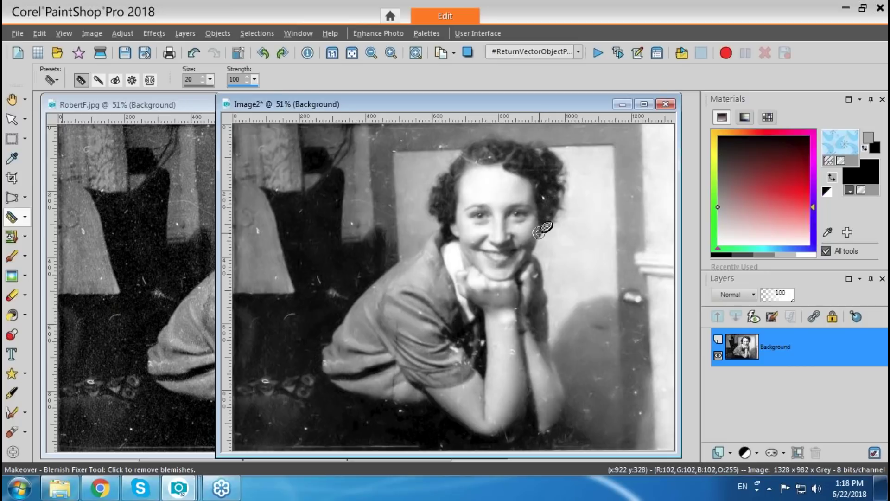
scroll(548, 226, "up", 2)
scroll(549, 226, "up", 2)
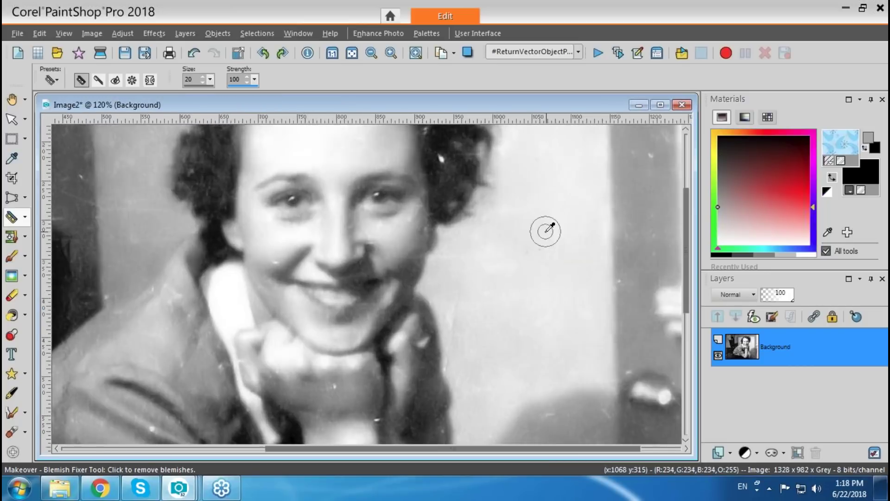
left_click_drag(688, 217, 658, 193)
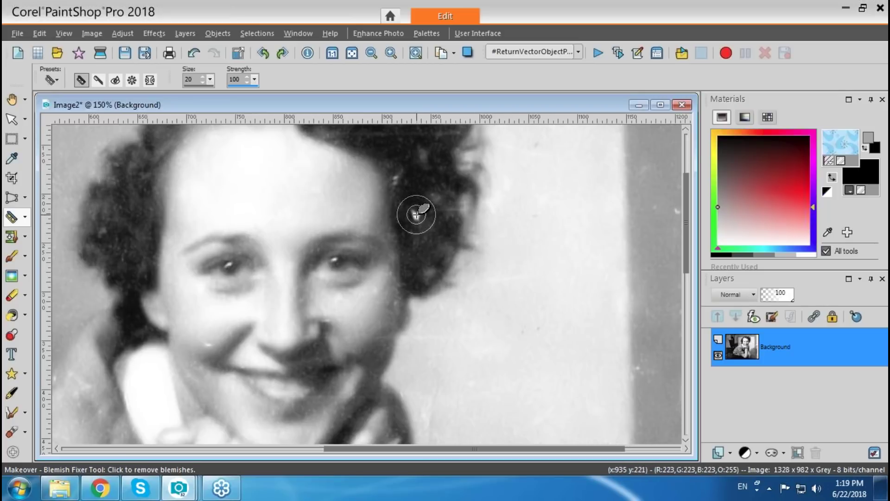
left_click(415, 215)
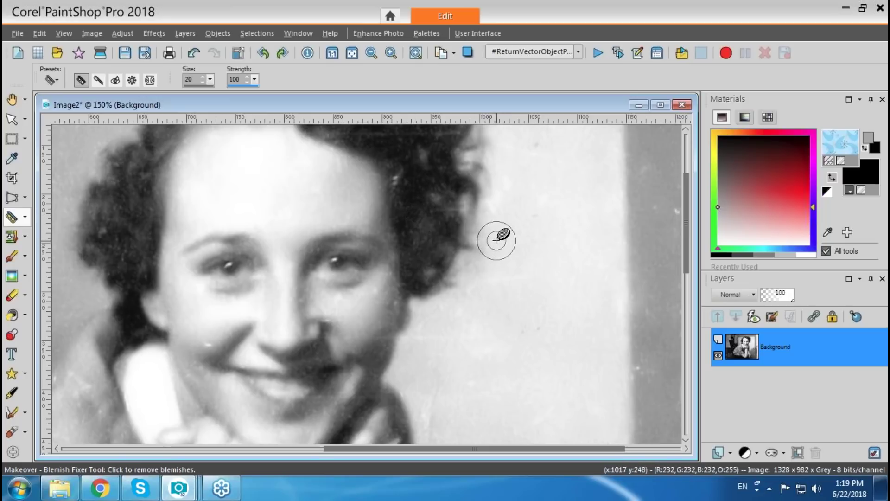
left_click(214, 339)
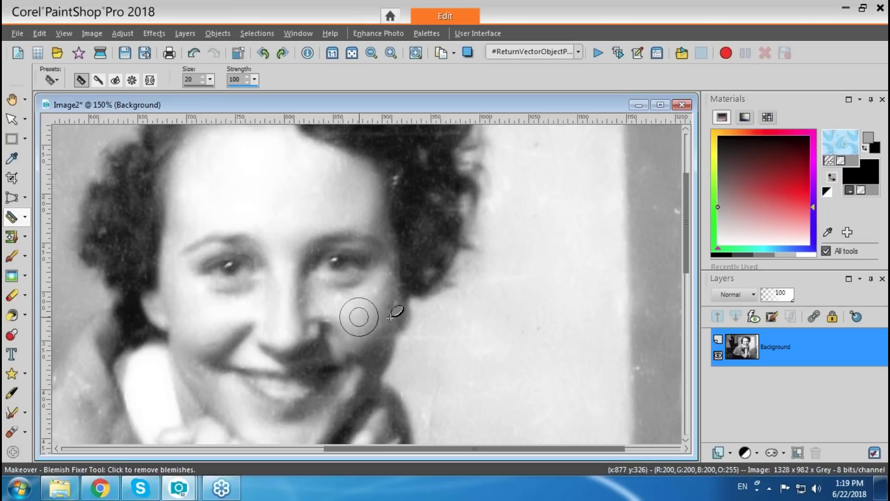
Step: Remove the curved white mark on the woman's forearm and the light spots on the shadow behind her
left_click_drag(689, 246, 695, 334)
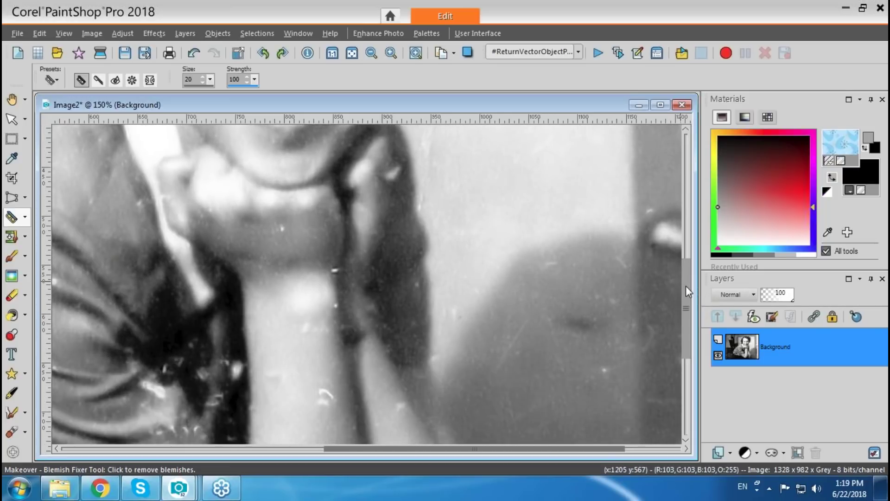
left_click_drag(686, 286, 685, 316)
left_click(324, 298)
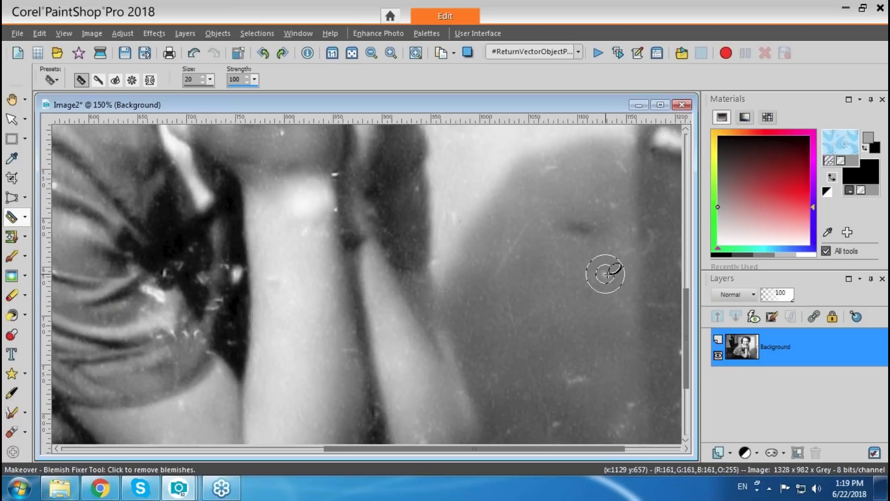
left_click(560, 420)
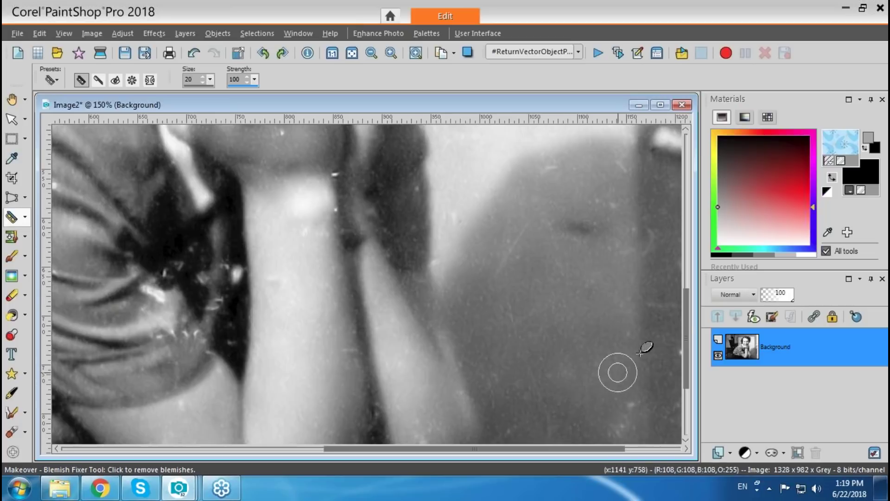
left_click_drag(688, 322, 687, 281)
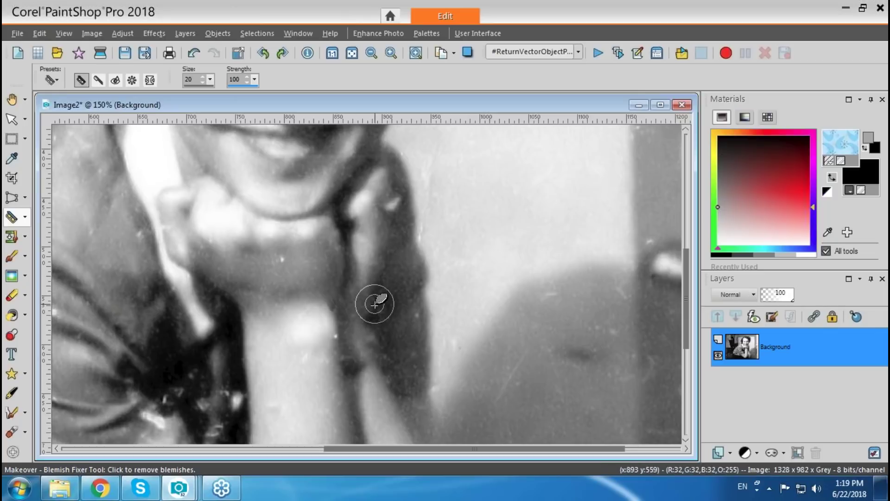
Step: Try to remove the wrist-edge mark and the white sleeve spot with the size 20 Blemish Fixer, undoing the corrections
key("ctrl+z")
left_click(335, 299)
key("ctrl+z")
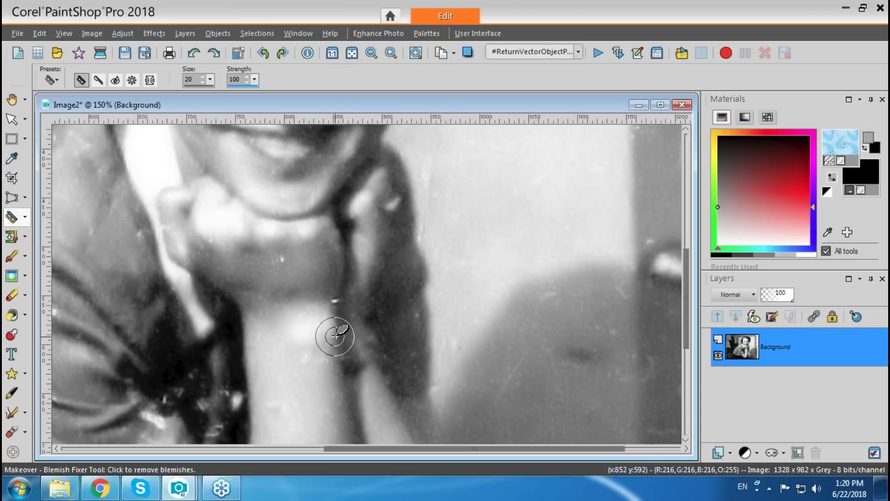
left_click_drag(368, 450, 253, 453)
left_click(294, 311)
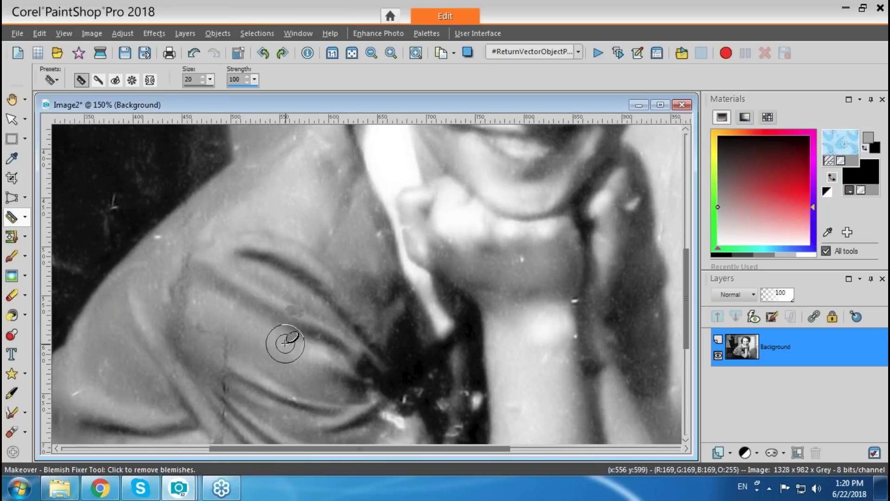
key("ctrl+z")
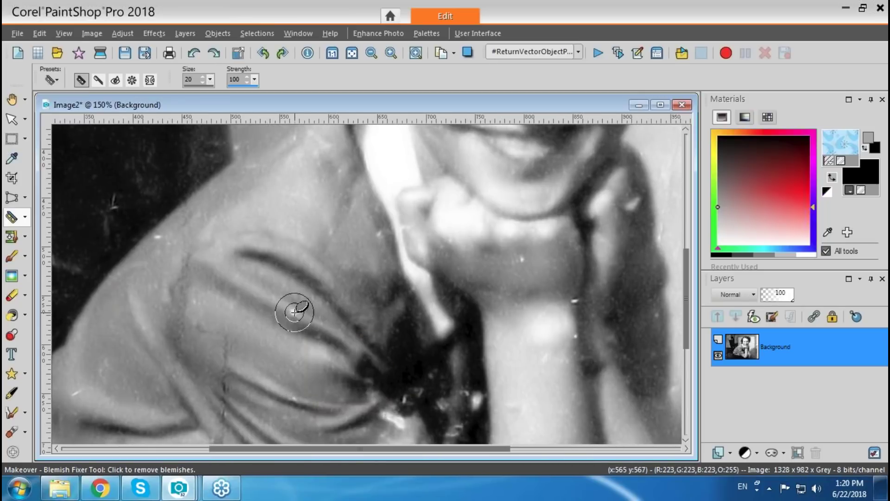
Step: Remove the shoulder spot, set the Blemish Fixer size to 10 and clear the specks on the hand, wrist edge and sleeve
left_click(158, 236)
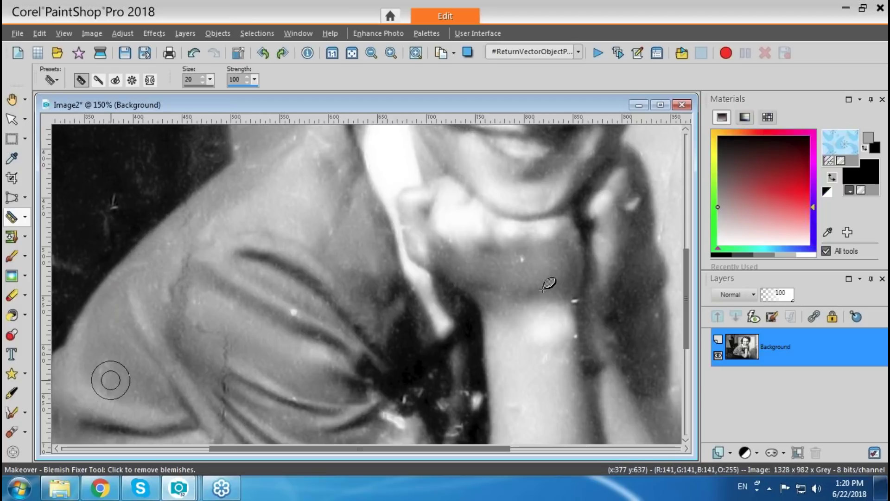
left_click_drag(685, 286, 688, 209)
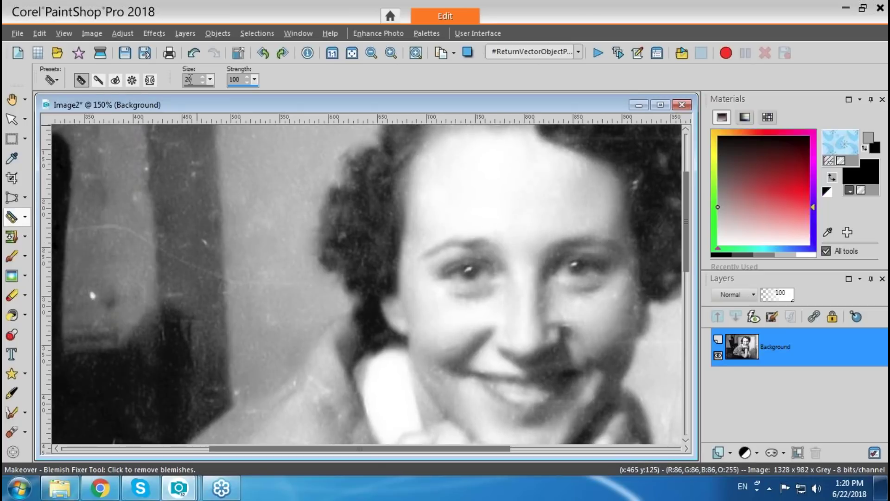
type("10")
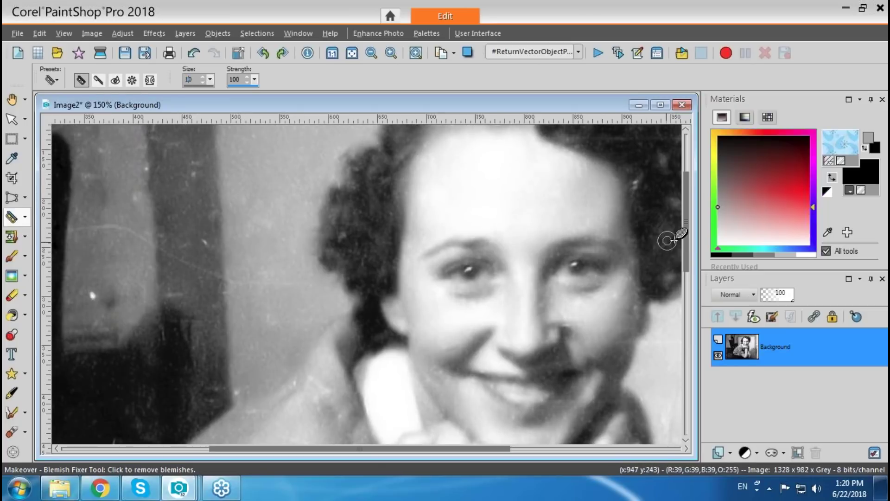
left_click_drag(689, 249, 691, 324)
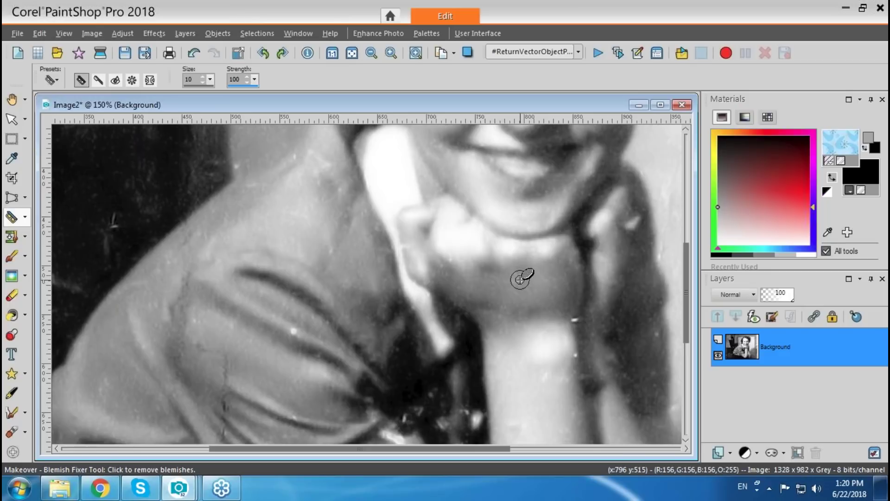
left_click(575, 320)
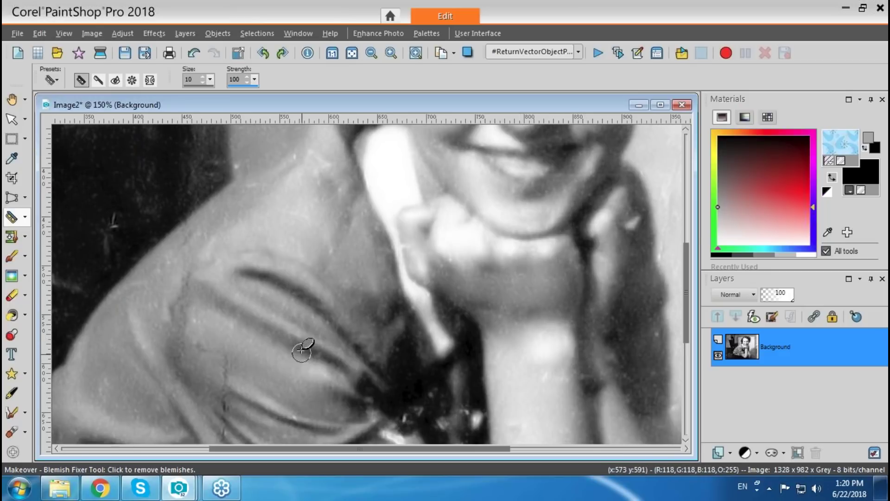
Step: Remove the white specks and the bright patch along the sleeve hem with the Blemish Fixer
left_click_drag(688, 300, 688, 359)
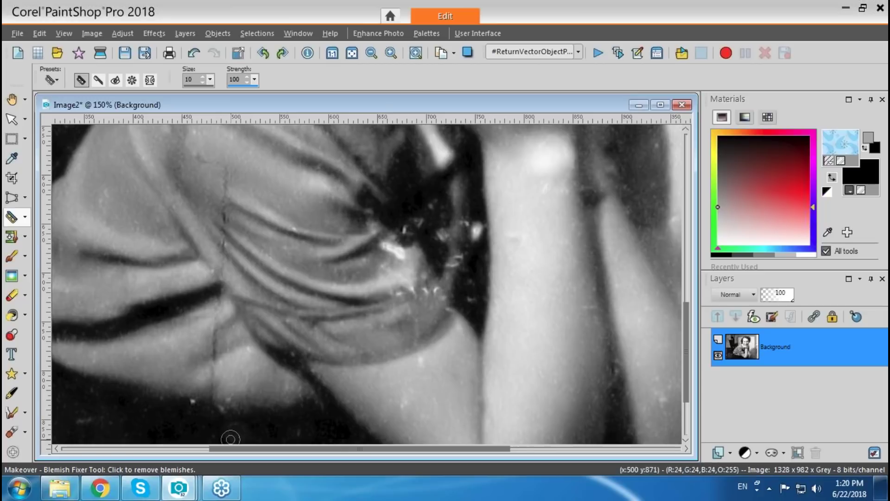
left_click_drag(395, 299, 432, 291)
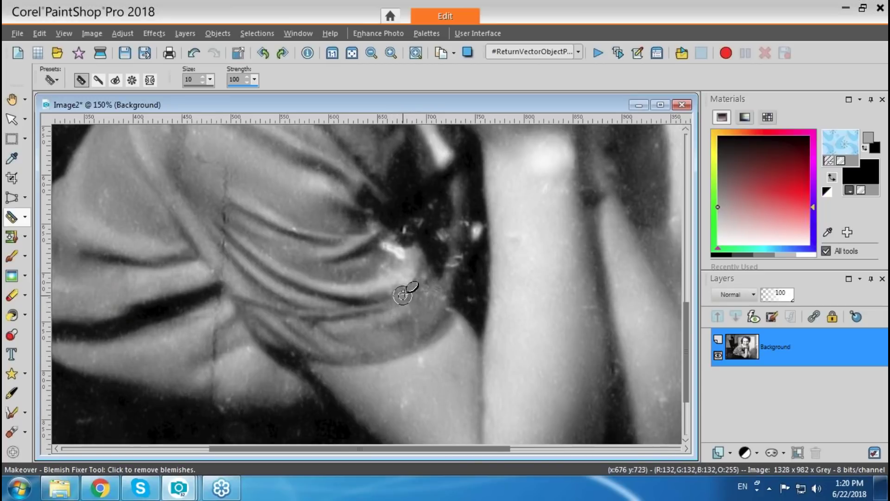
left_click(391, 245)
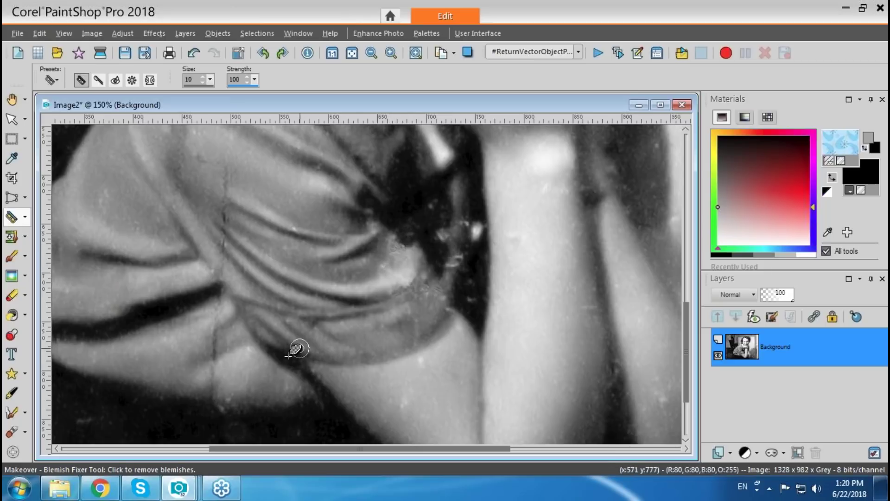
Step: Use the Scratch Remover at width 30 to remove the vertical crease through the blouse and sleeve and the scratch below the elbow
scroll(687, 319, "down", 5)
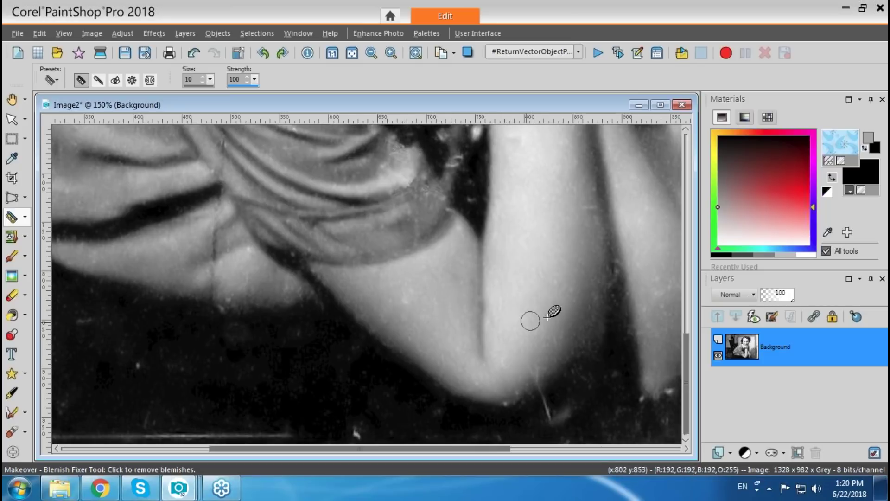
scroll(684, 332, "up", 1)
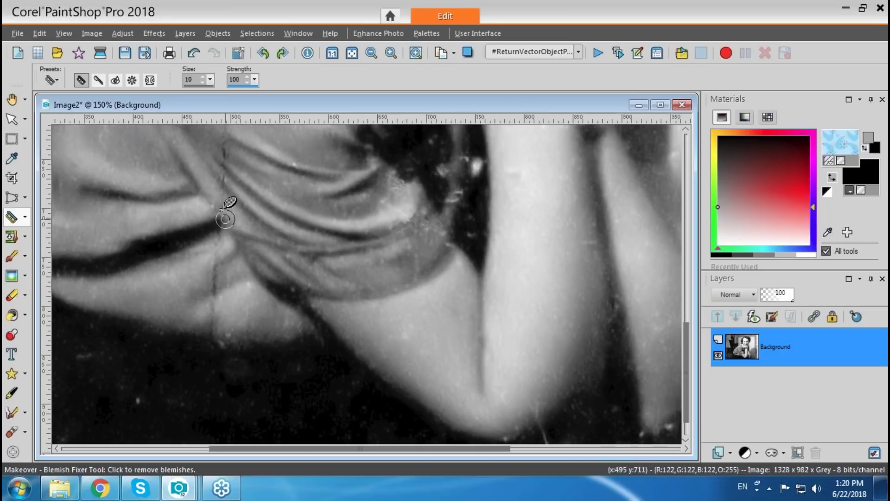
scroll(222, 343, "down", 4)
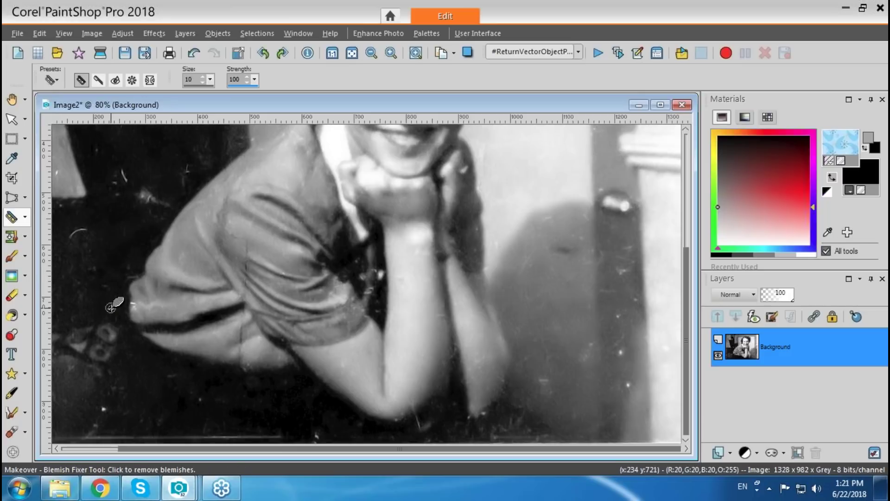
left_click(25, 236)
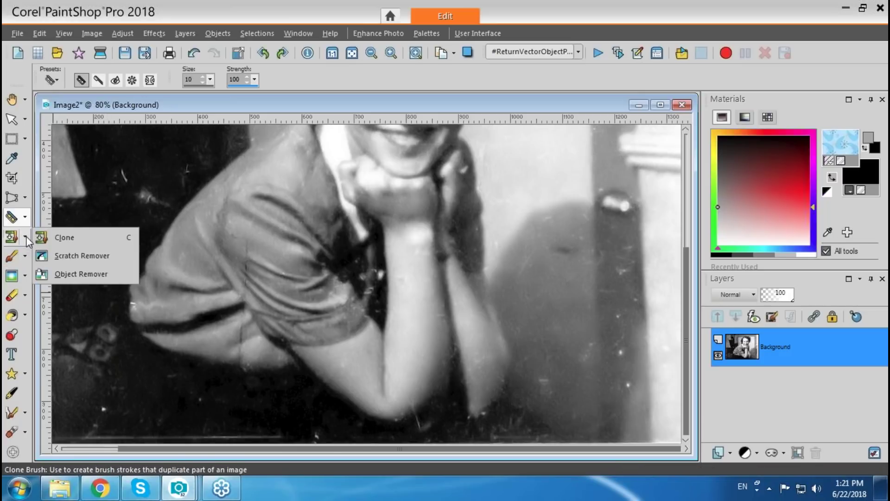
left_click(81, 255)
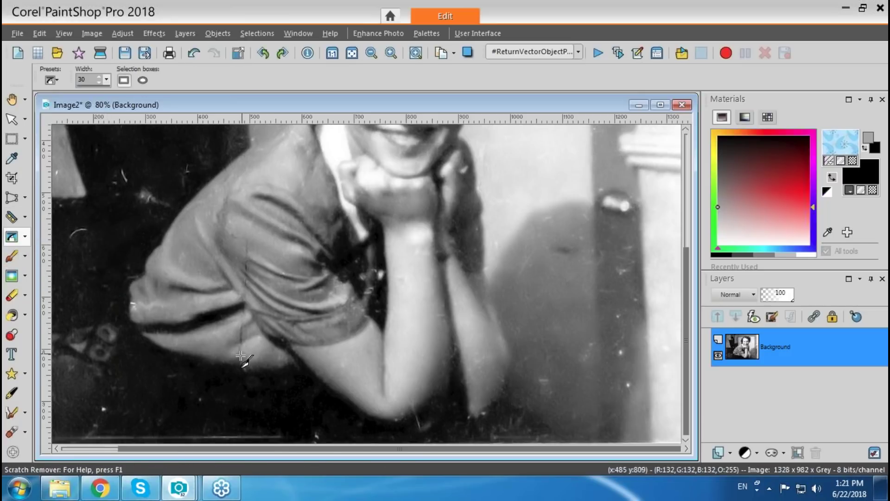
left_click_drag(240, 344, 241, 342)
left_click_drag(245, 332, 236, 348)
left_click_drag(242, 287, 248, 278)
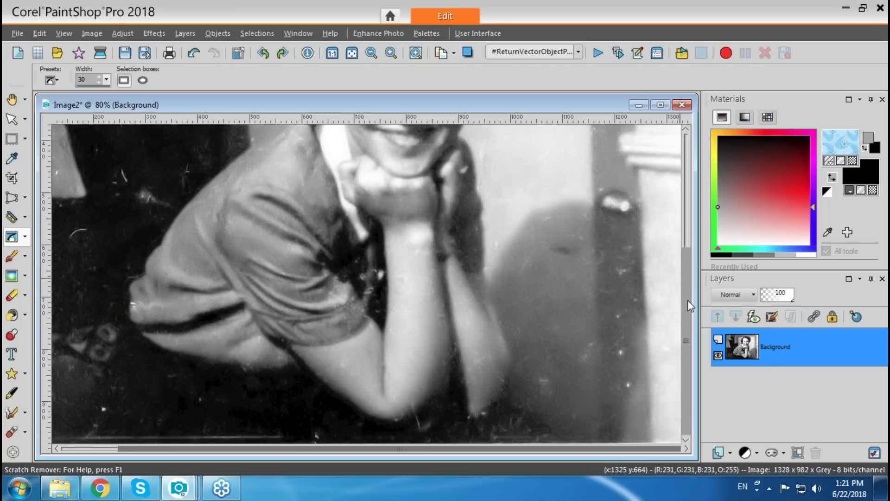
left_click_drag(413, 405, 420, 428)
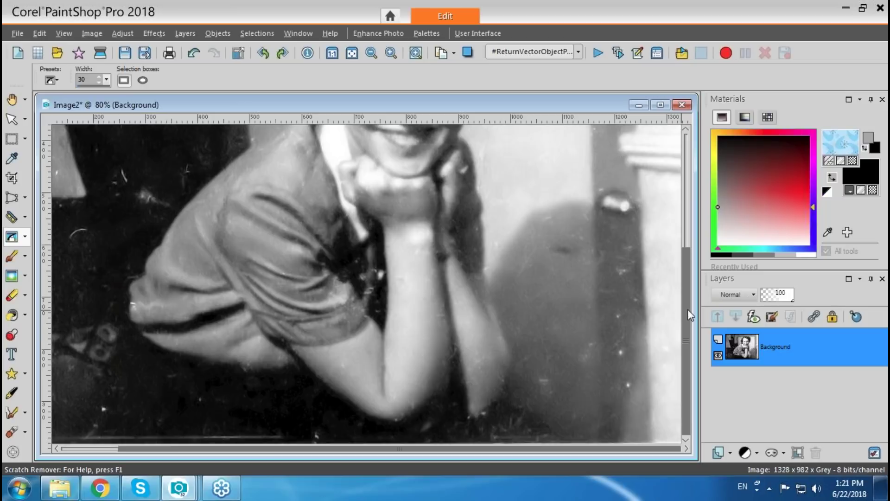
Step: Show the whole duplicate portrait and shift its window so the original is partly uncovered beside it
scroll(687, 308, "up", 3)
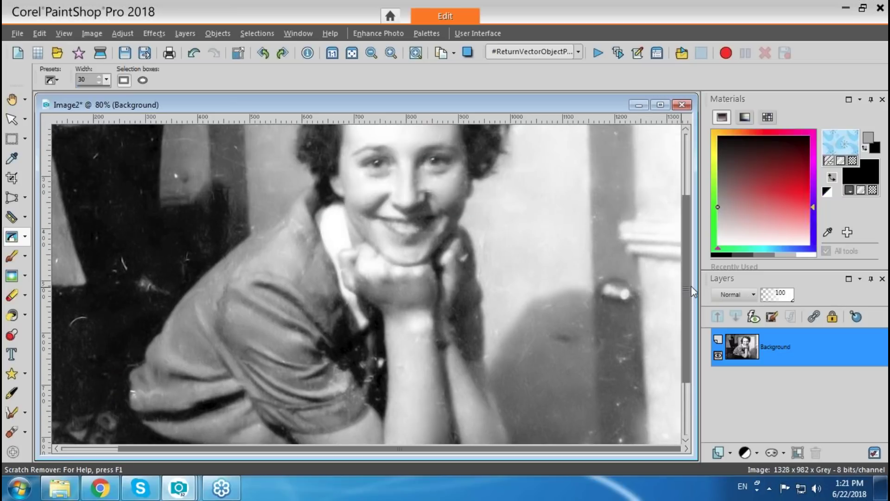
key("ctrl+w")
left_click_drag(382, 110, 491, 115)
left_click_drag(391, 110, 410, 111)
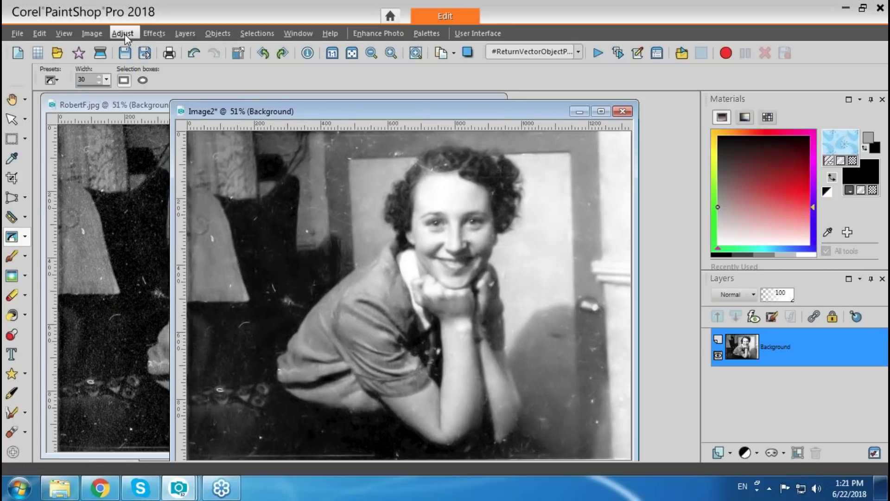
Step: Sharpen the duplicate portrait with Unsharp Mask at radius 5.81
left_click(122, 33)
mouse_move(159, 277)
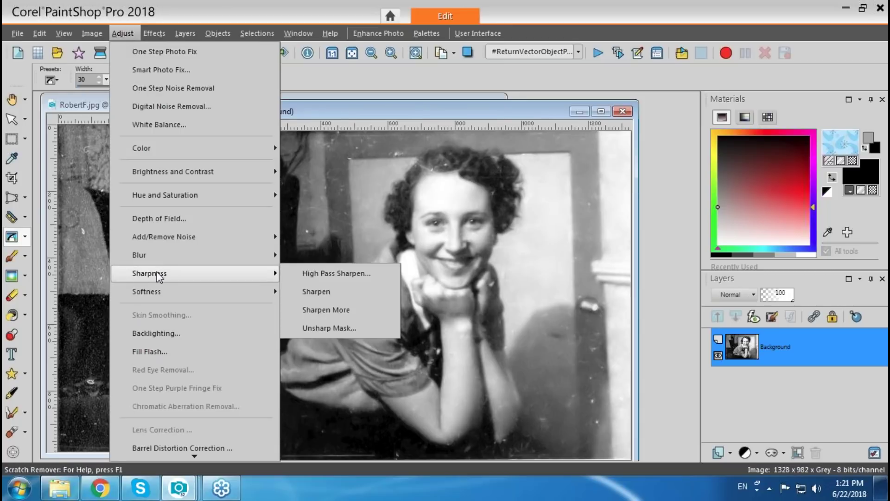
left_click(315, 328)
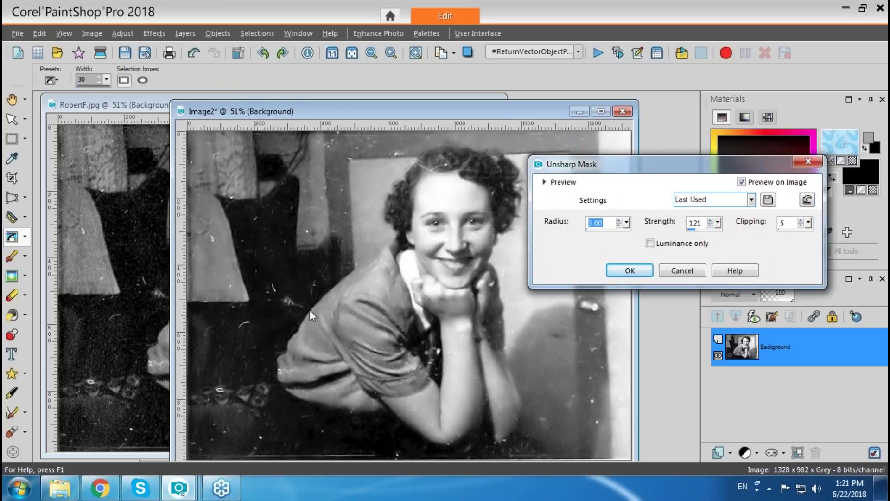
left_click_drag(689, 174, 719, 174)
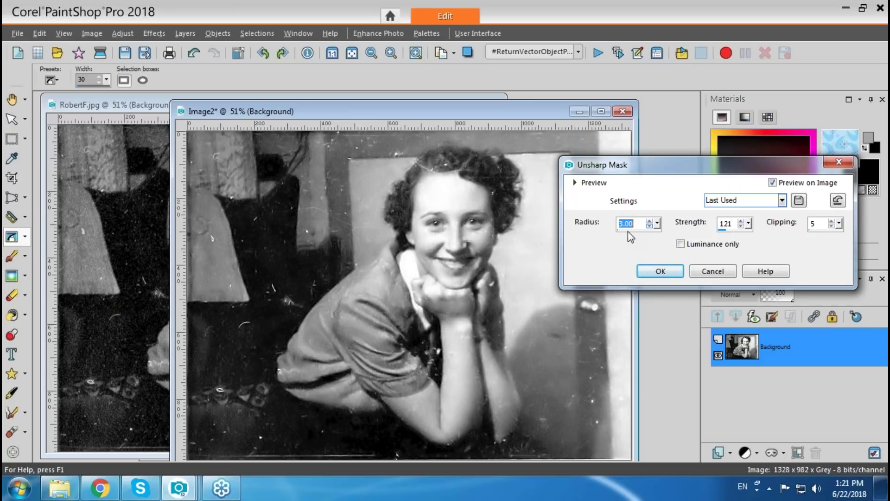
key("Return")
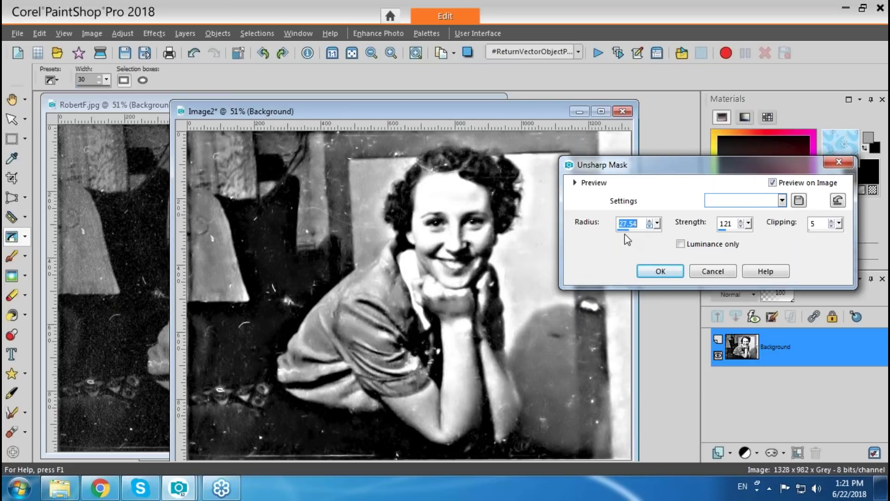
type("8.707.26")
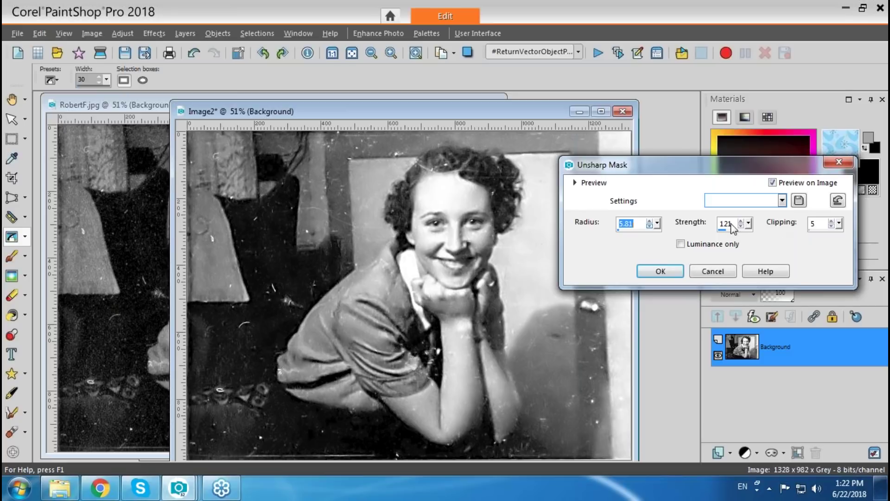
left_click(660, 271)
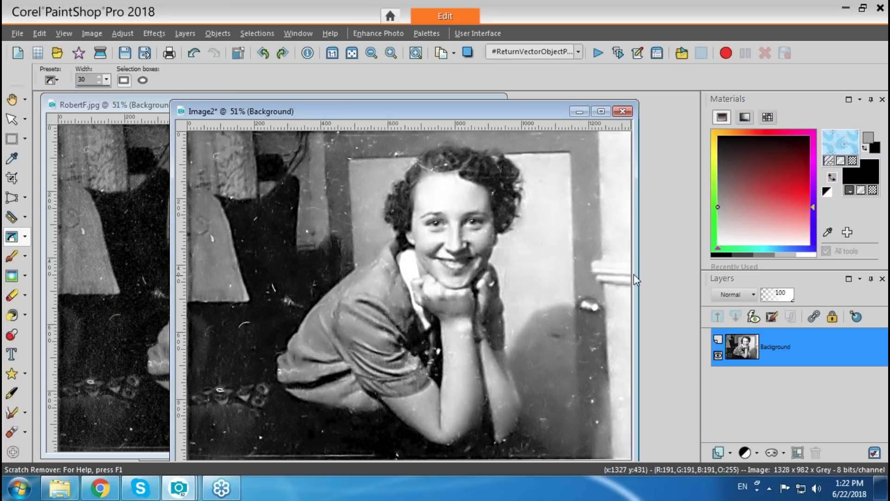
Step: Compare the sharpened copy with the original portrait and close both images
left_click_drag(508, 112, 550, 107)
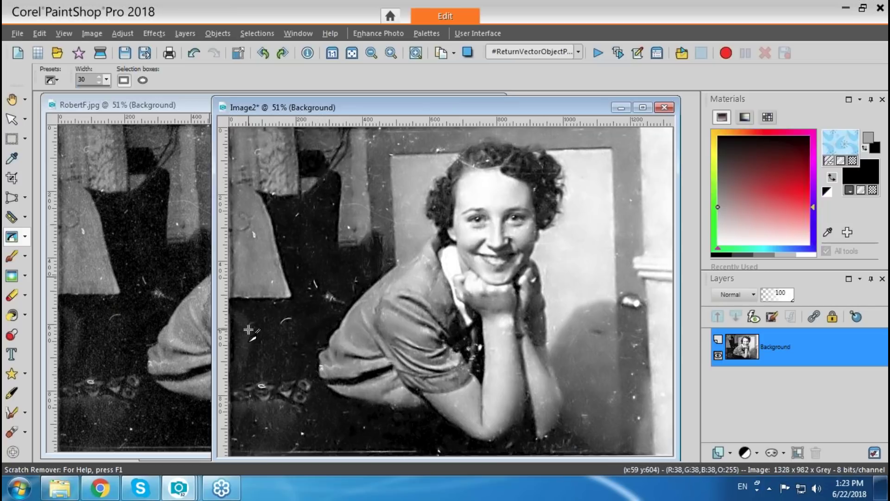
left_click(665, 108)
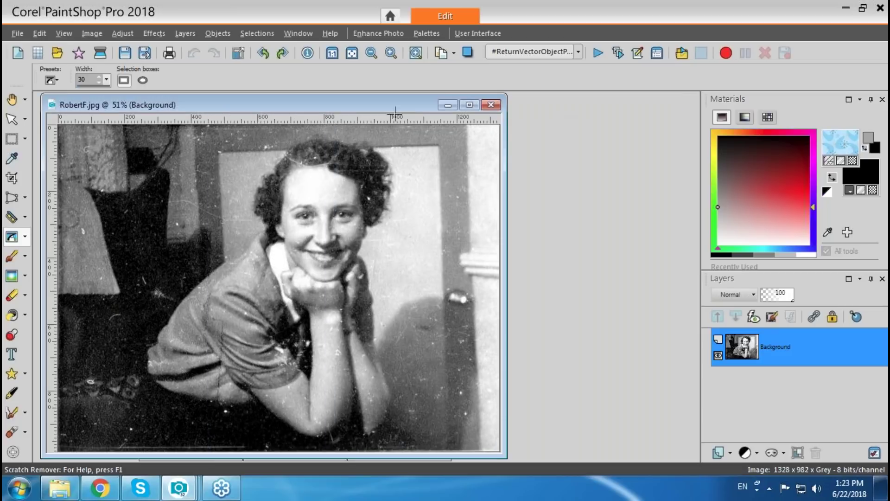
left_click(491, 105)
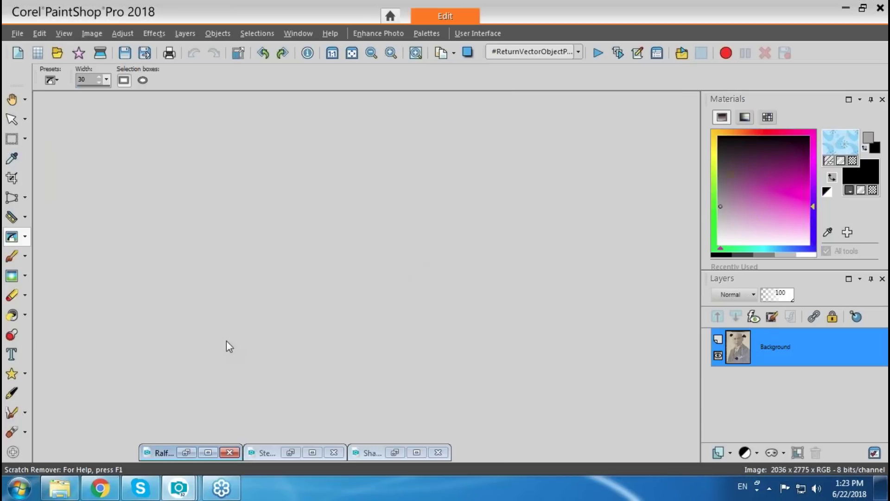
Step: Restore the minimized Ralf.JPG image and duplicate it, placing the copy beside the original
left_click(186, 452)
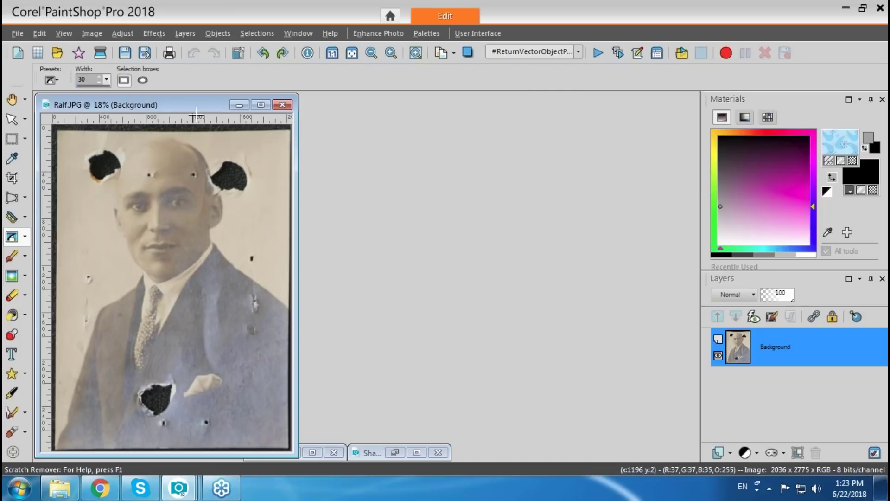
left_click_drag(196, 104, 214, 102)
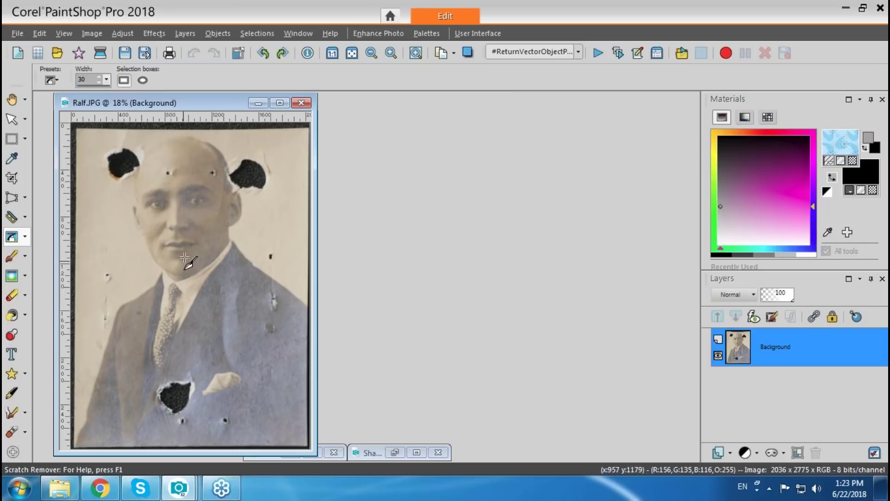
key("shift+d")
left_click_drag(276, 108, 452, 104)
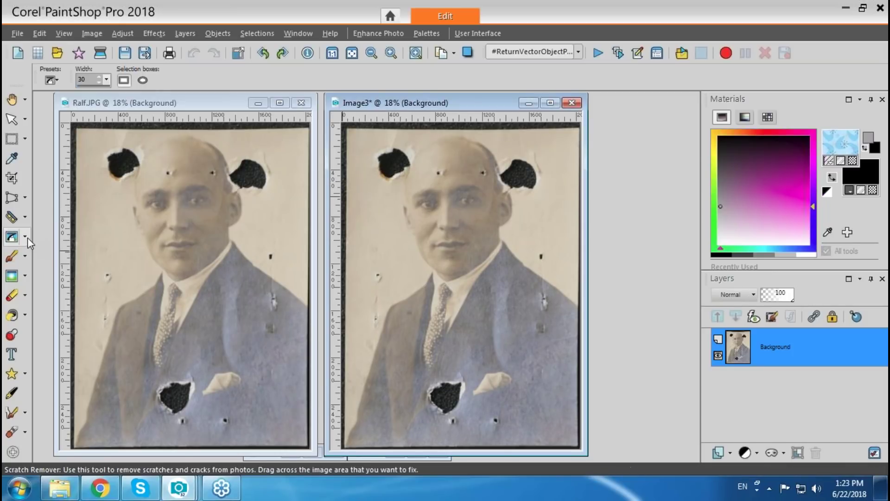
Step: Draw a freehand selection around the torn hole in the upper-left background of the duplicate
left_click(26, 141)
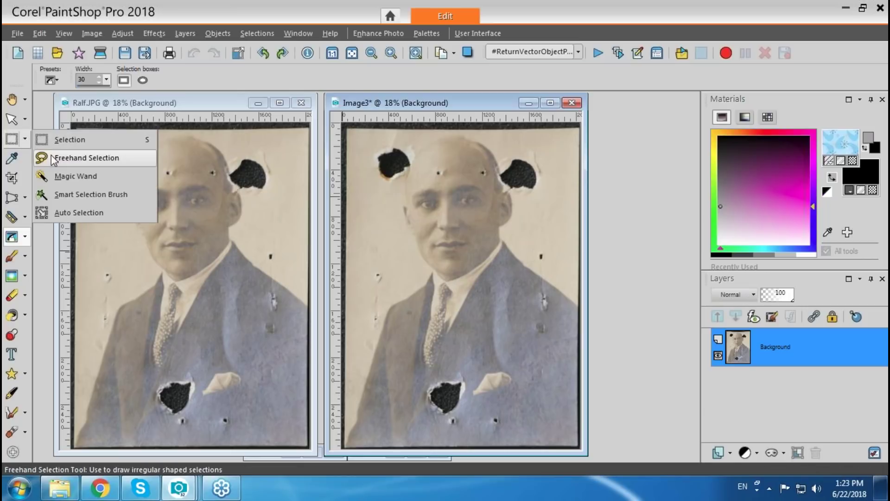
left_click(87, 158)
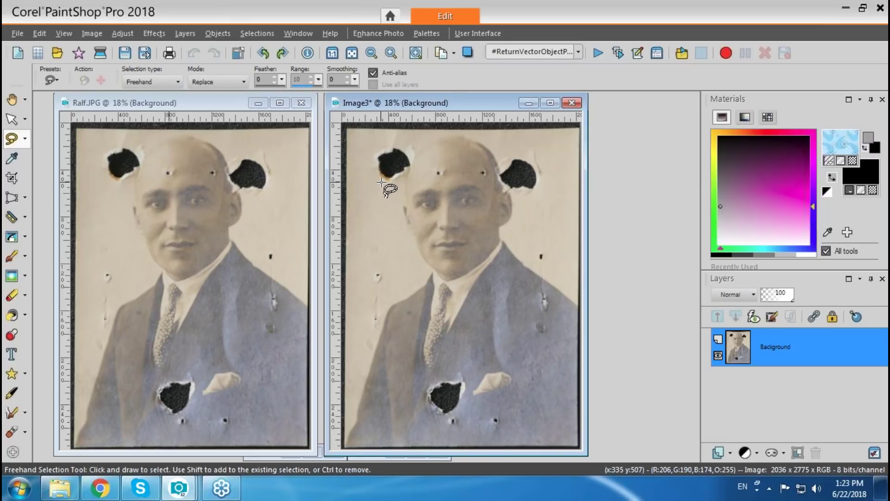
mouse_move(393, 186)
left_mouse_down()
mouse_move(410, 163)
mouse_move(407, 140)
mouse_move(376, 147)
mouse_move(370, 161)
mouse_move(382, 185)
left_mouse_up()
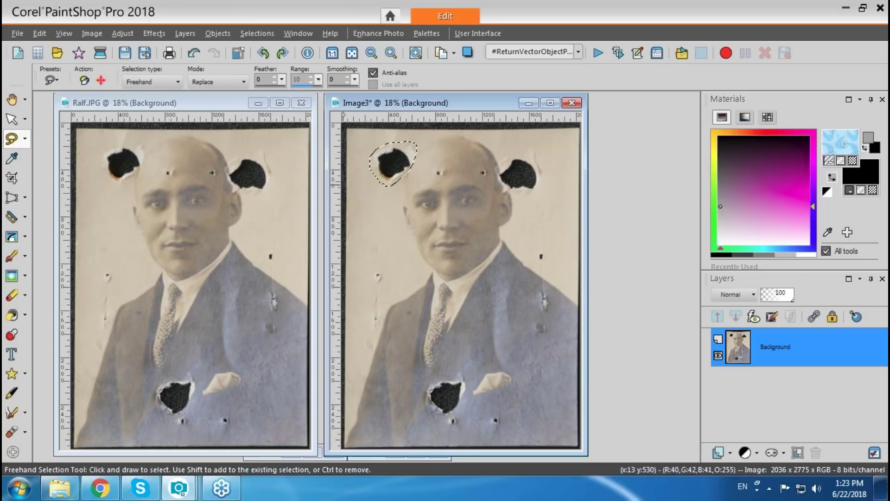
Step: Magic Fill the selected upper-left hole, then select and fill the torn hole beside the right side of the head
left_click(84, 81)
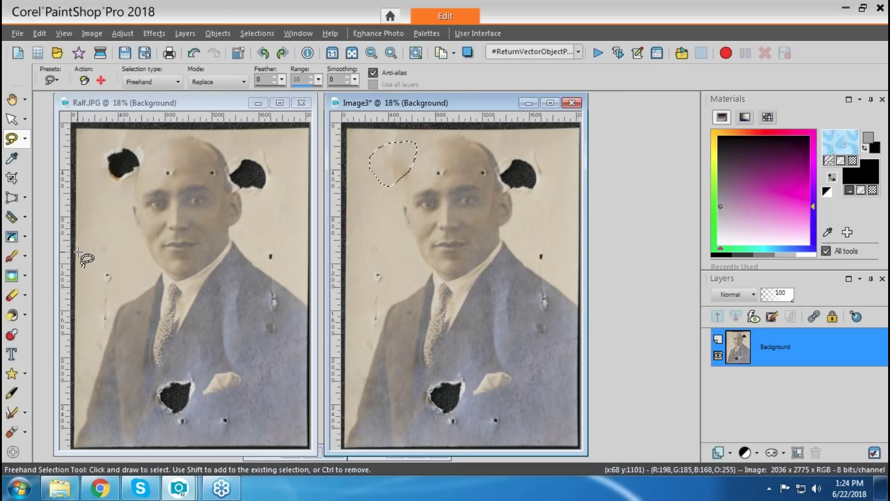
key("ctrl+d")
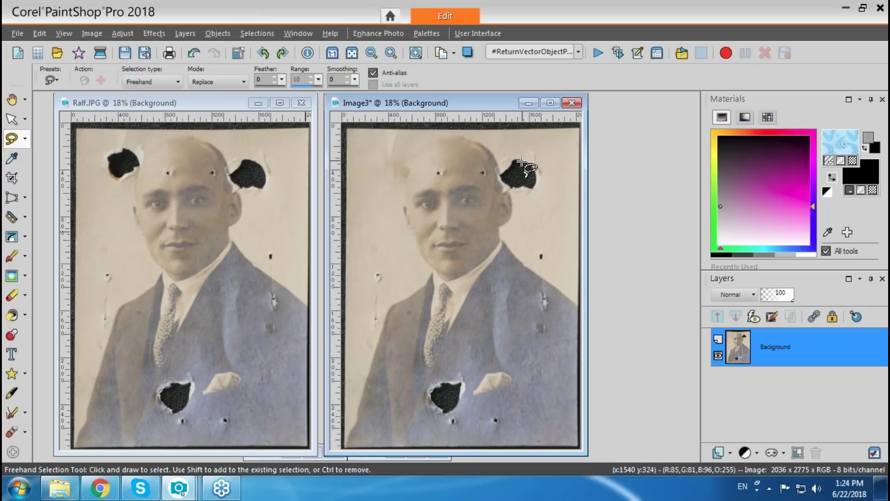
mouse_move(520, 156)
left_mouse_down()
mouse_move(497, 173)
mouse_move(501, 186)
mouse_move(535, 194)
mouse_move(546, 174)
mouse_move(519, 155)
left_mouse_up()
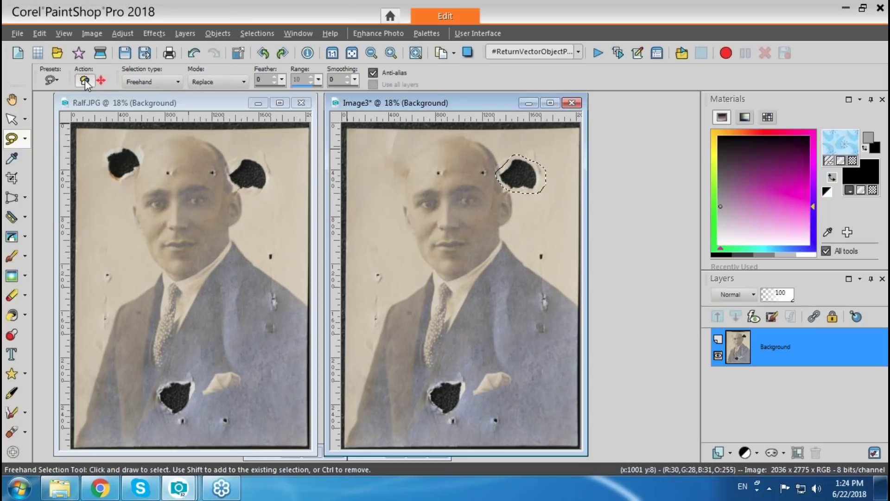
key("Delete")
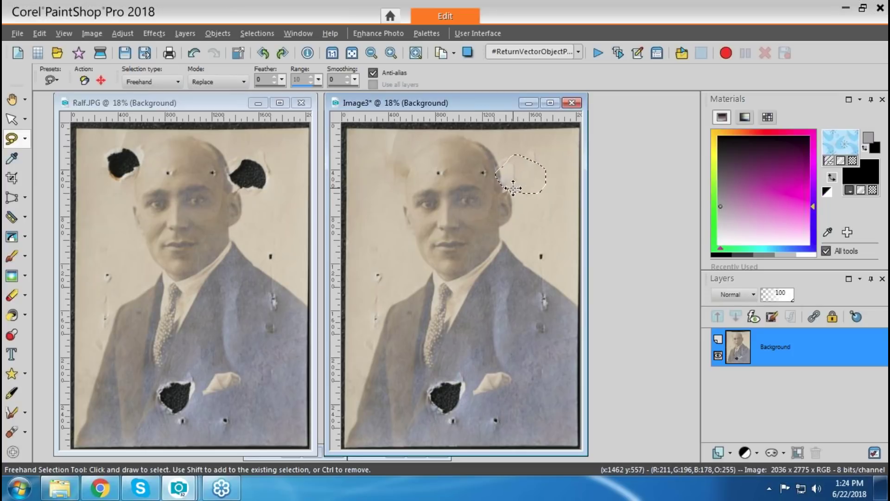
key("ctrl+d")
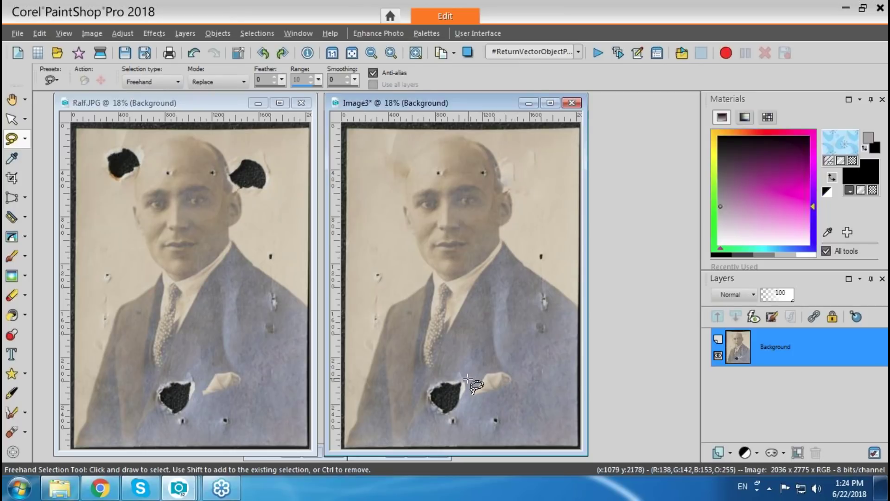
Step: Select the torn hole in the lower jacket freehand, repair it with Magic Fill and clear the selection
mouse_move(464, 373)
left_mouse_down()
mouse_move(426, 381)
mouse_move(424, 397)
mouse_move(440, 416)
mouse_move(457, 413)
mouse_move(465, 374)
left_mouse_up()
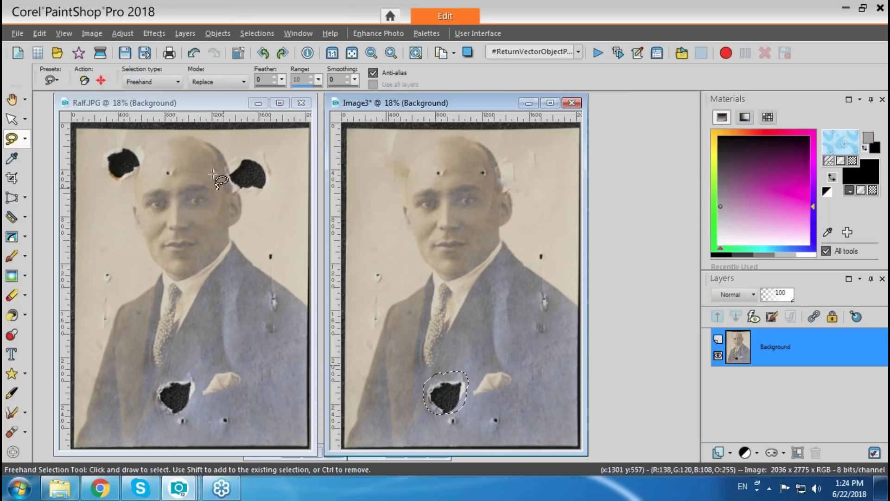
left_click(84, 81)
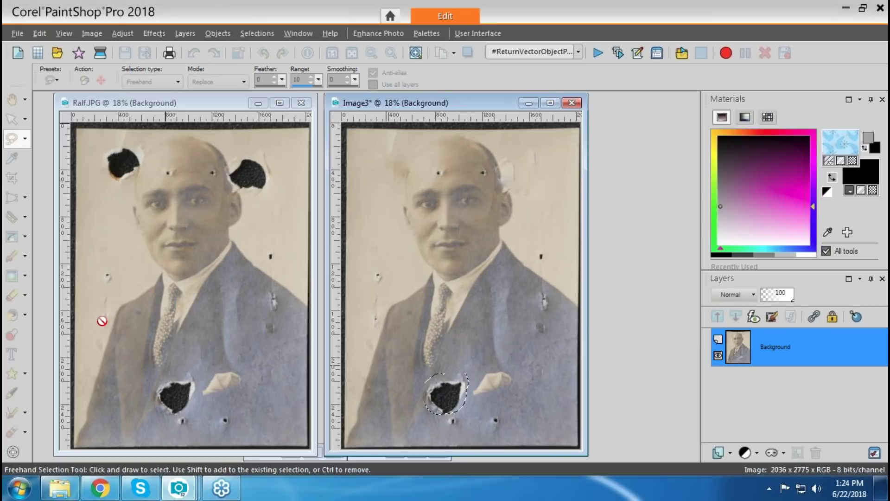
key("ctrl+d")
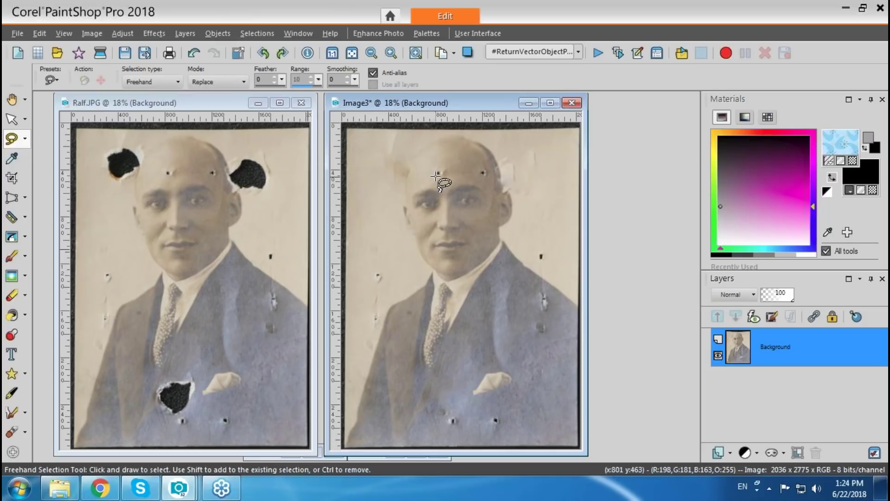
Step: Select the small holes on the left forehead, left background, lower jacket and right shoulder area together, Magic Fill them and deselect
left_click_drag(438, 172, 438, 171)
key("shift")
left_click_drag(379, 280, 378, 280)
left_click_drag(375, 315, 374, 316)
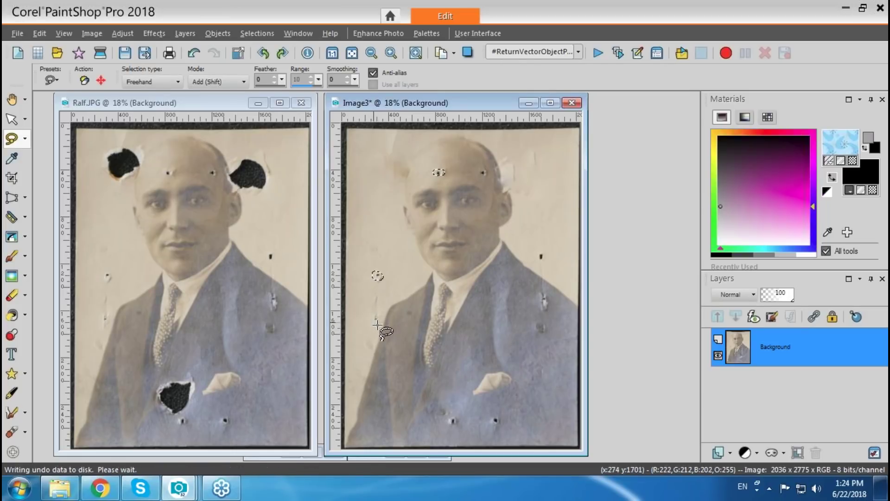
mouse_move(454, 426)
left_mouse_down()
mouse_move(452, 416)
mouse_move(501, 423)
left_mouse_up()
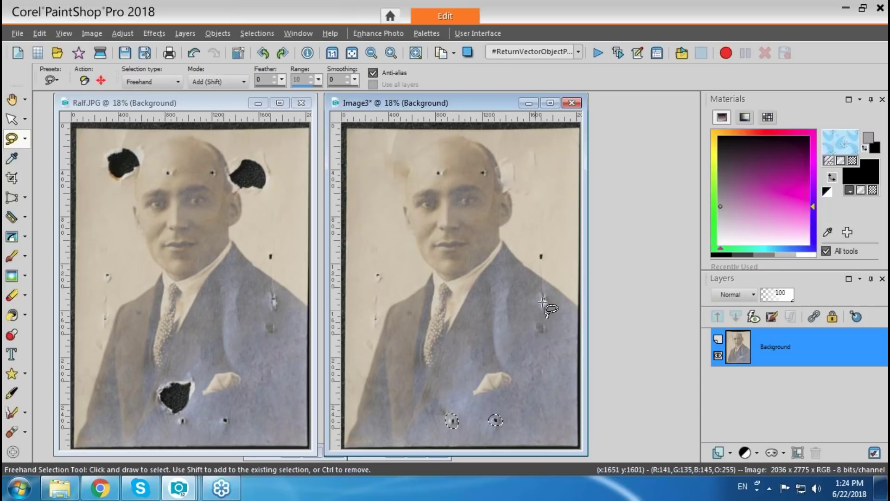
mouse_move(547, 299)
left_mouse_down()
mouse_move(540, 296)
mouse_move(548, 297)
left_mouse_up()
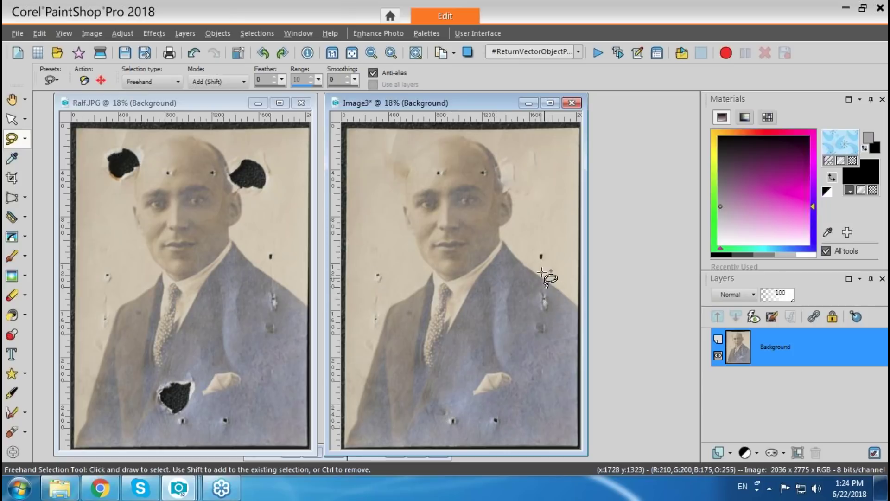
mouse_move(545, 252)
left_mouse_down()
mouse_move(543, 263)
mouse_move(545, 253)
left_mouse_up()
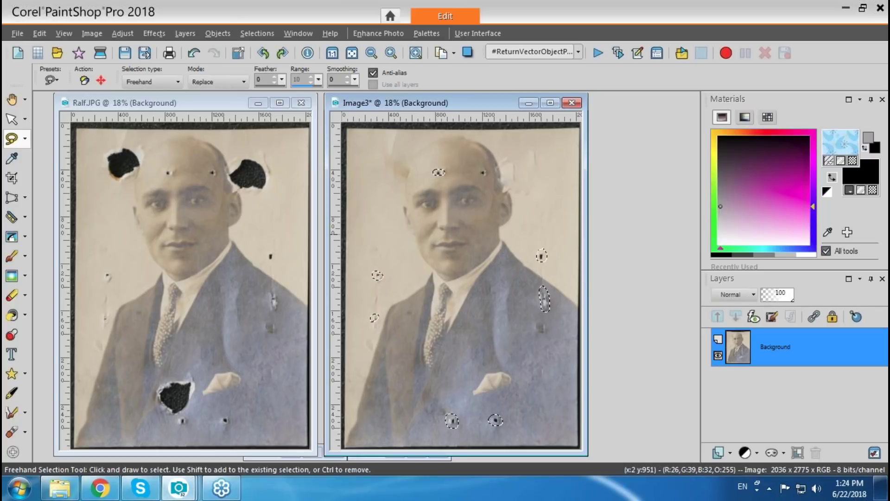
left_click(84, 81)
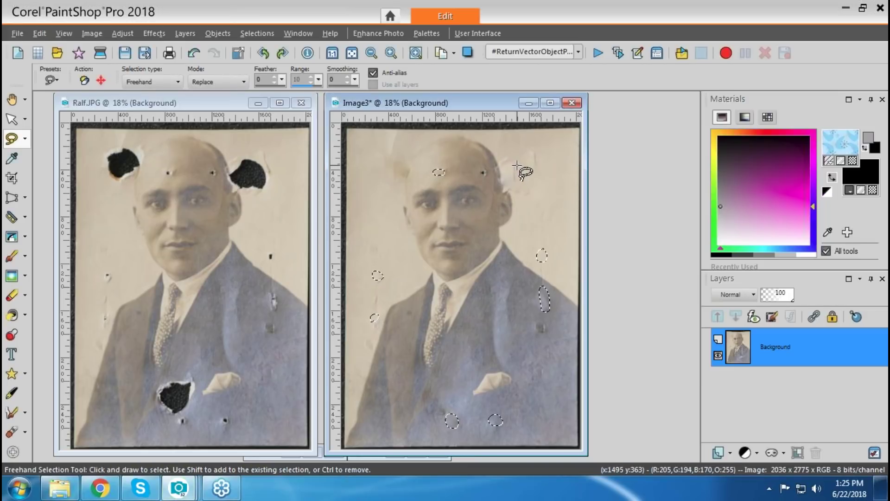
key("ctrl+d")
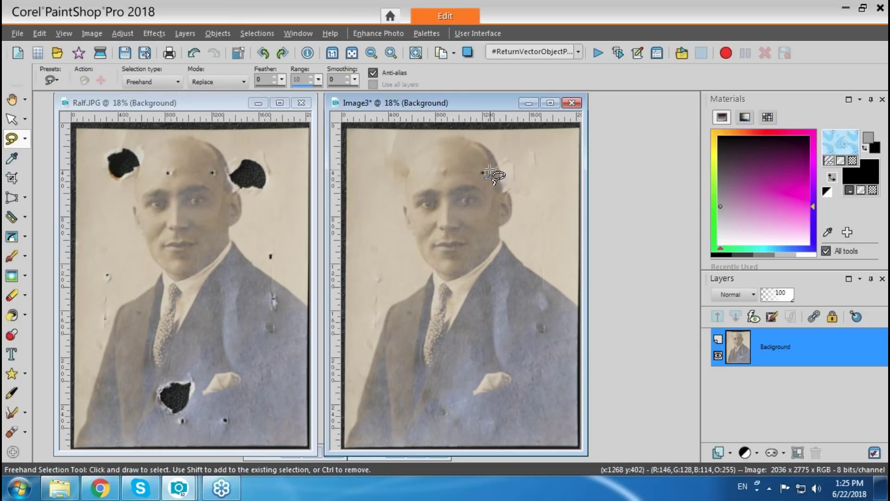
Step: Select the small hole on the right side of the forehead, Magic Fill it and clear the selection
left_click_drag(483, 176, 485, 170)
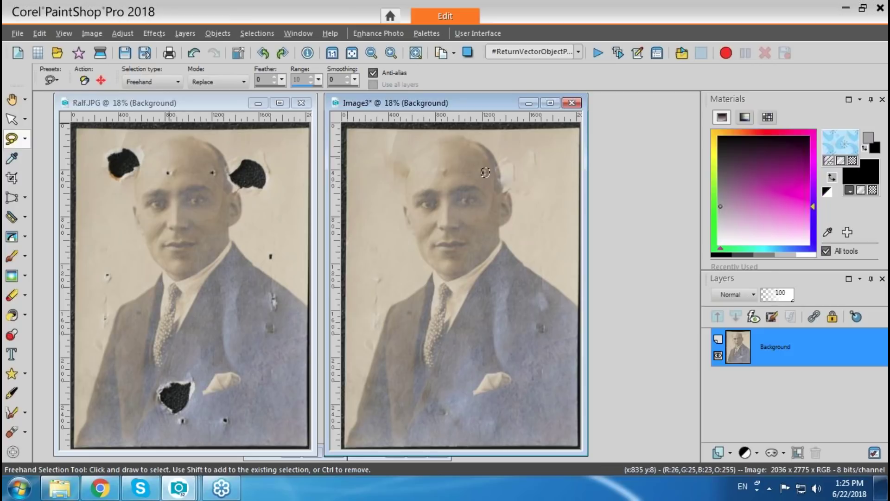
left_click(83, 82)
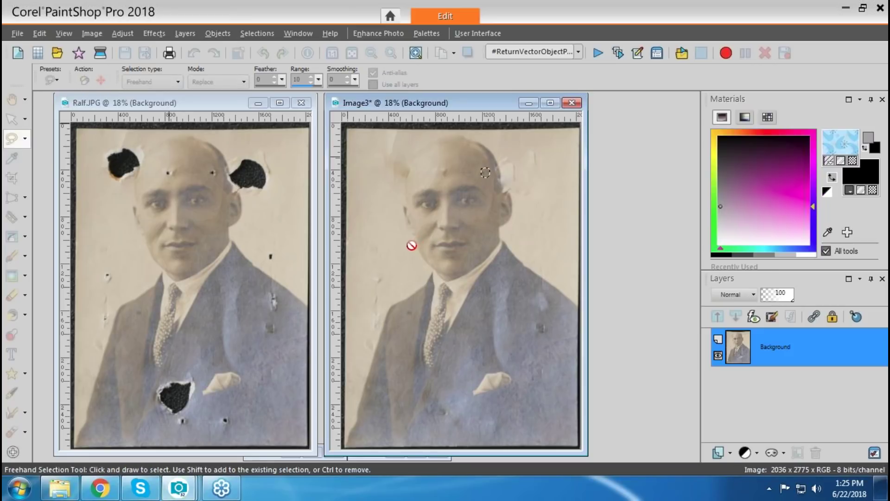
key("ctrl+d")
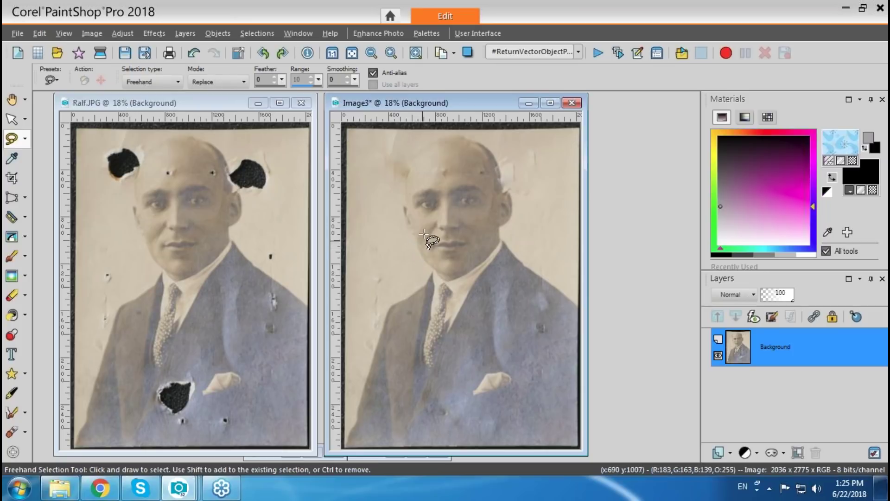
Step: Select the two remaining damaged spots on the right side of the jacket, Magic Fill them and deselect
mouse_move(531, 326)
left_mouse_down()
mouse_move(543, 334)
mouse_move(531, 325)
left_mouse_up()
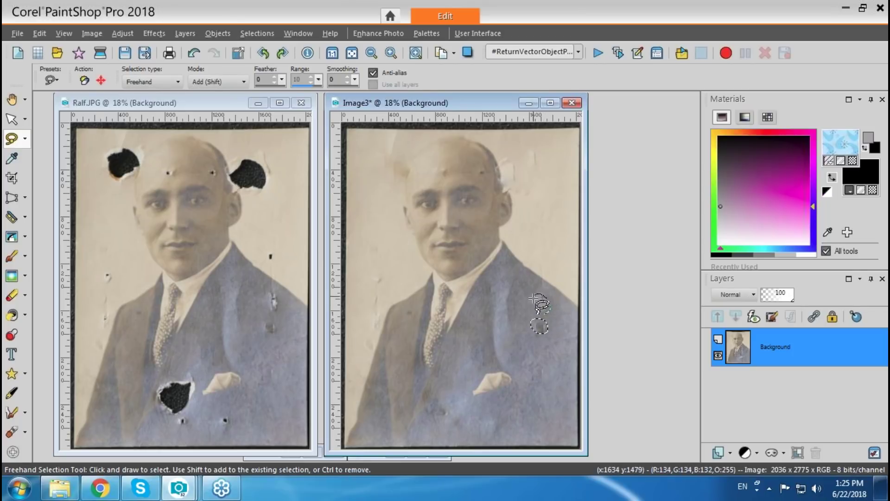
left_click(82, 81)
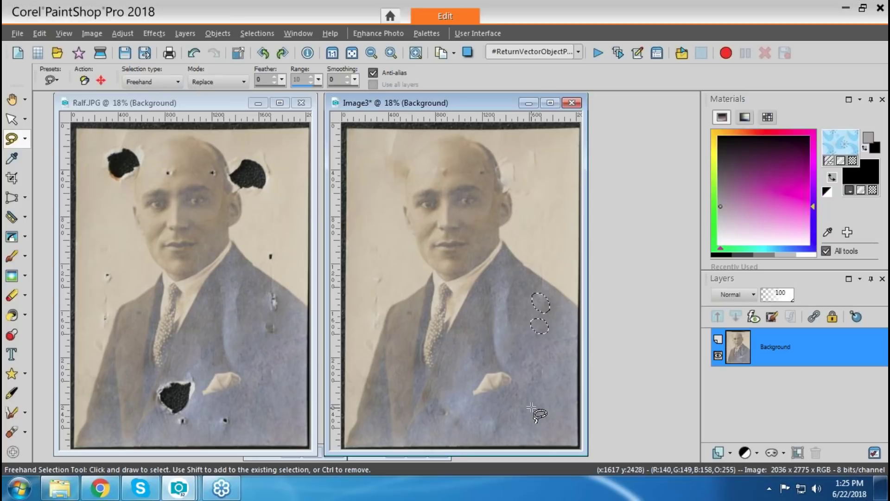
key("ctrl+d")
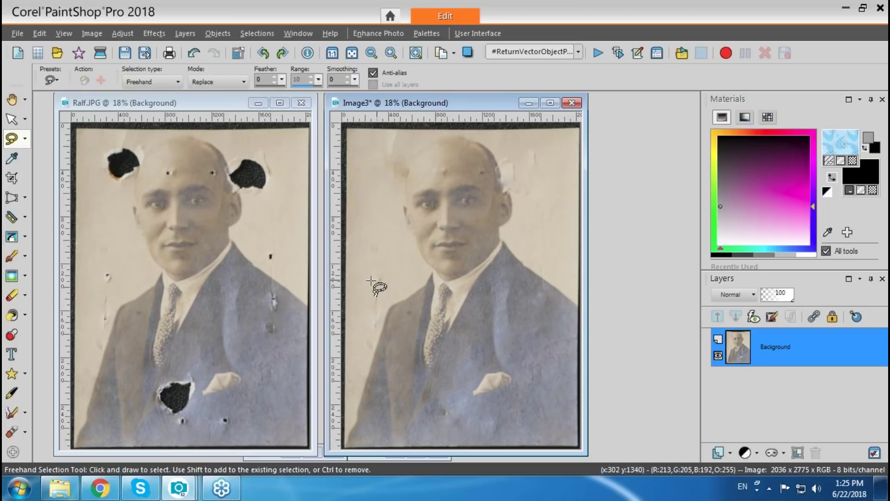
Step: Set the Makeover Blemish Fixer to size 40 and remove the remaining spots on the forehead
left_click(11, 217)
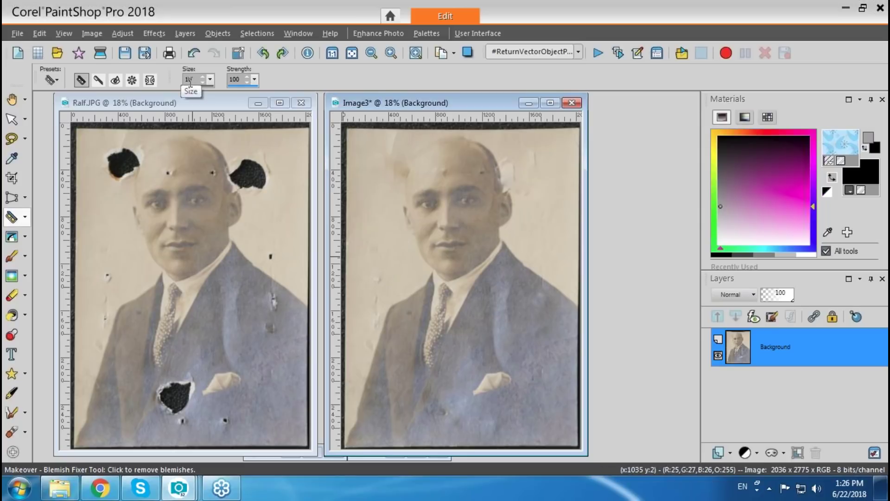
type("40")
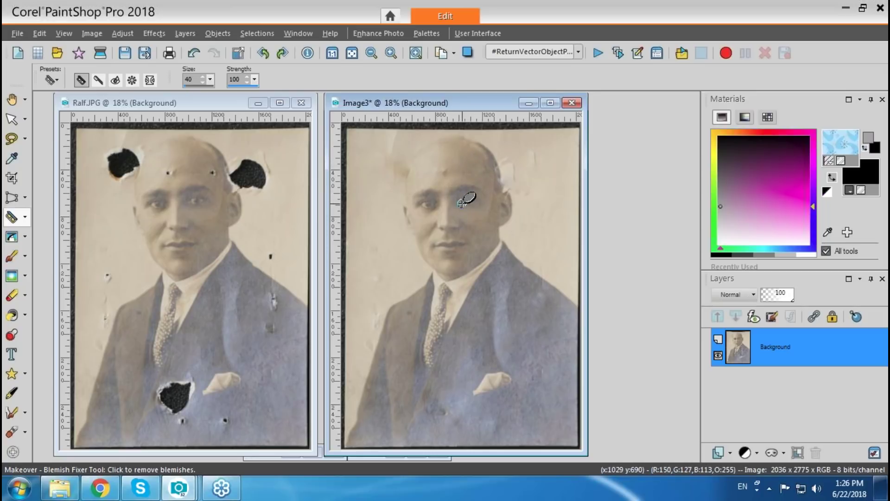
scroll(464, 204, "up", 3)
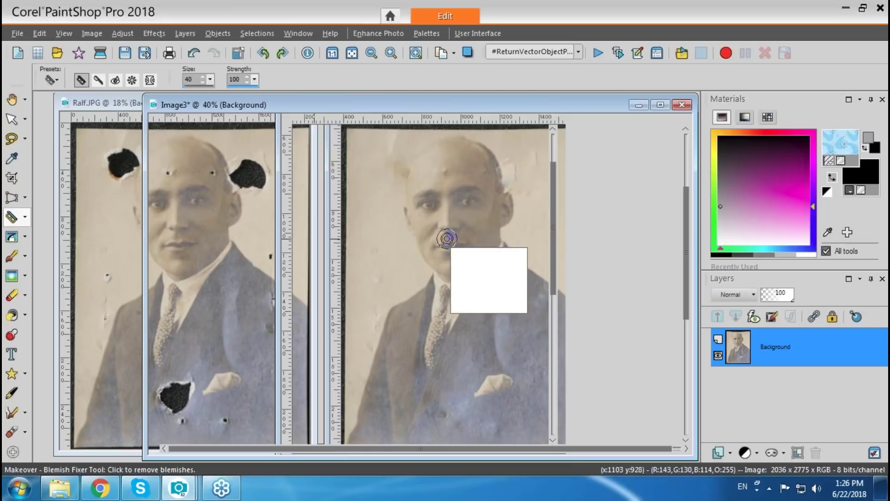
scroll(685, 235, "up", 3)
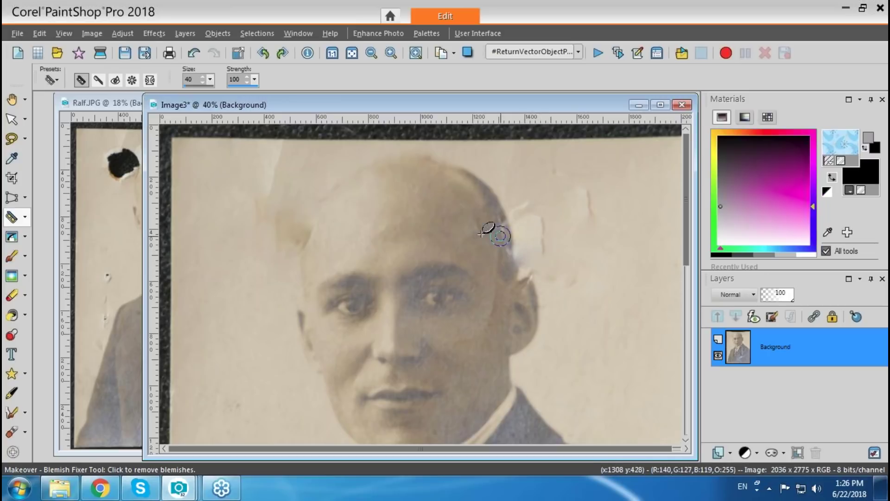
Step: Use the Scratch Remover at width 50 to remove the white tear marks and the streak in the background right of the head
left_click(25, 237)
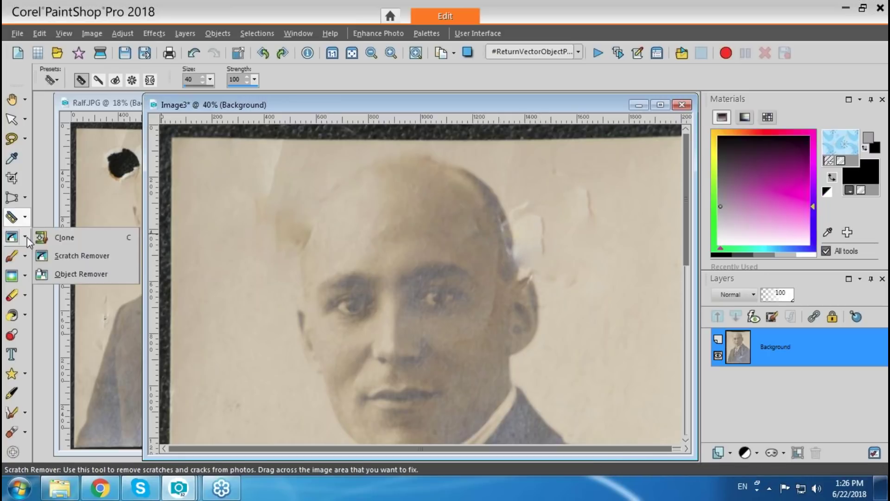
left_click(59, 257)
left_click_drag(540, 203, 545, 263)
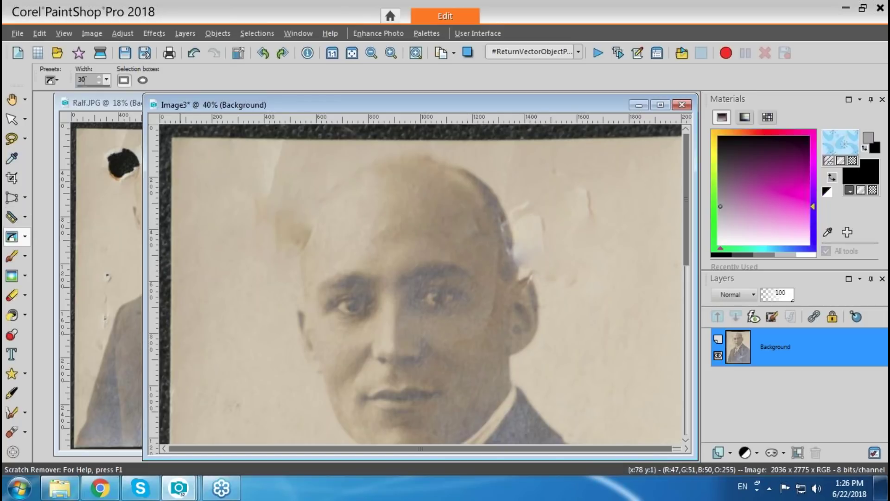
left_click_drag(545, 200, 549, 260)
left_click_drag(527, 198, 541, 268)
left_click_drag(521, 203, 536, 240)
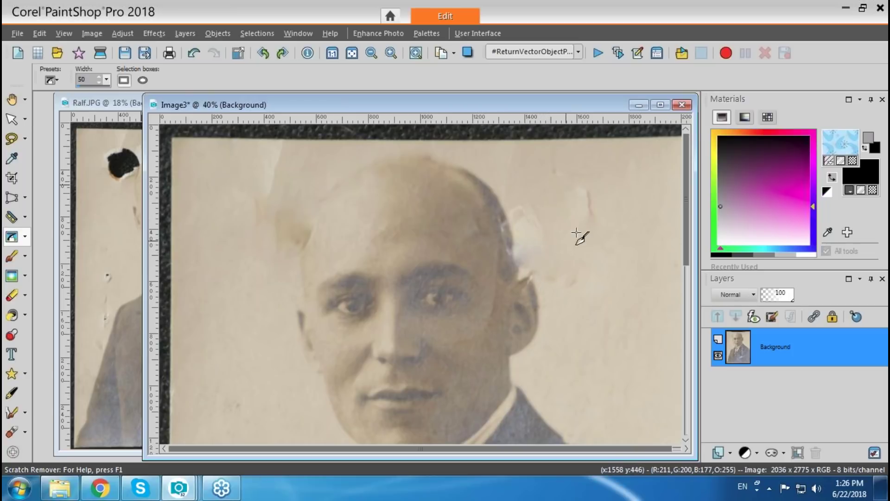
left_click_drag(585, 183, 590, 260)
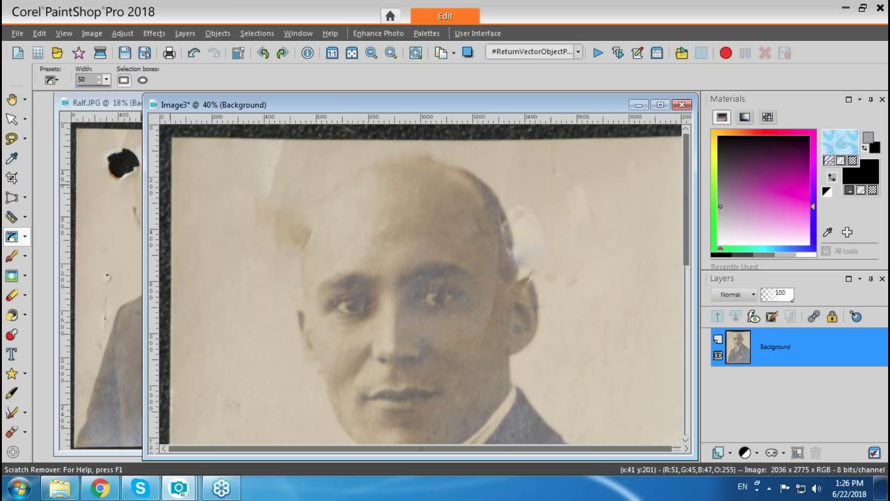
Step: Set the Clone Brush size to 50 and rebuild the damaged right edge of the head above the ear
left_click(25, 235)
left_click(53, 236)
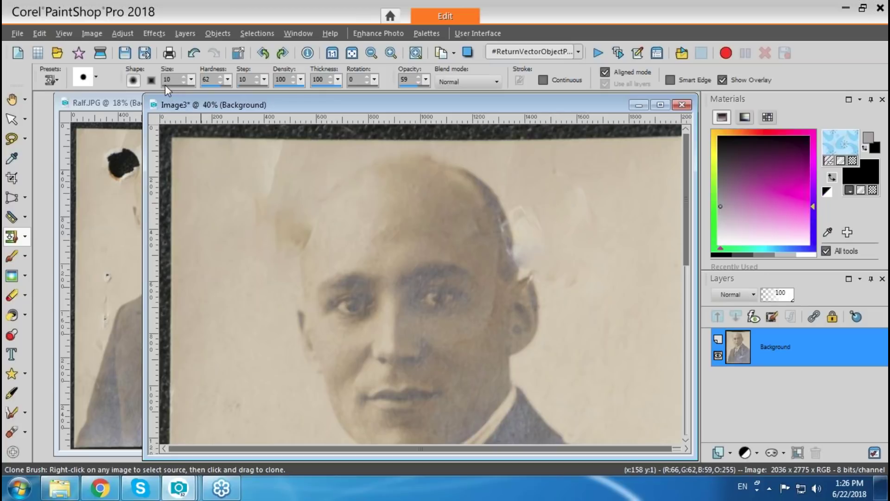
left_click(168, 80)
type("500")
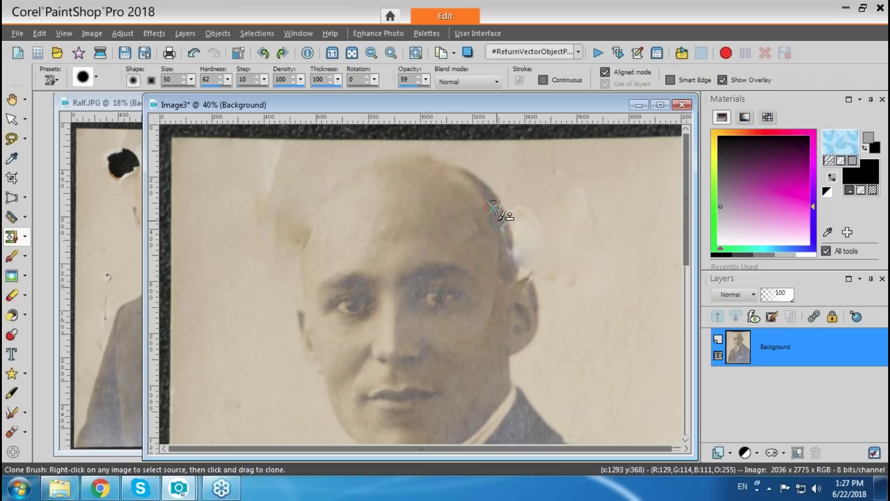
left_click_drag(503, 231, 513, 259)
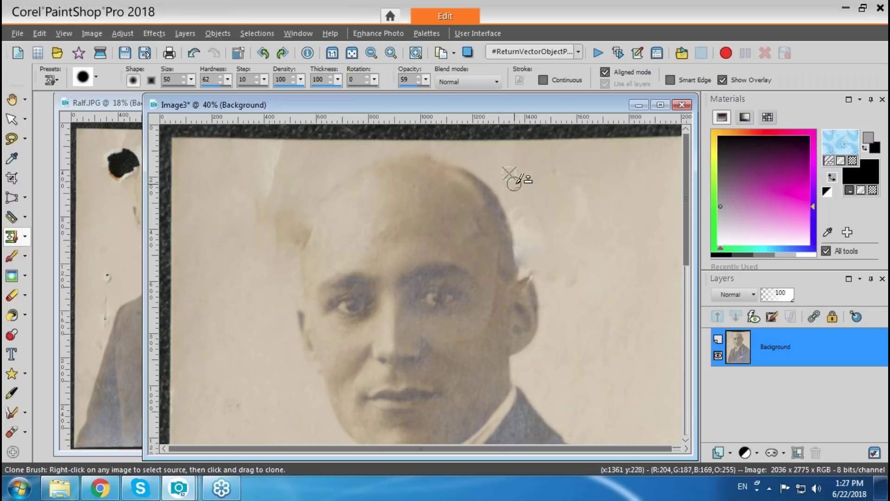
Step: Clone clean background over the pale patch right of the head and the brown stain left of the head
left_click(545, 229)
mouse_move(570, 188)
left_mouse_down()
mouse_move(585, 219)
mouse_move(562, 245)
mouse_move(579, 272)
mouse_move(575, 279)
mouse_move(550, 266)
mouse_move(549, 281)
mouse_move(534, 262)
mouse_move(530, 271)
mouse_move(554, 258)
mouse_move(533, 246)
left_mouse_up()
mouse_move(275, 242)
left_mouse_down()
mouse_move(327, 220)
mouse_move(331, 208)
mouse_move(317, 222)
mouse_move(317, 214)
mouse_move(308, 257)
mouse_move(311, 227)
mouse_move(308, 265)
mouse_move(346, 202)
mouse_move(311, 211)
mouse_move(288, 200)
mouse_move(267, 218)
mouse_move(251, 239)
mouse_move(261, 241)
mouse_move(275, 222)
mouse_move(277, 250)
mouse_move(282, 226)
mouse_move(290, 233)
mouse_move(291, 262)
mouse_move(299, 206)
mouse_move(291, 240)
mouse_move(282, 211)
mouse_move(256, 200)
mouse_move(255, 237)
mouse_move(289, 203)
mouse_move(287, 232)
mouse_move(311, 193)
mouse_move(294, 240)
left_mouse_up()
right_click(261, 242)
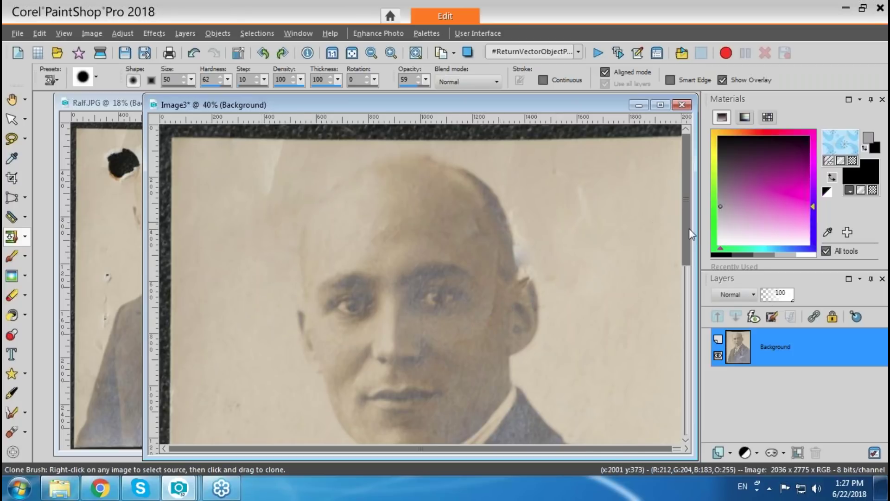
Step: Clone clean background over the blemishes in the backdrop beside and above the shoulder on the left of the photo
left_click_drag(687, 232, 687, 366)
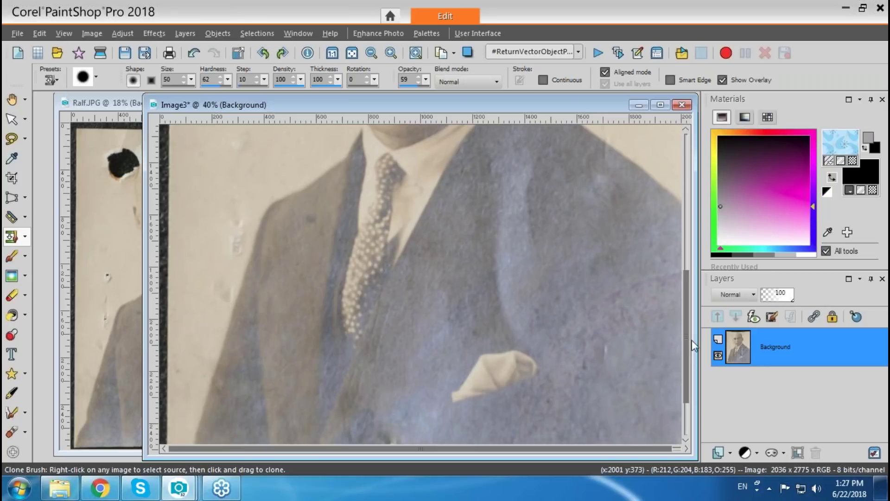
scroll(691, 350, "up", 1)
right_click(220, 323)
mouse_move(238, 310)
left_mouse_down()
mouse_move(232, 369)
mouse_move(222, 378)
left_mouse_up()
left_click_drag(254, 230, 236, 244)
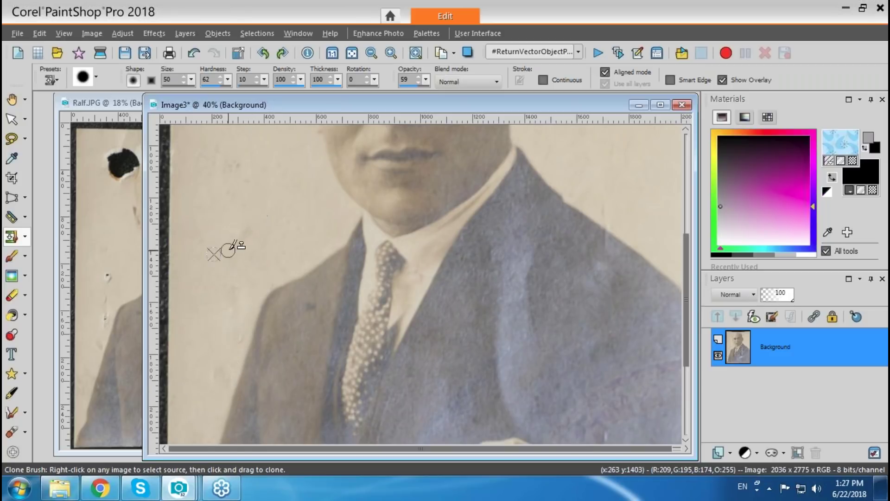
left_click_drag(235, 174, 247, 161)
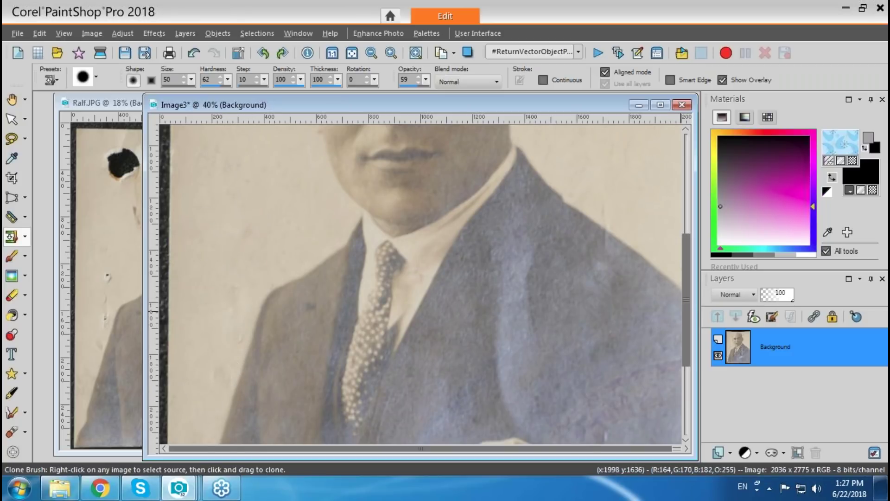
Step: Clone clean fabric over the remaining blemish on the lower jacket and place the repaired image beside the damaged original
left_click_drag(687, 318, 687, 385)
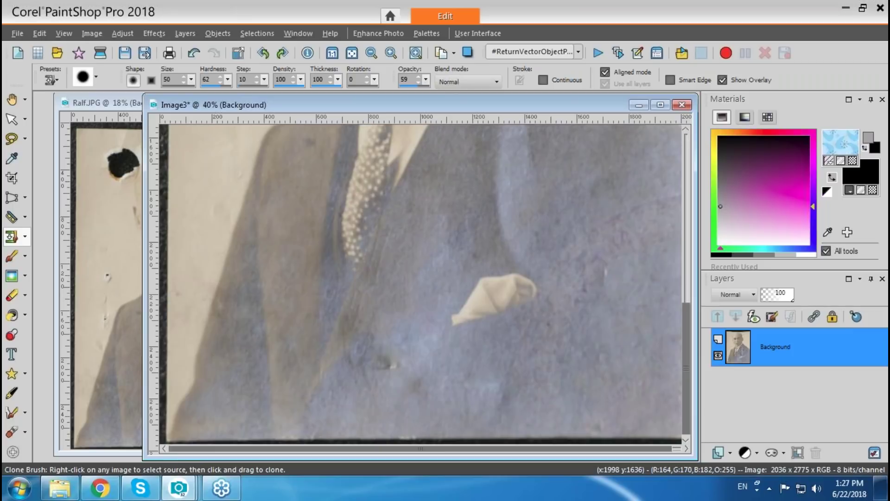
mouse_move(394, 366)
left_mouse_down()
mouse_move(392, 374)
mouse_move(388, 361)
left_mouse_up()
scroll(691, 347, "down", 2)
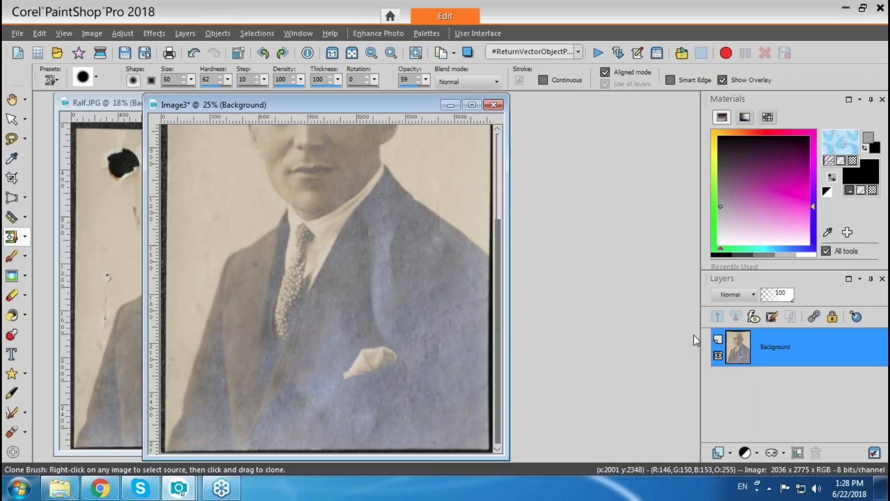
scroll(694, 335, "down", 1)
left_click_drag(299, 104, 507, 108)
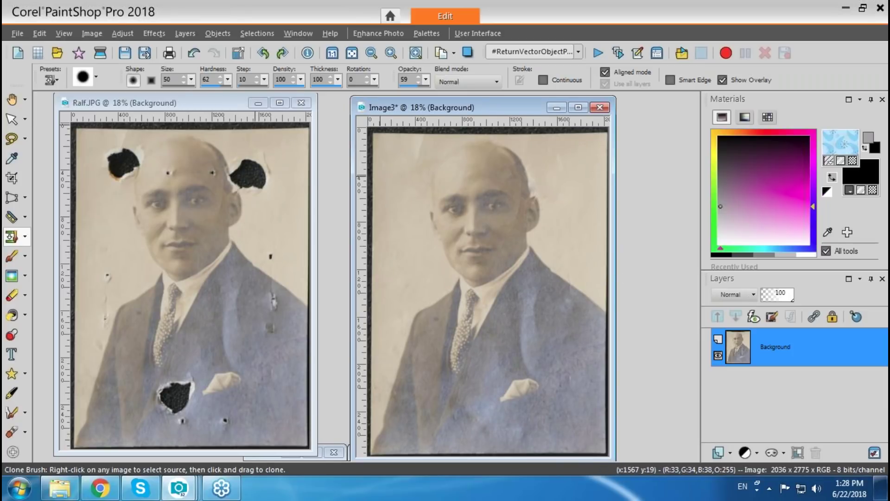
Step: Add a Levels adjustment layer to the repaired portrait with RGB input levels 101, 166 and 233
left_click(122, 34)
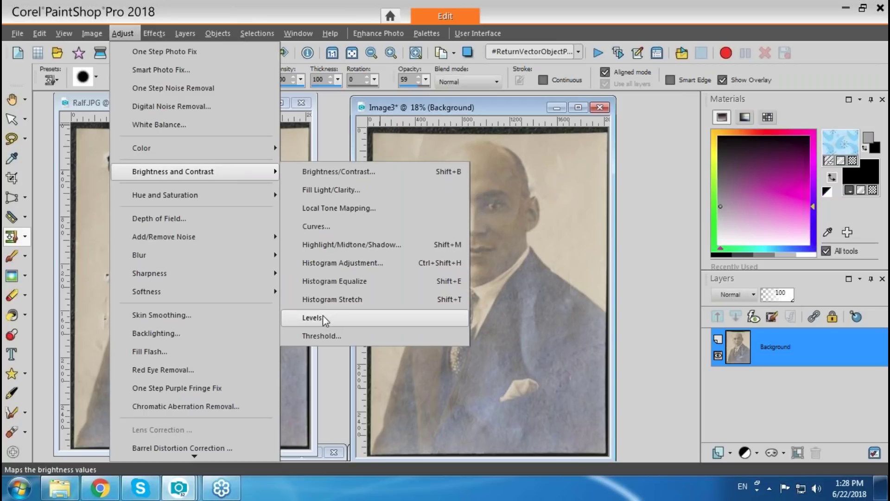
left_click(640, 221)
left_click(185, 33)
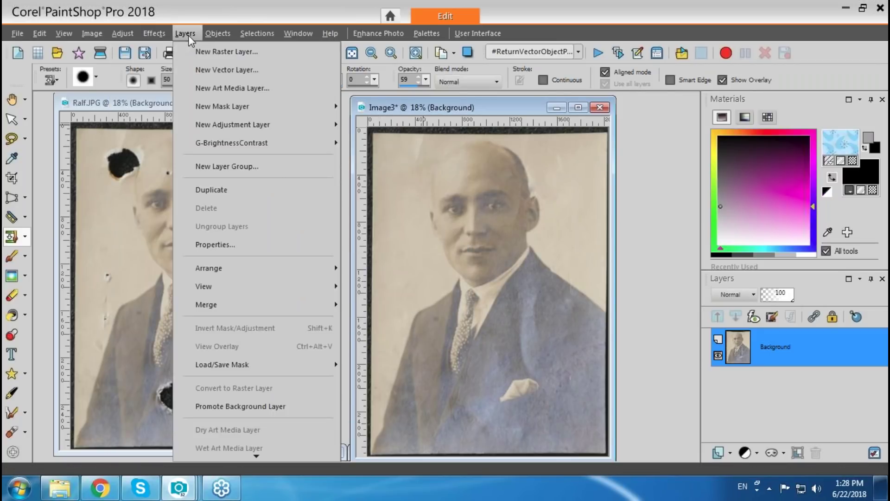
mouse_move(206, 129)
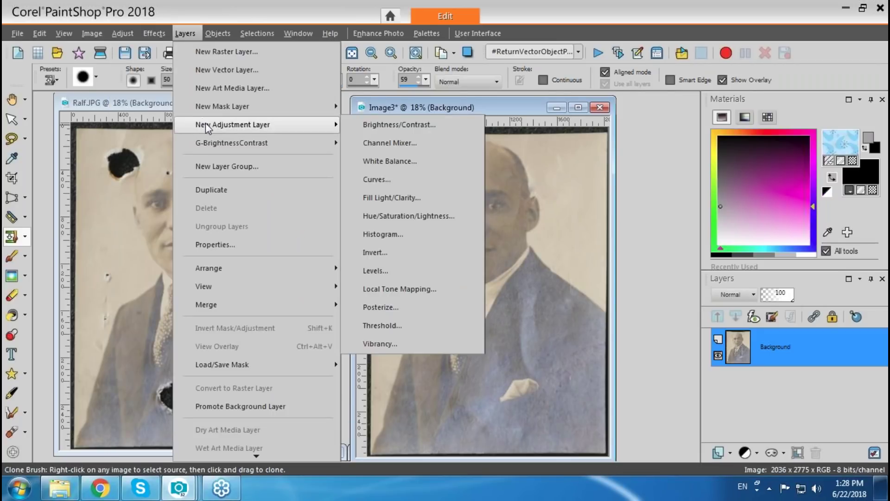
left_click(374, 271)
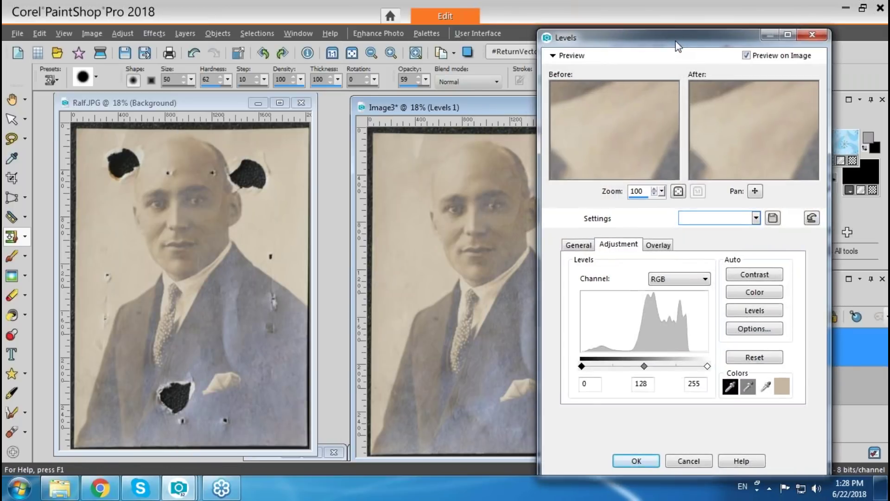
left_click_drag(677, 45, 724, 43)
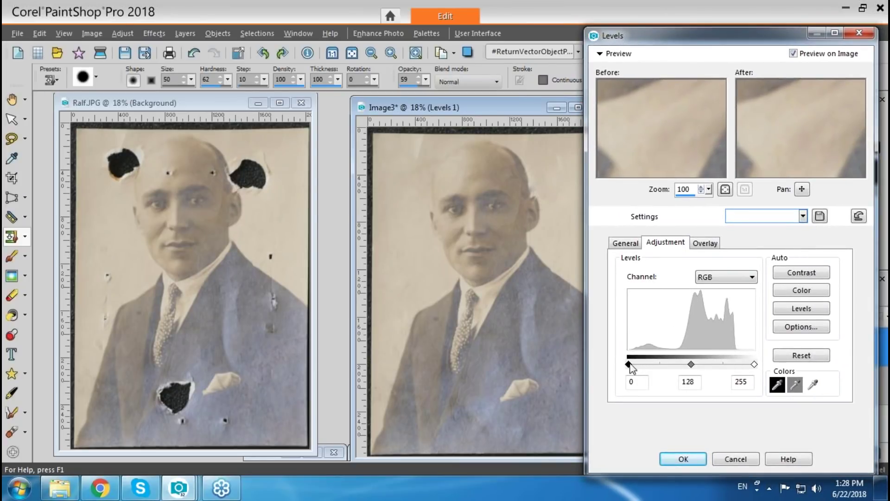
left_click_drag(631, 367, 678, 365)
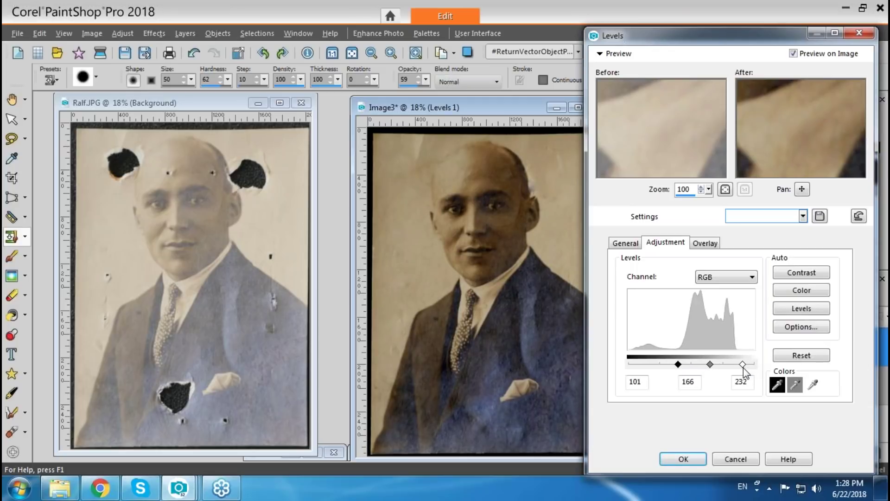
left_click_drag(743, 367, 742, 367)
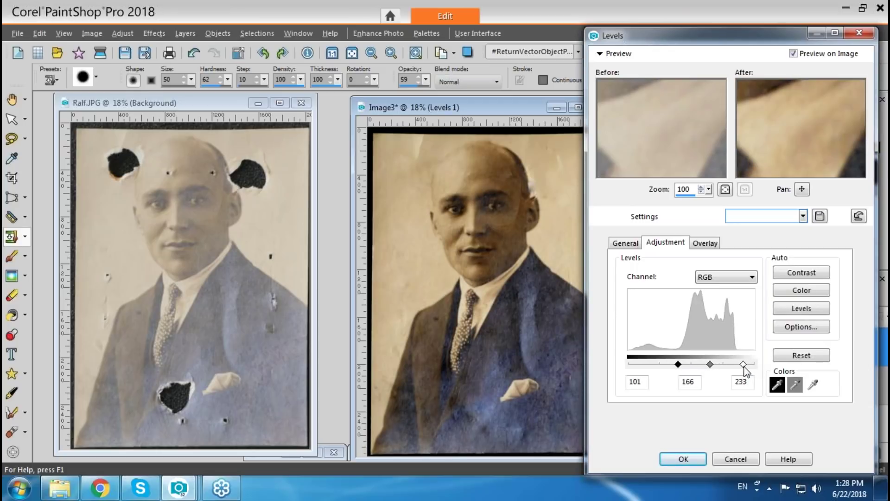
left_click(688, 460)
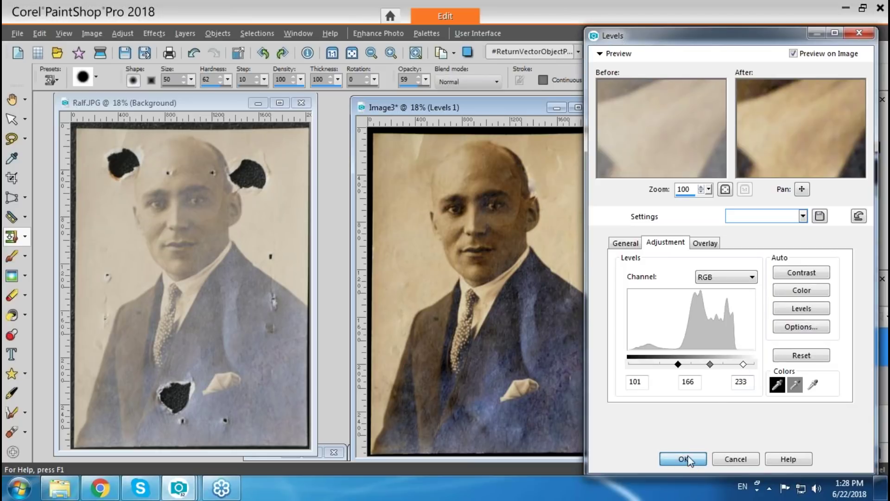
left_click_drag(513, 105, 496, 108)
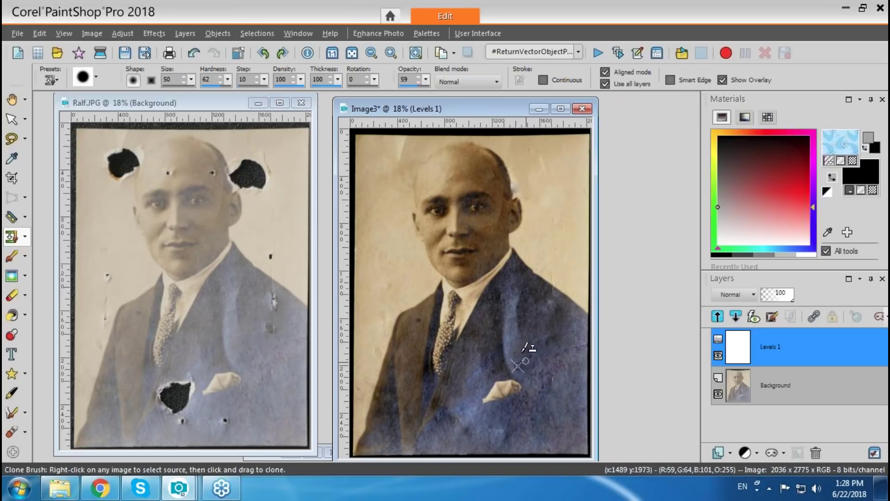
Step: Remove the color cast from the Background layer by applying Colorize with saturation 0
left_click(125, 33)
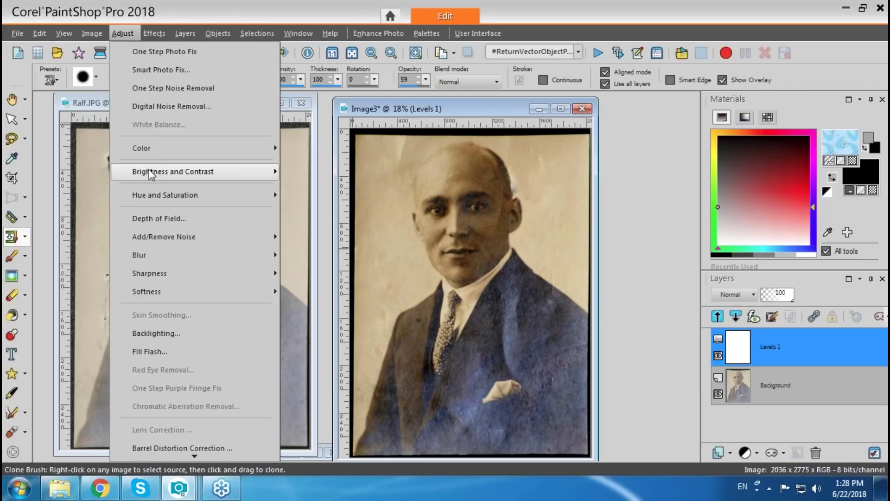
mouse_move(195, 175)
left_click(769, 393)
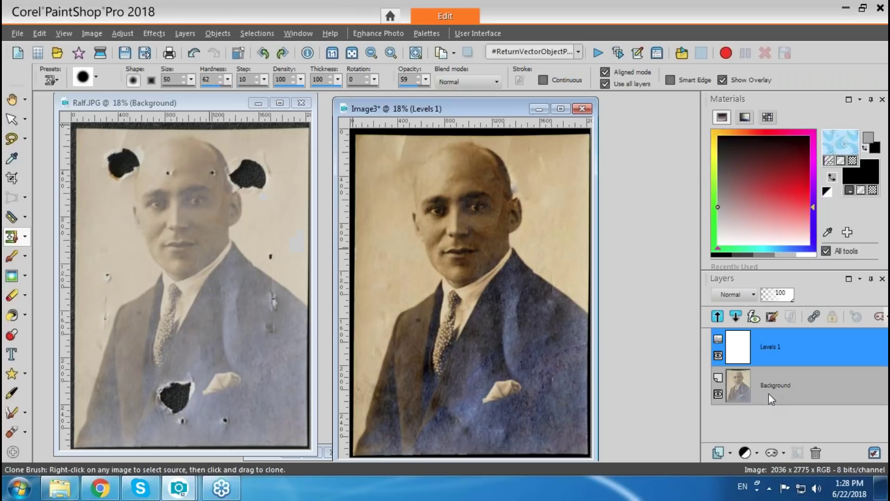
left_click(769, 393)
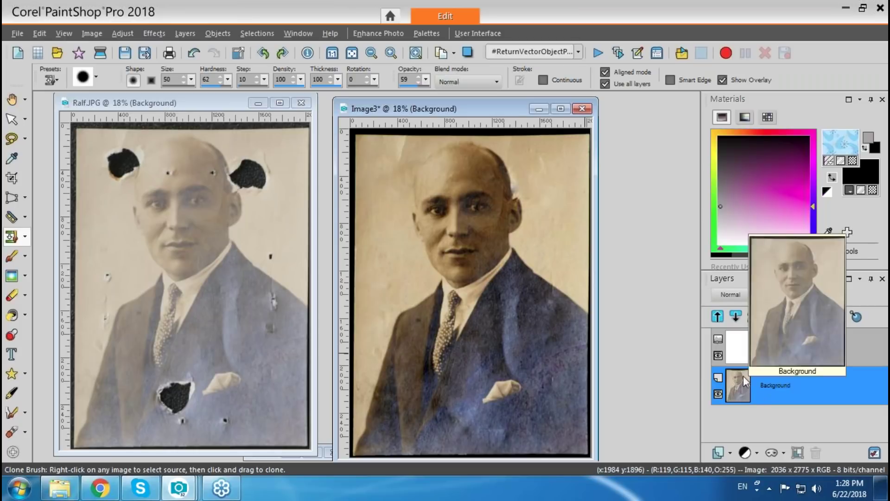
left_click(123, 34)
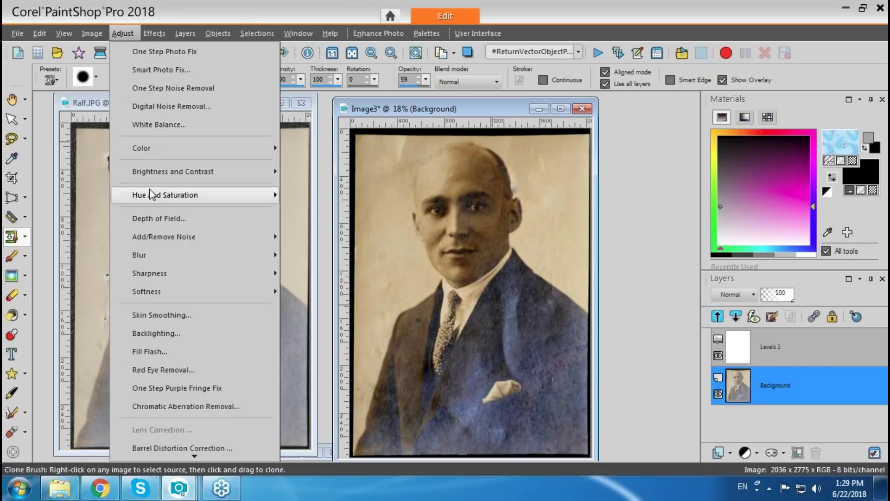
mouse_move(150, 195)
left_click(313, 196)
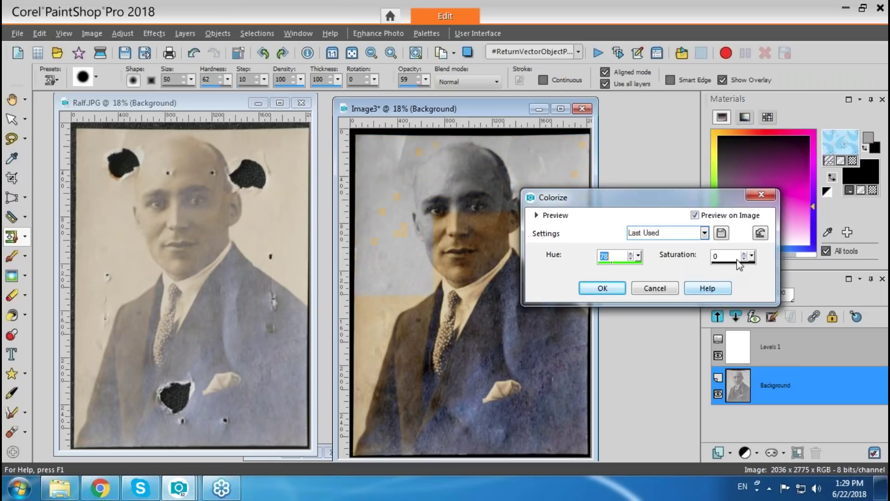
left_click(603, 290)
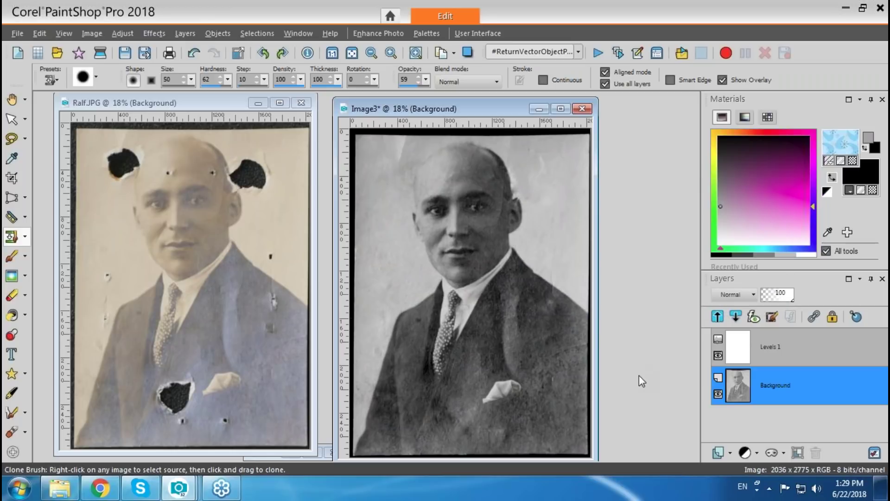
Step: Readjust the Levels 1 adjustment layer to input levels 108, 162 and 211
left_click(739, 346)
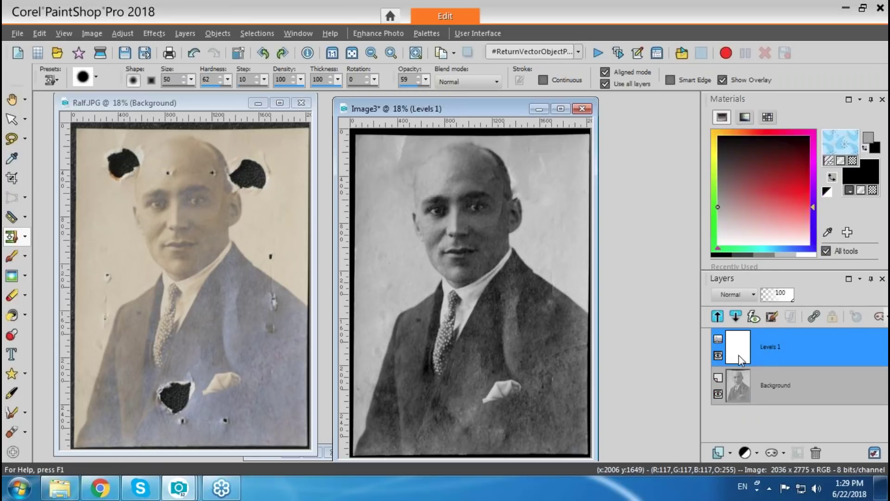
double_click(739, 355)
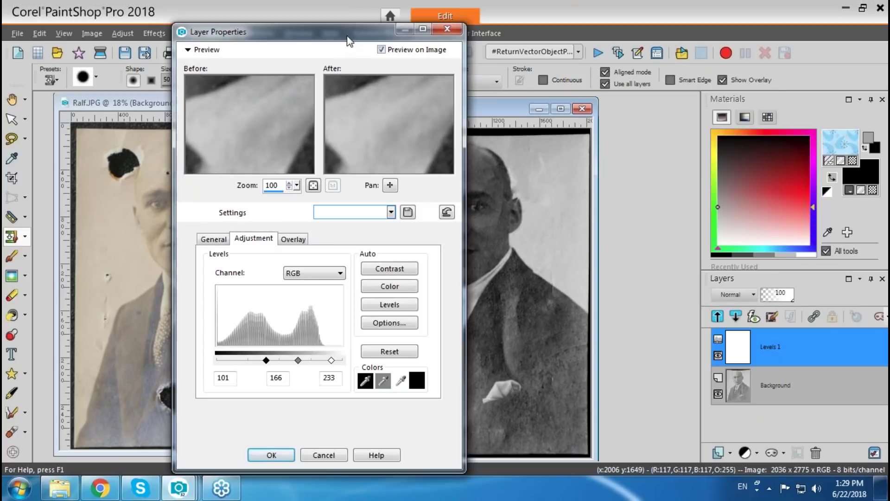
left_click_drag(349, 42, 236, 39)
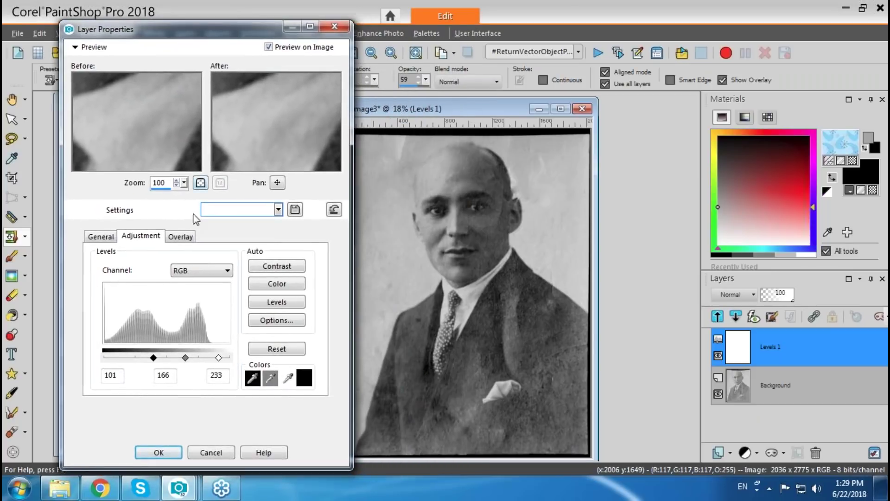
left_click_drag(150, 359, 129, 361)
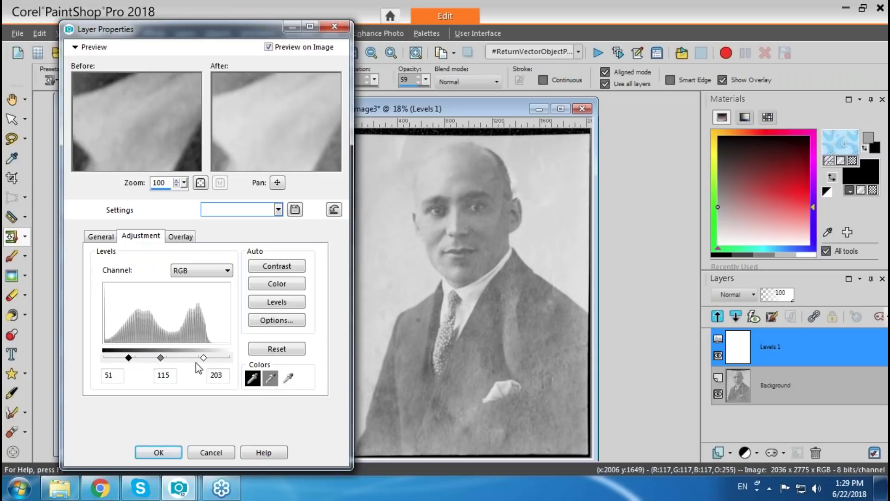
left_click_drag(130, 359, 159, 363)
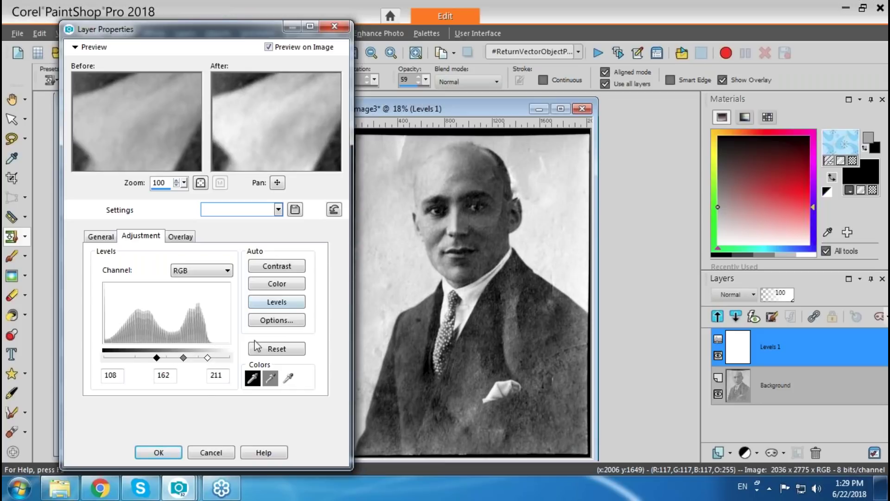
left_click(163, 454)
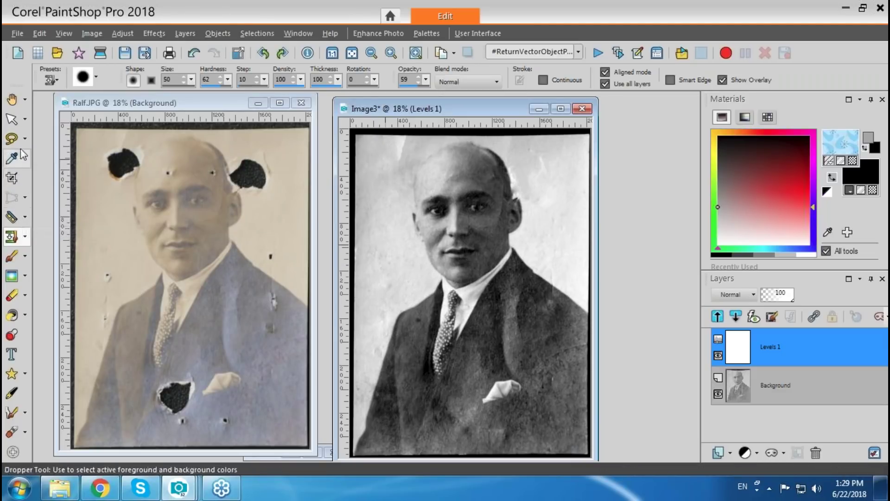
Step: Select the photo area just inside its edges with a rectangular selection and invert it to select the border
left_click(25, 137)
left_click(69, 140)
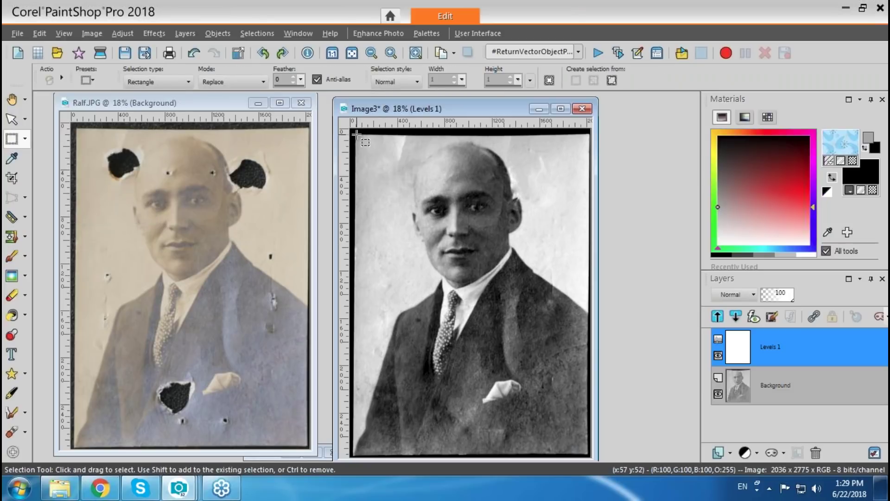
left_click_drag(355, 135, 584, 452)
key("shift")
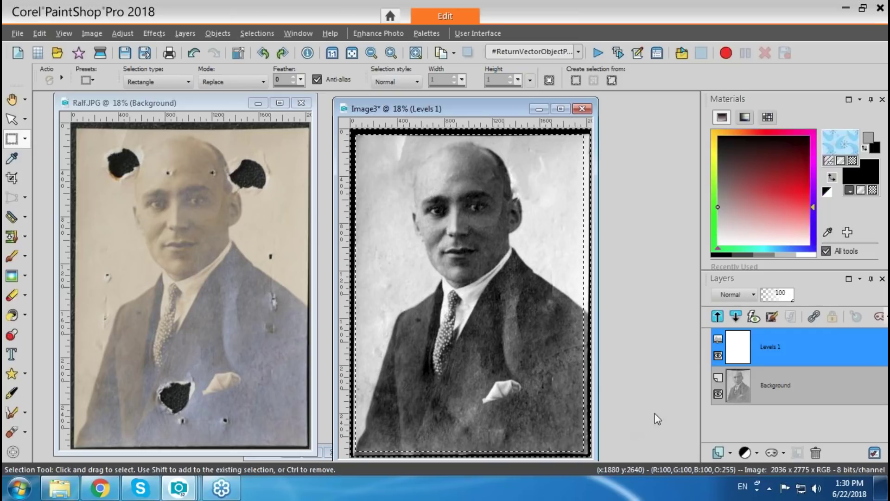
Step: Add a new raster layer above Levels 1, flood fill the border selection with black and deselect it
mouse_move(759, 386)
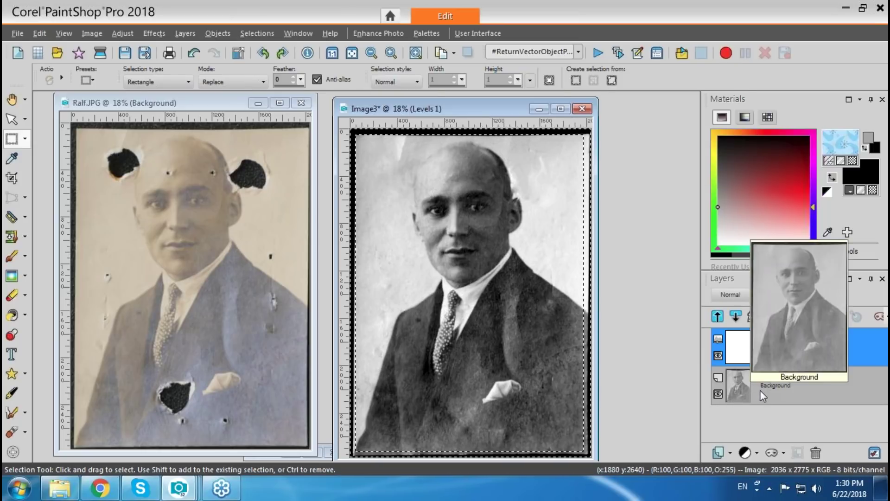
left_click(729, 453)
left_click(740, 344)
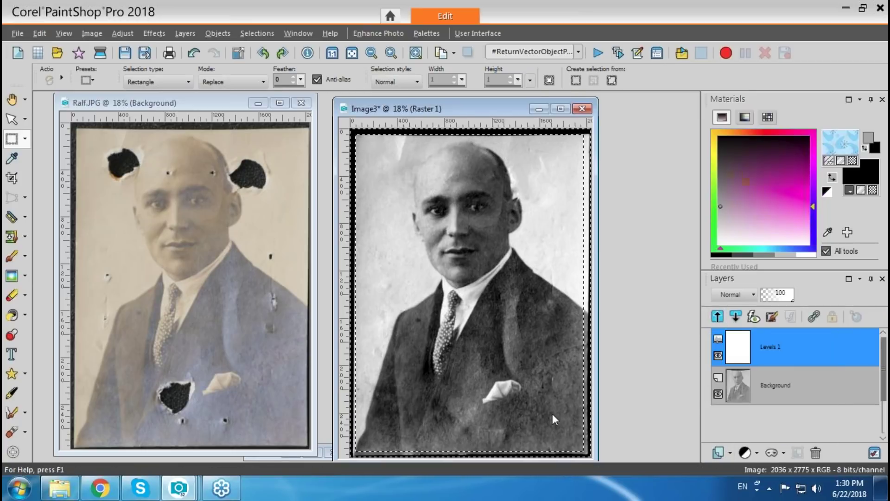
left_click(379, 373)
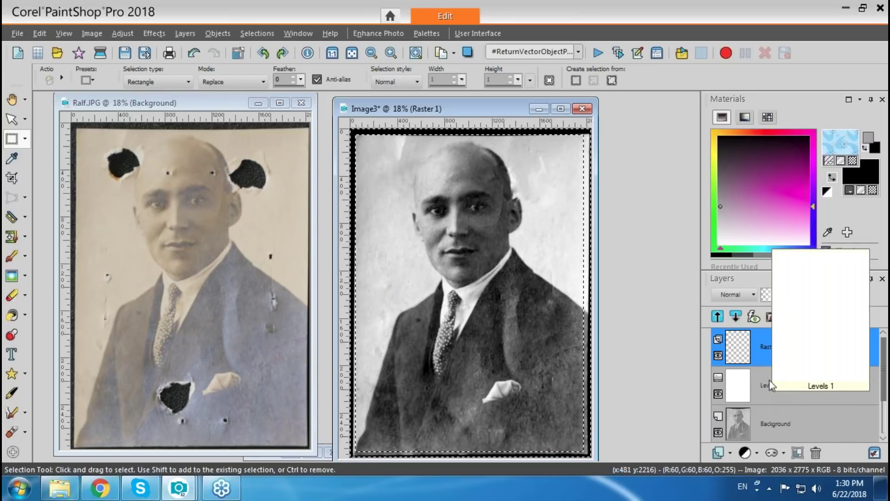
left_click(12, 315)
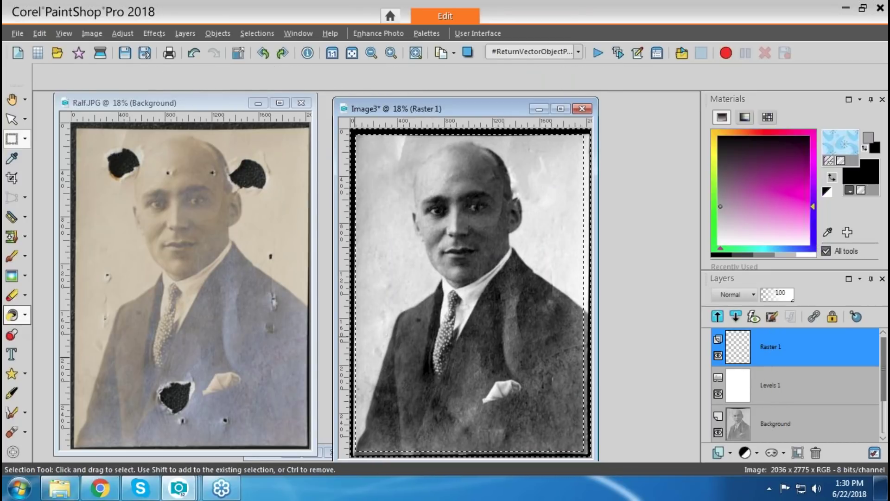
left_click(353, 248)
key("ctrl+d")
left_click_drag(509, 109, 548, 111)
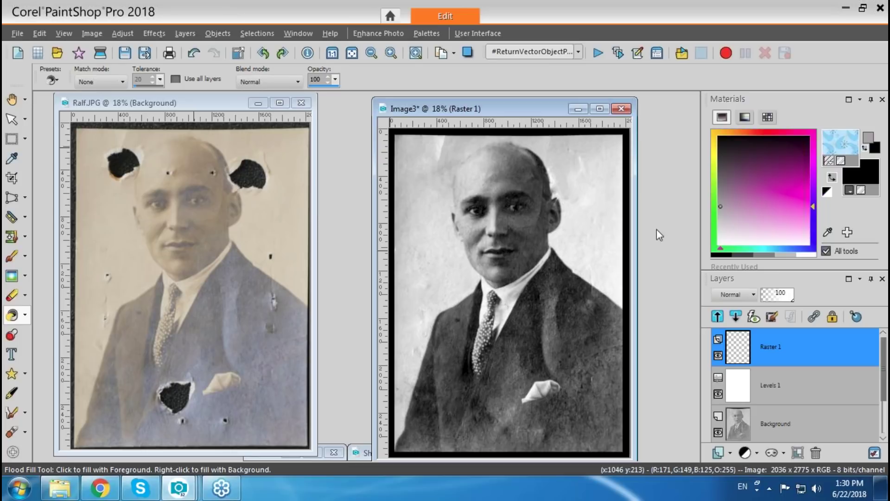
Step: Close both images of the man and bring up the woman's portrait with a duplicate to work on
left_click(622, 109)
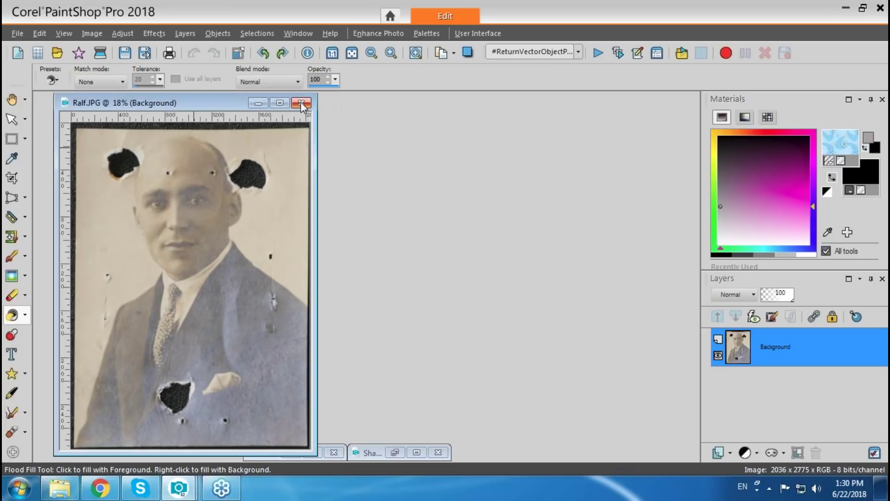
left_click(300, 102)
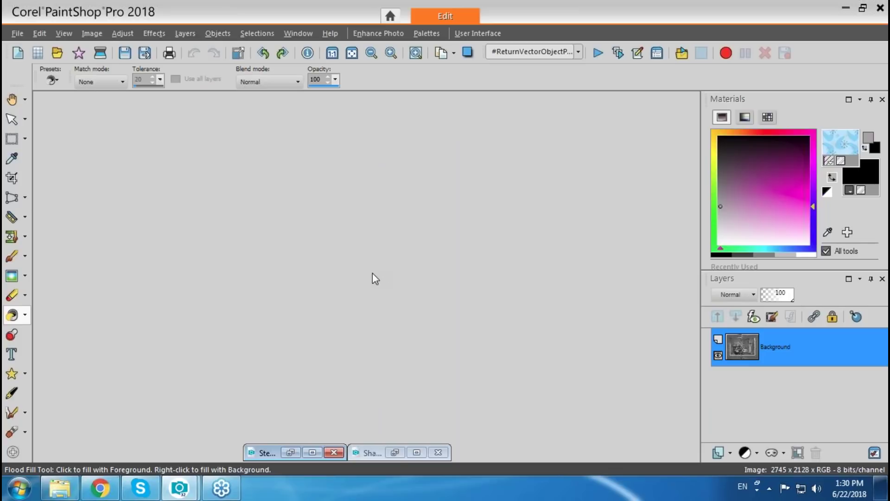
left_click(395, 452)
left_click_drag(258, 143, 220, 110)
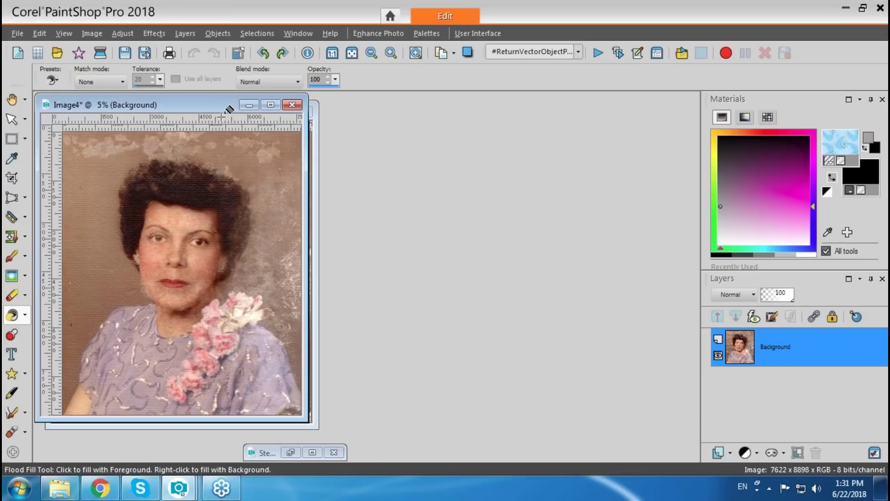
left_click_drag(213, 104, 494, 110)
Step: Examine the damaged backdrop, hair and face of the woman's portrait at close range
scroll(503, 160, "up", 4)
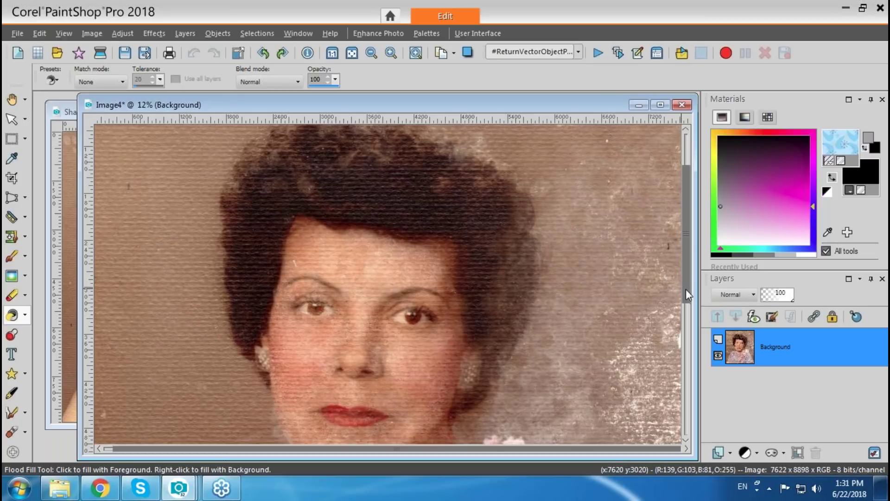
left_click_drag(686, 288, 691, 313)
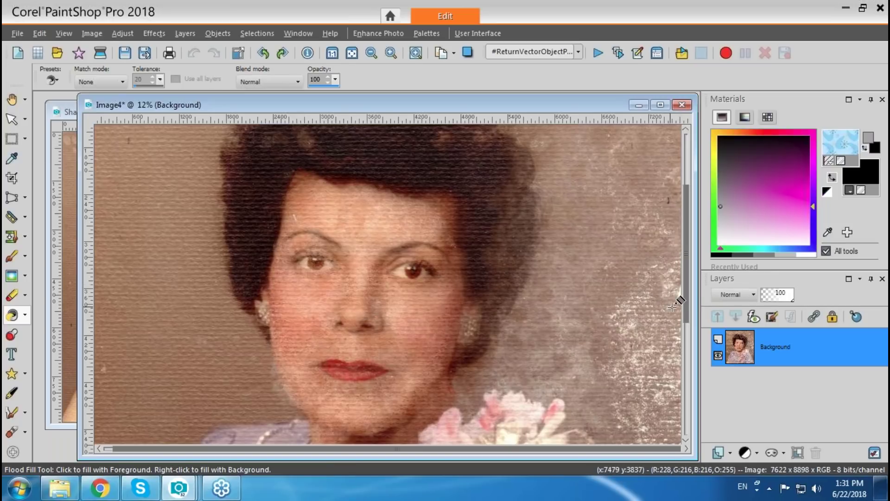
left_click_drag(688, 308, 692, 250)
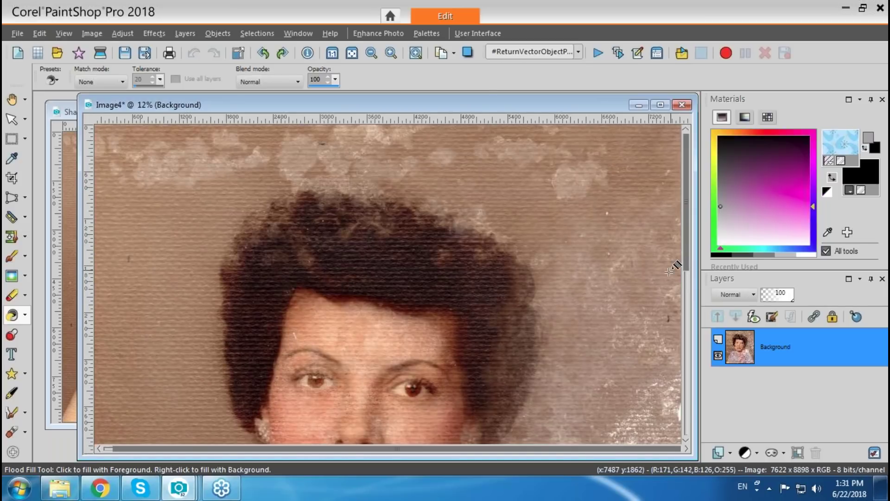
scroll(138, 320, "up", 1)
scroll(138, 320, "up", 2)
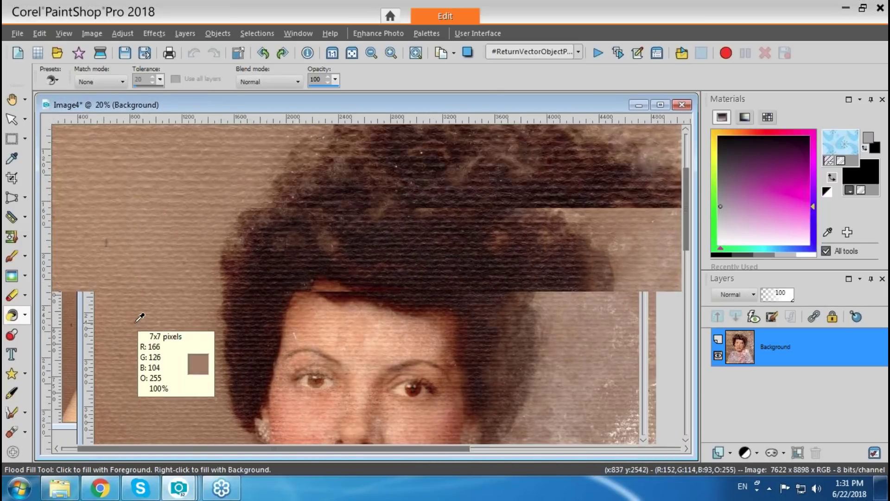
left_click_drag(684, 229, 688, 186)
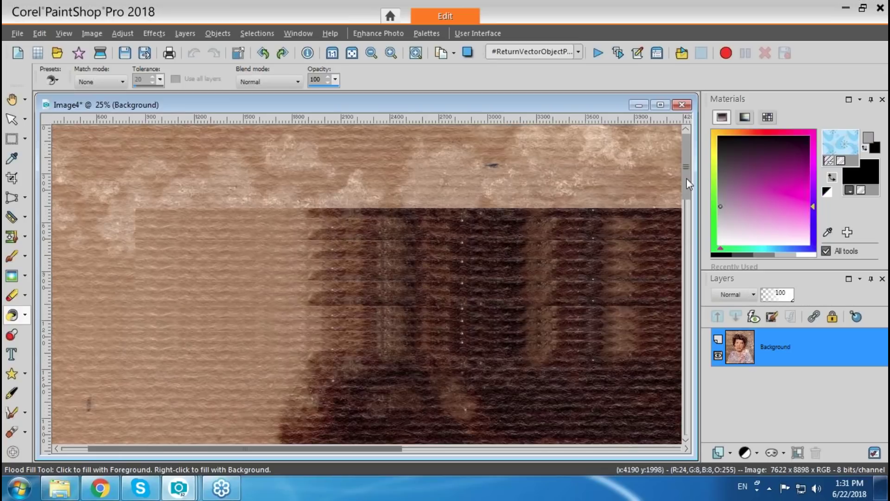
Step: Use the Clone Brush to cover the pale stains in the backdrop's upper-left area with clean texture sampled just below them
left_click(11, 237)
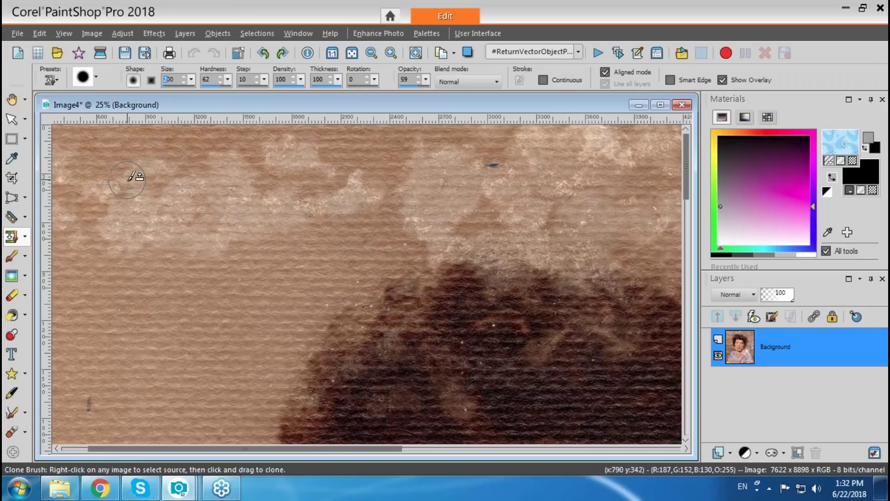
right_click(126, 313)
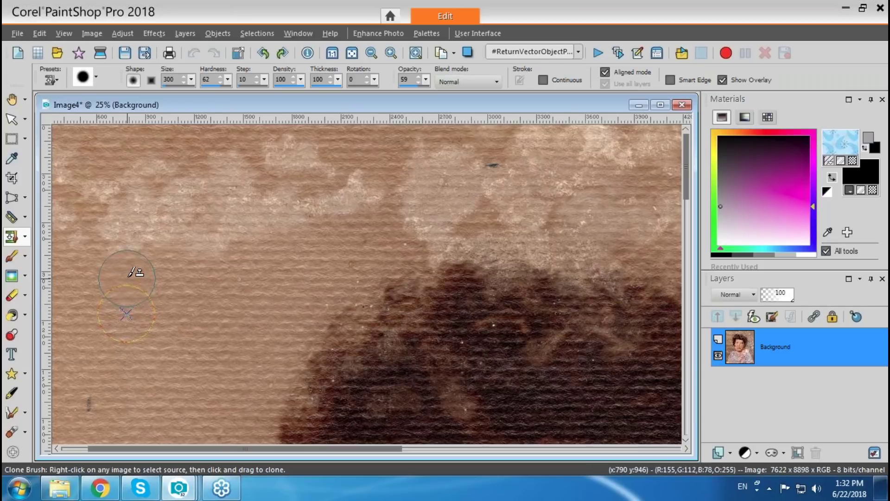
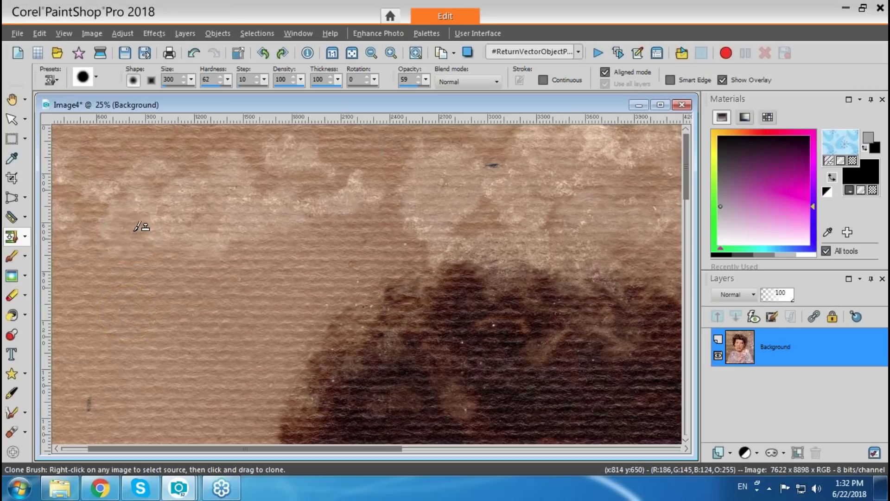
mouse_move(100, 234)
left_mouse_down()
mouse_move(110, 203)
mouse_move(178, 245)
mouse_move(233, 221)
mouse_move(231, 207)
mouse_move(171, 201)
mouse_move(163, 216)
mouse_move(173, 244)
mouse_move(206, 209)
mouse_move(213, 249)
mouse_move(230, 214)
mouse_move(190, 230)
mouse_move(188, 197)
mouse_move(173, 193)
mouse_move(163, 219)
mouse_move(150, 178)
mouse_move(134, 202)
mouse_move(127, 304)
mouse_move(112, 250)
mouse_move(97, 261)
mouse_move(106, 372)
mouse_move(91, 407)
mouse_move(96, 184)
mouse_move(77, 233)
mouse_move(74, 169)
mouse_move(75, 192)
mouse_move(104, 169)
mouse_move(153, 179)
mouse_move(148, 166)
mouse_move(160, 170)
mouse_move(165, 153)
mouse_move(168, 168)
mouse_move(225, 168)
mouse_move(214, 184)
mouse_move(229, 164)
mouse_move(191, 249)
mouse_move(184, 299)
mouse_move(165, 308)
mouse_move(310, 204)
mouse_move(233, 165)
mouse_move(207, 165)
mouse_move(266, 155)
mouse_move(308, 199)
mouse_move(334, 206)
mouse_move(348, 184)
mouse_move(293, 144)
mouse_move(310, 161)
mouse_move(304, 171)
mouse_move(370, 184)
mouse_move(318, 185)
mouse_move(354, 184)
mouse_move(397, 163)
left_mouse_up()
Step: Clone clean backdrop texture from the far left over the pale stains and dark blue mark above the hair's left side
left_click_drag(327, 450, 419, 452)
left_click(416, 280)
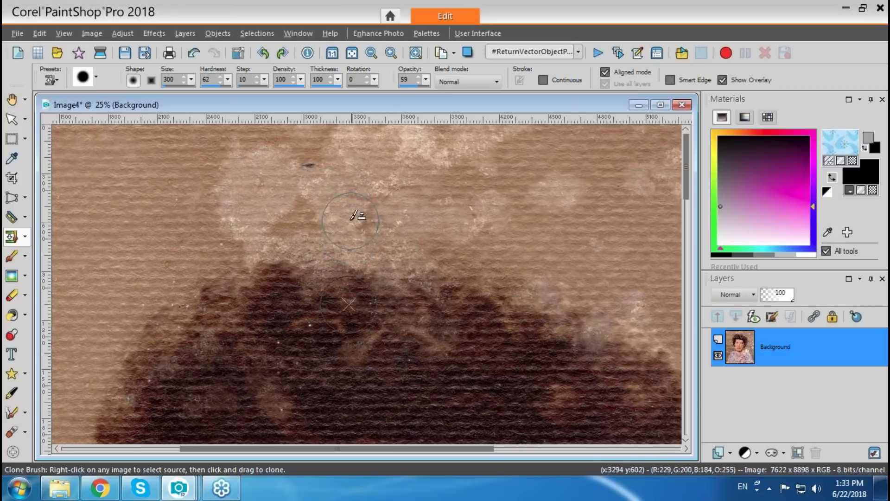
right_click(95, 195)
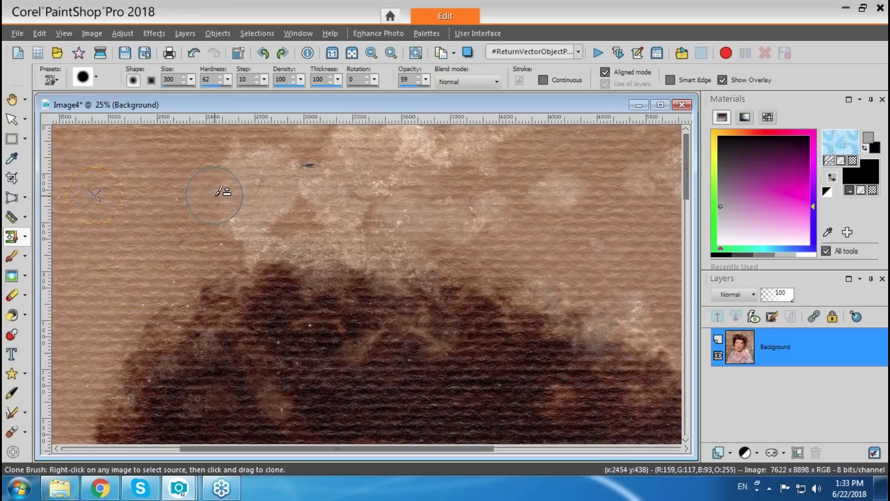
left_click_drag(220, 192, 244, 189)
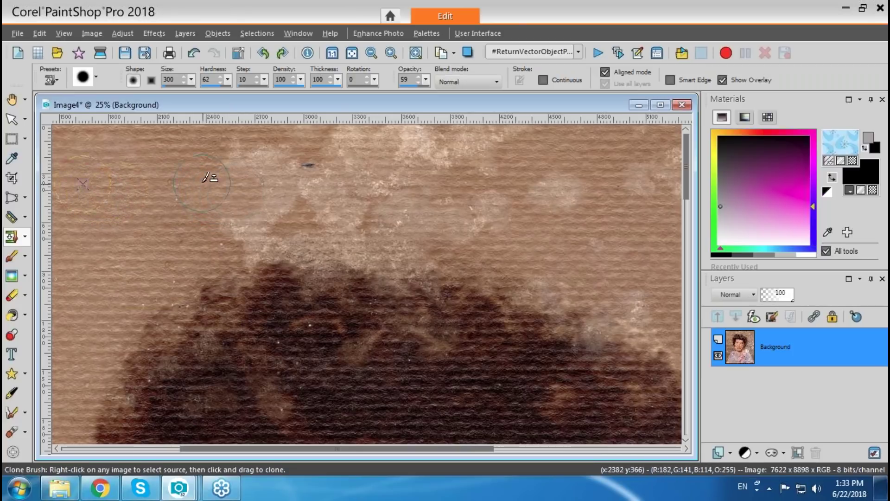
mouse_move(232, 157)
left_mouse_down()
mouse_move(244, 176)
mouse_move(233, 210)
mouse_move(248, 204)
mouse_move(255, 213)
mouse_move(237, 234)
mouse_move(255, 234)
left_mouse_up()
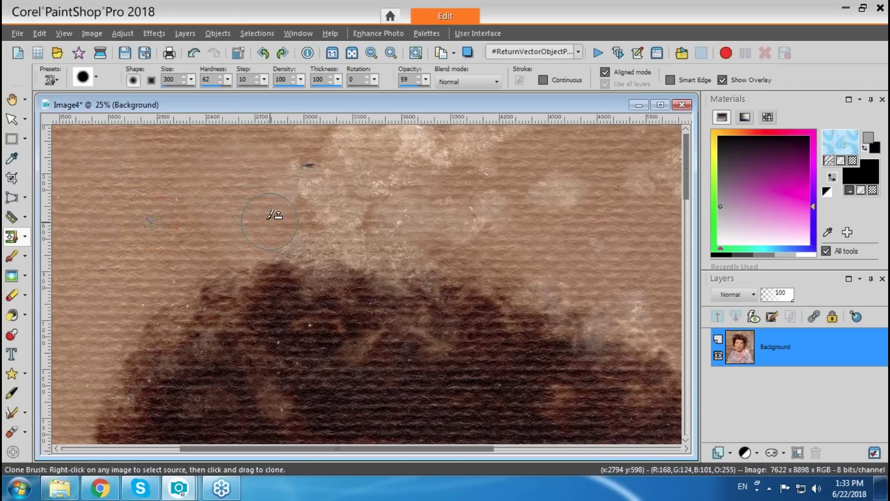
mouse_move(270, 183)
left_mouse_down()
mouse_move(332, 147)
mouse_move(292, 146)
left_mouse_up()
mouse_move(323, 183)
left_mouse_down()
mouse_move(333, 208)
mouse_move(287, 225)
mouse_move(316, 222)
mouse_move(310, 231)
mouse_move(330, 231)
mouse_move(376, 171)
mouse_move(377, 144)
left_mouse_up()
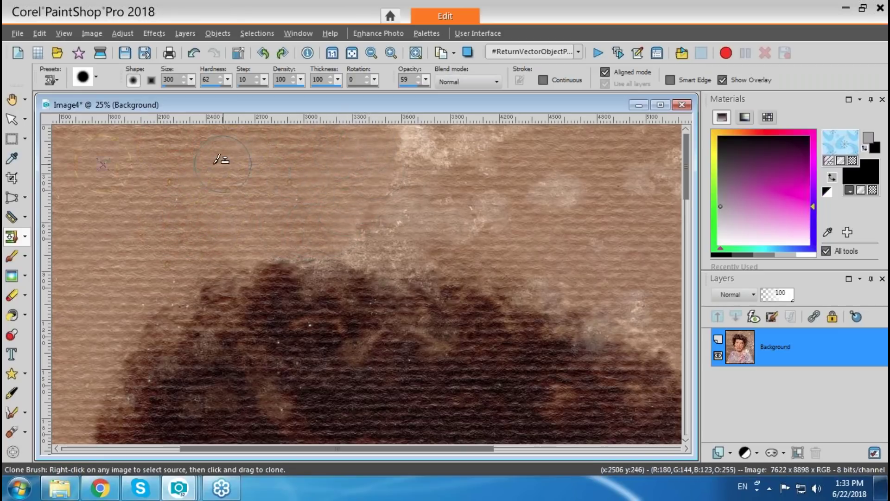
right_click(176, 203)
mouse_move(297, 201)
left_mouse_down()
mouse_move(297, 144)
mouse_move(271, 197)
mouse_move(301, 234)
left_mouse_up()
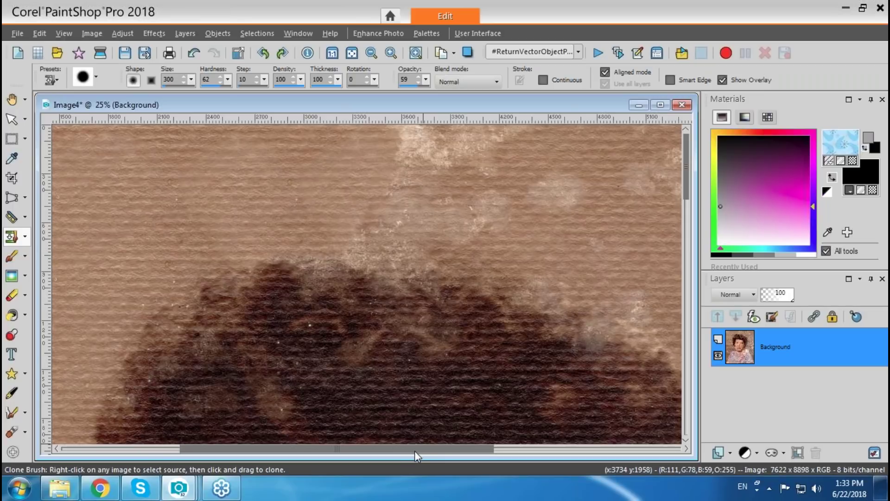
Step: Sample clean backdrop left of the hair and blend the cloned area above the hair's left side with it
scroll(397, 419, "down", 2)
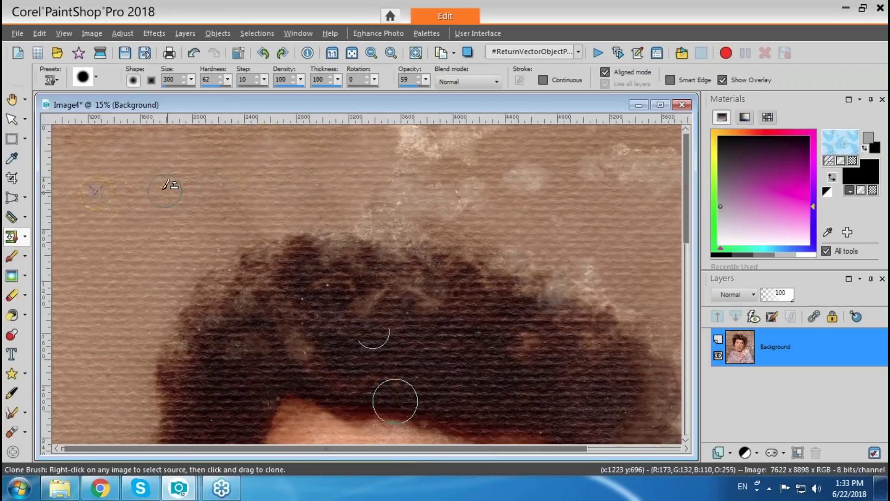
scroll(185, 195, "down", 1)
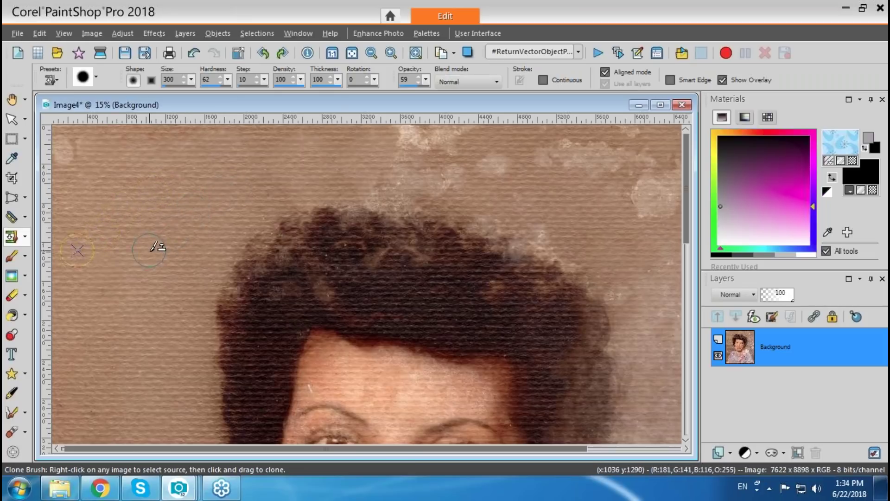
right_click(161, 202)
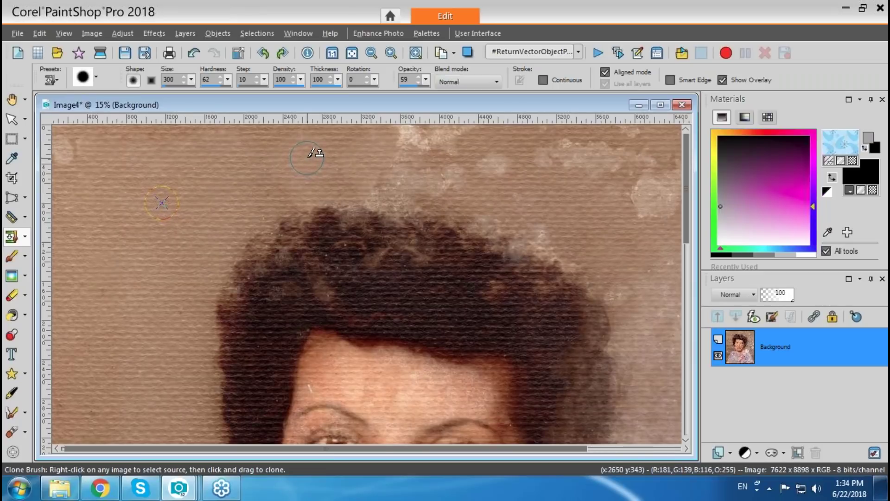
mouse_move(319, 154)
left_mouse_down()
mouse_move(293, 157)
mouse_move(307, 157)
mouse_move(313, 140)
mouse_move(344, 138)
left_mouse_up()
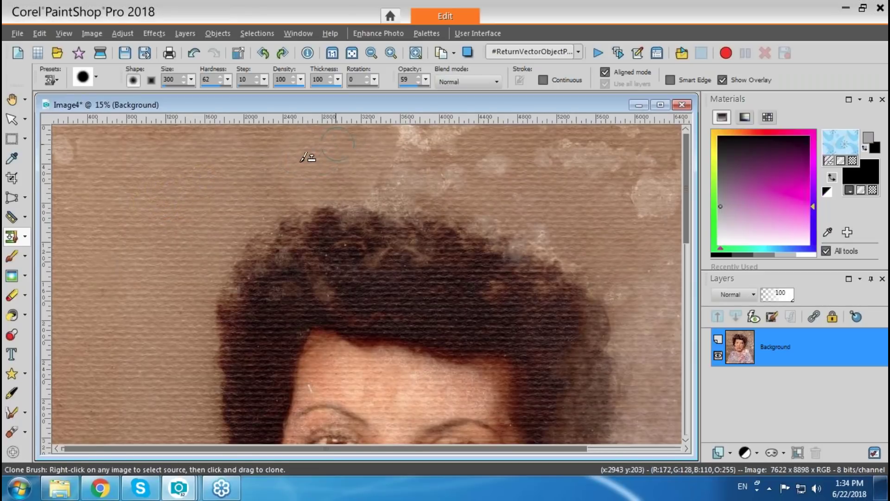
mouse_move(291, 176)
left_mouse_down()
mouse_move(254, 152)
mouse_move(280, 132)
mouse_move(343, 141)
mouse_move(252, 172)
mouse_move(371, 164)
mouse_move(240, 170)
mouse_move(245, 150)
mouse_move(364, 163)
mouse_move(310, 168)
mouse_move(359, 147)
left_mouse_up()
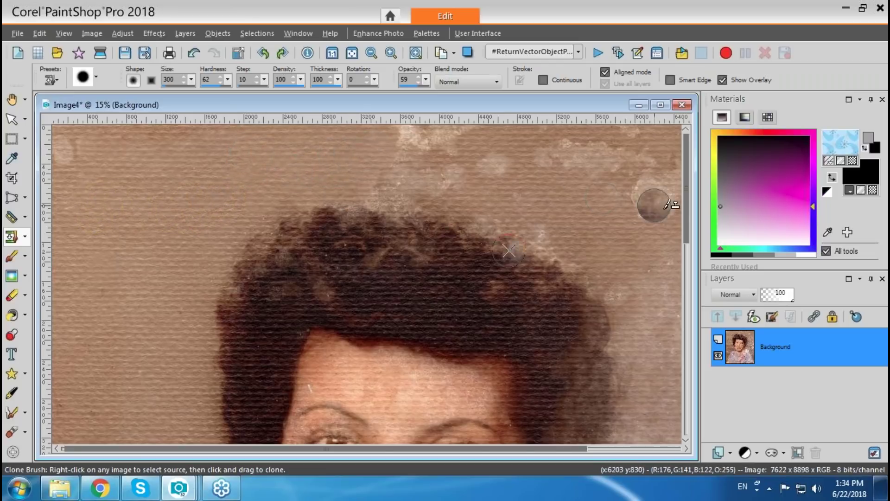
Step: Clone freshly sampled left backdrop over the pale patches above the middle of the hair, down to the hairline
right_click(138, 292)
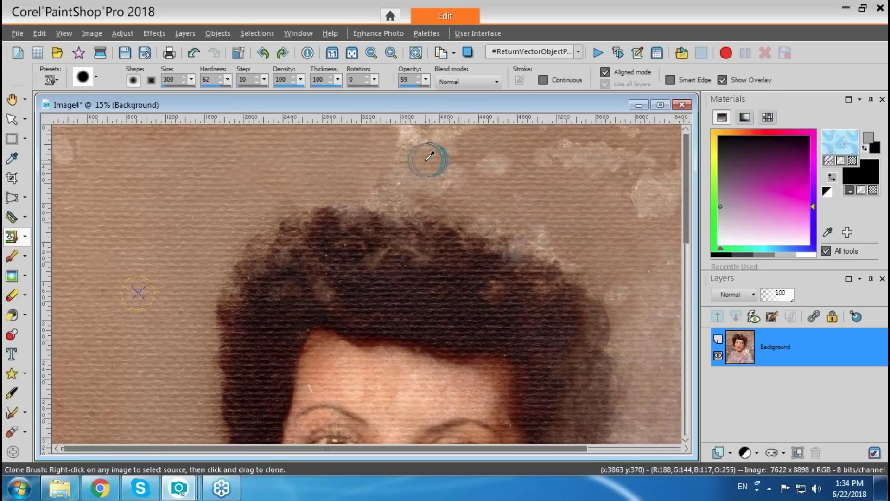
scroll(401, 184, "up", 3)
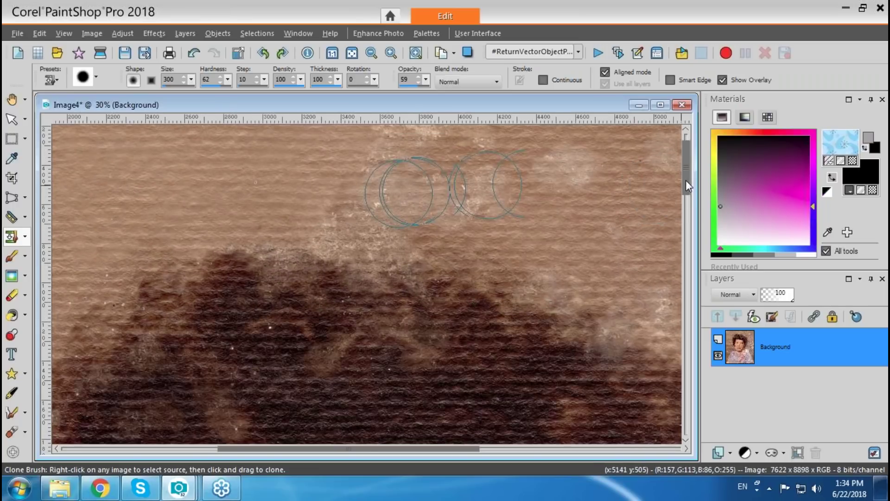
scroll(685, 179, "up", 1)
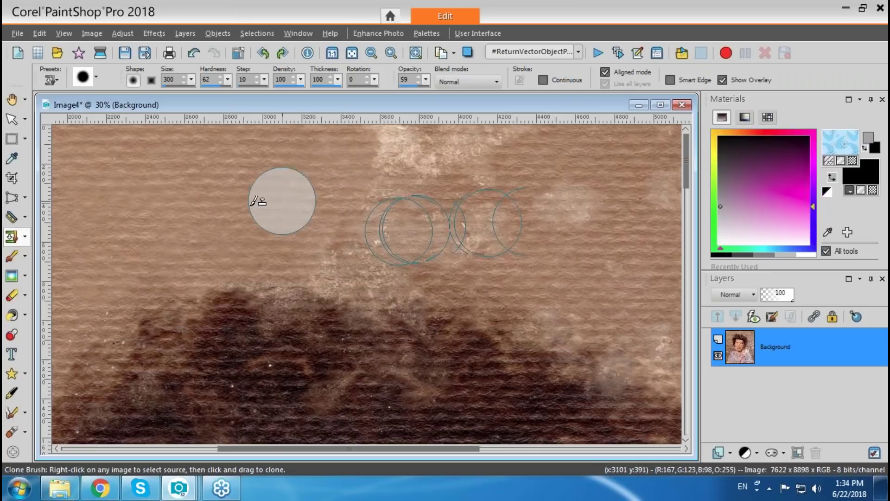
left_click_drag(251, 449, 94, 452)
right_click(238, 302)
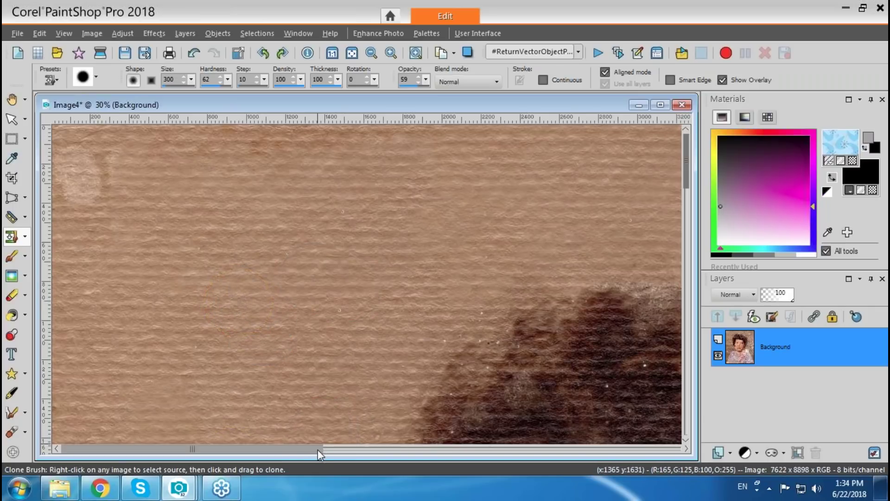
left_click_drag(318, 449, 518, 449)
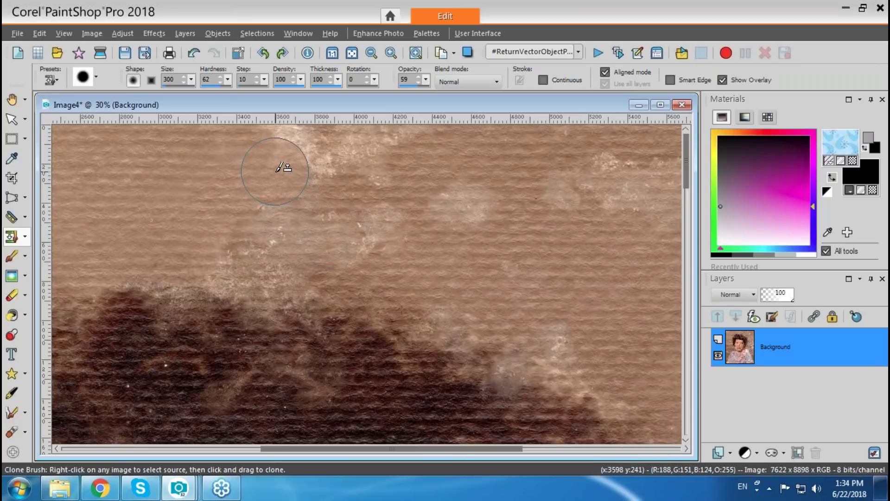
mouse_move(286, 168)
left_mouse_down()
mouse_move(308, 163)
mouse_move(288, 147)
mouse_move(291, 158)
left_mouse_up()
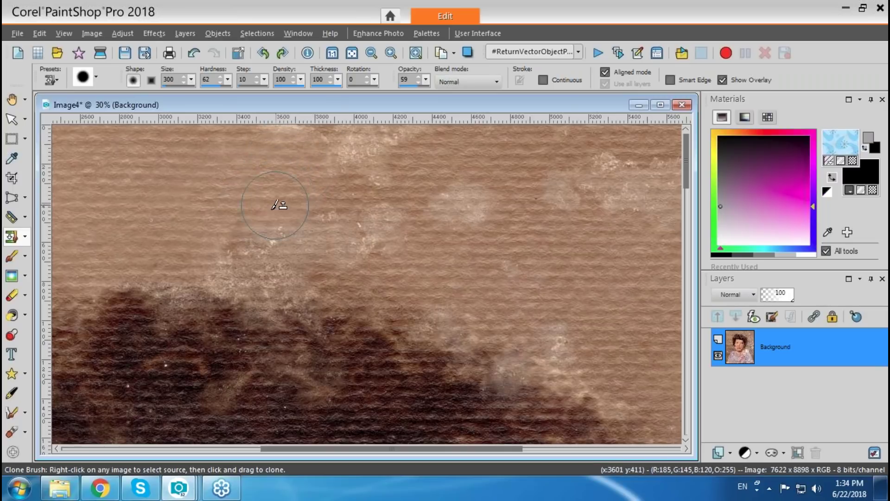
mouse_move(253, 260)
left_mouse_down()
mouse_move(288, 241)
mouse_move(225, 229)
left_mouse_up()
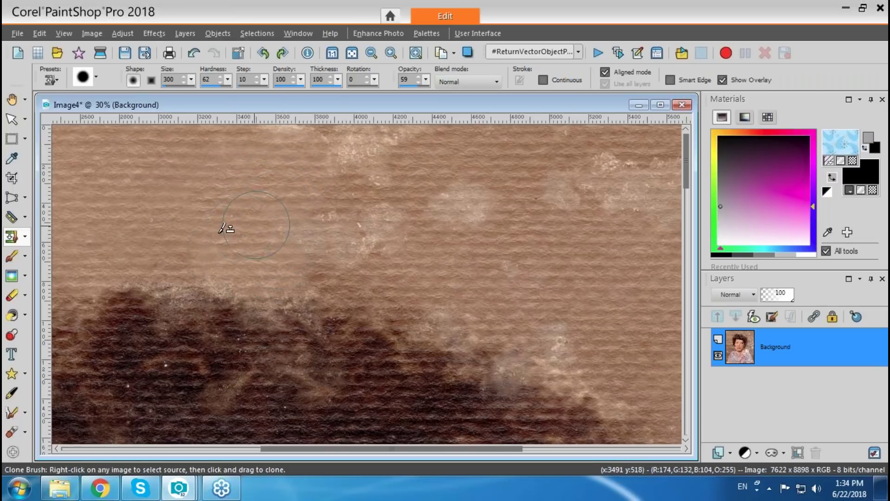
mouse_move(286, 181)
left_mouse_down()
mouse_move(313, 164)
mouse_move(293, 137)
mouse_move(364, 155)
mouse_move(307, 208)
mouse_move(328, 216)
mouse_move(322, 241)
mouse_move(355, 246)
mouse_move(375, 236)
mouse_move(373, 199)
left_mouse_up()
left_click_drag(394, 156, 399, 135)
Step: Clone backdrop texture over the greyish damage beside the left edge of the woman's jaw
left_click_drag(687, 171, 688, 221)
scroll(644, 245, "up", 1)
scroll(647, 247, "down", 4)
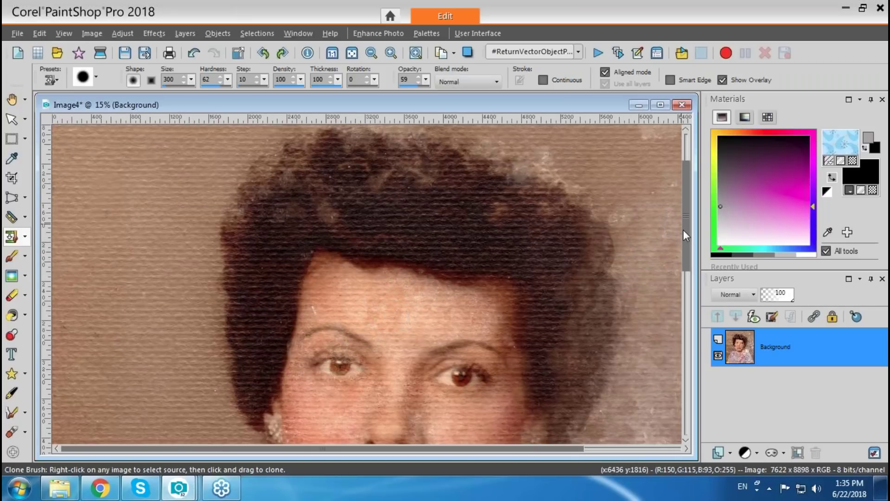
left_click_drag(683, 230, 685, 312)
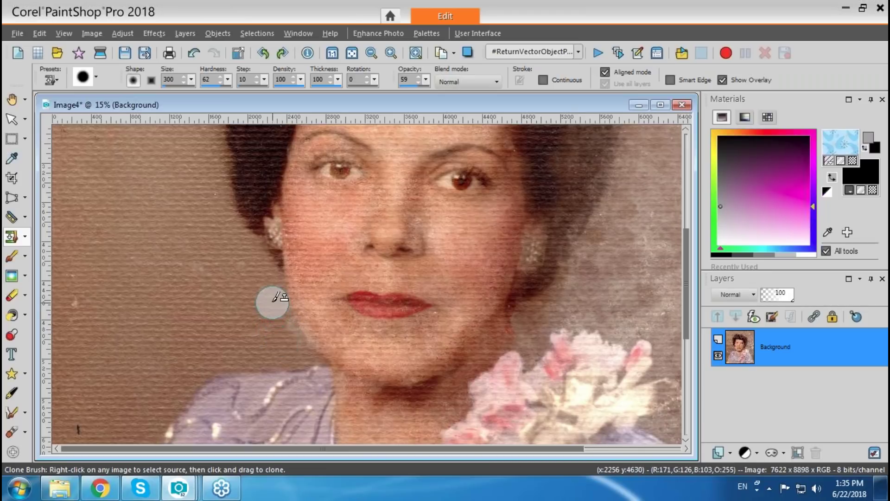
mouse_move(308, 296)
left_mouse_down()
mouse_move(348, 339)
mouse_move(397, 342)
mouse_move(395, 351)
left_mouse_up()
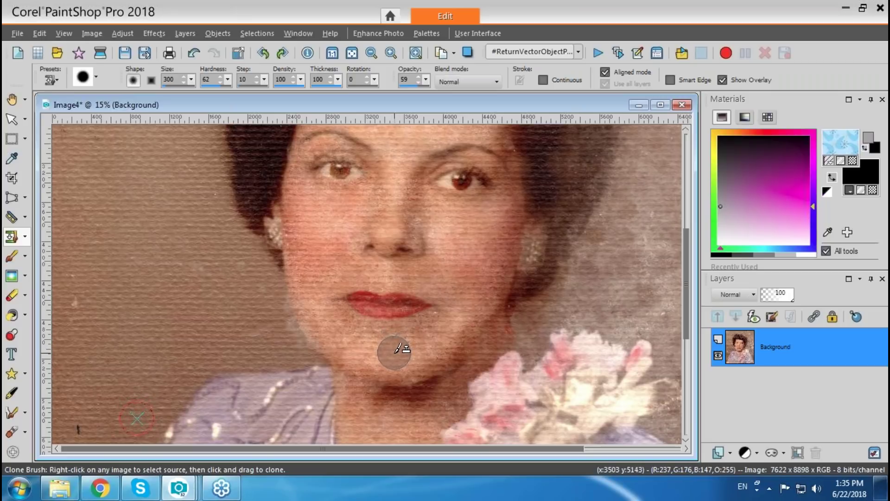
mouse_move(394, 348)
left_mouse_down()
mouse_move(347, 333)
mouse_move(314, 306)
mouse_move(286, 337)
mouse_move(274, 327)
left_mouse_up()
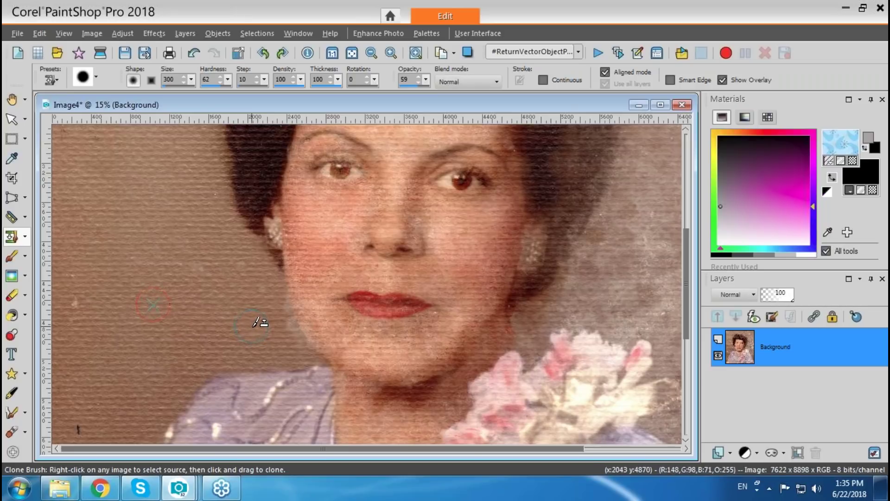
left_click(281, 310)
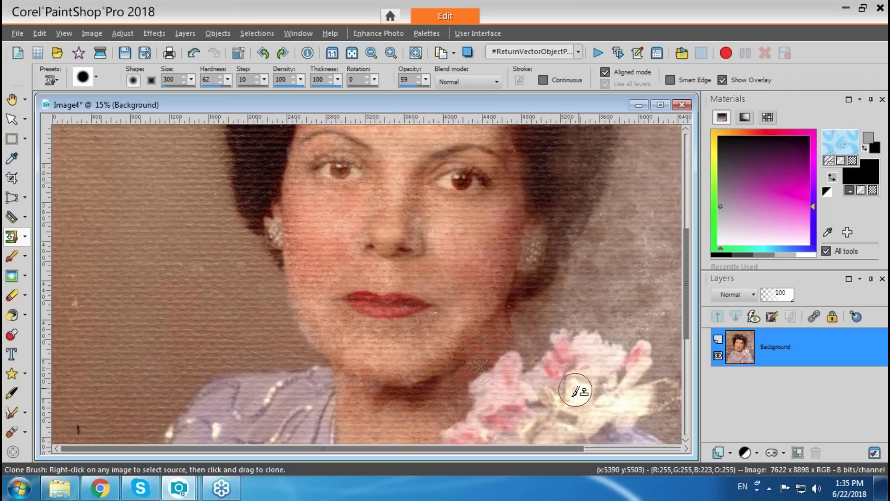
Step: Sample clean backdrop left of the jaw and examine the whole portrait for the remaining damage
right_click(134, 311)
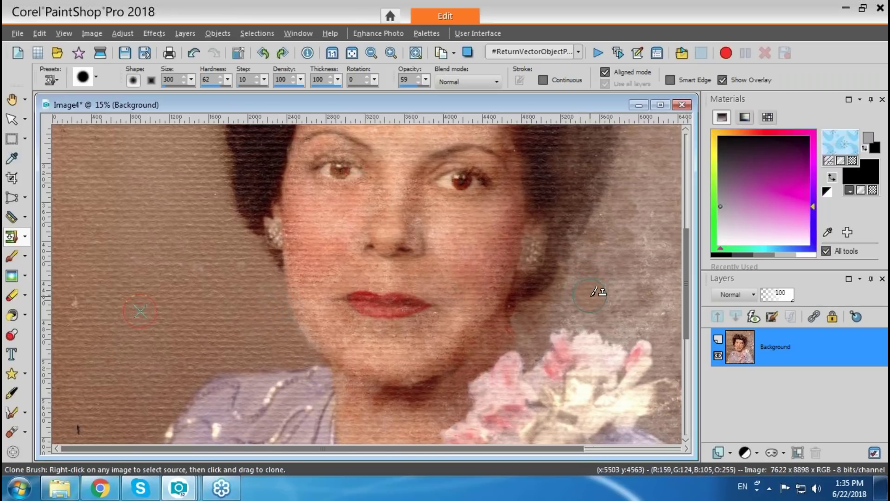
left_click_drag(686, 273, 691, 251)
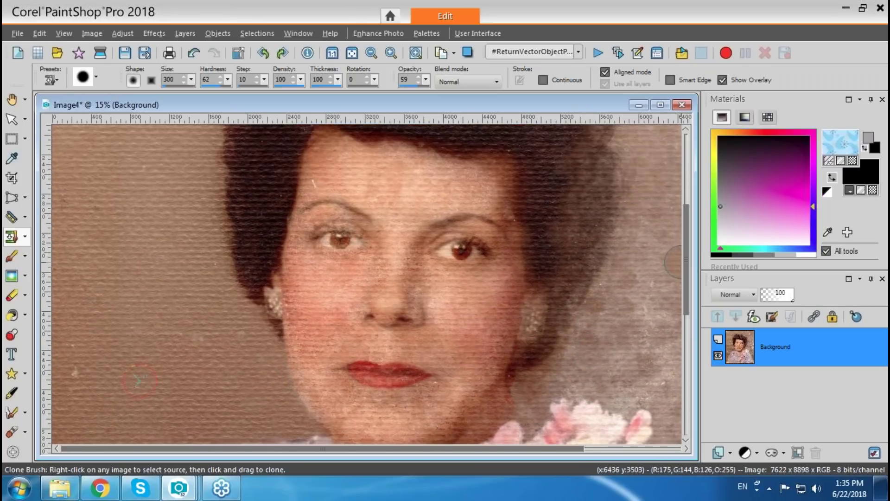
scroll(678, 270, "down", 2)
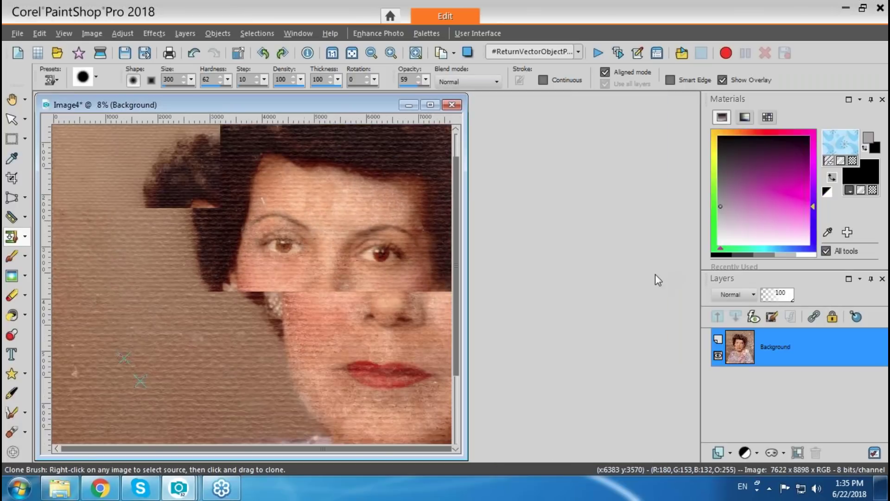
left_click_drag(348, 110, 515, 111)
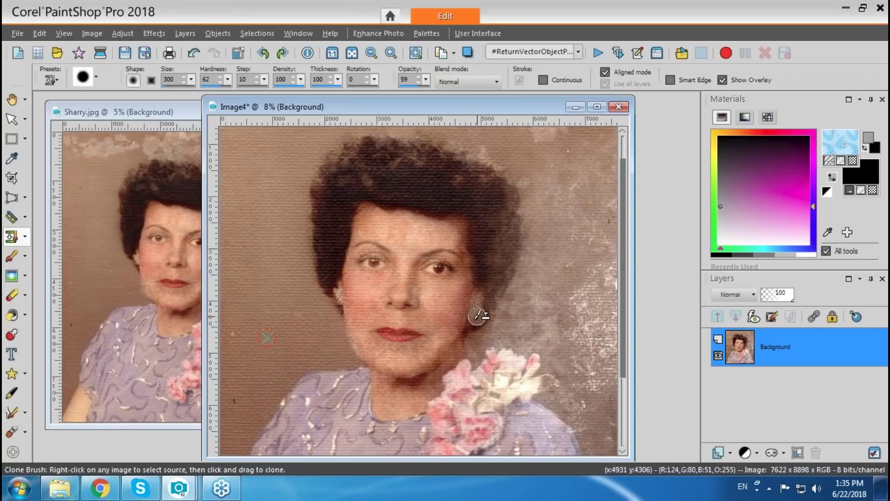
left_click_drag(623, 361, 628, 405)
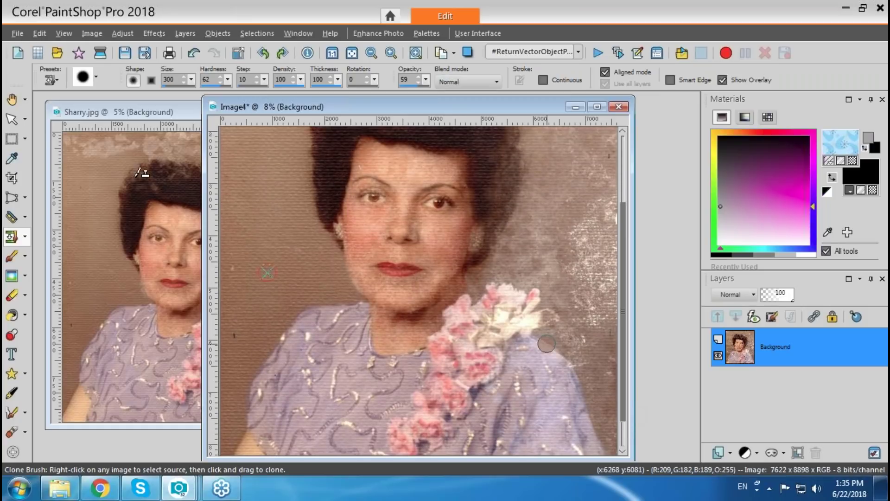
Step: Open Sharry-Fix.jpg and arrange it beside the original Sharry.jpg for a before-and-after comparison
left_click(58, 54)
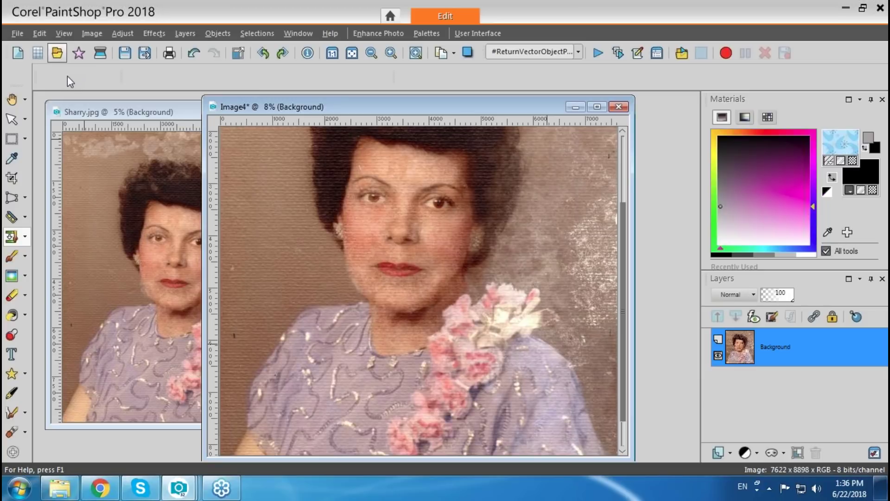
key("ctrl+o")
left_click_drag(617, 129, 621, 205)
left_click(432, 180)
left_click(596, 270)
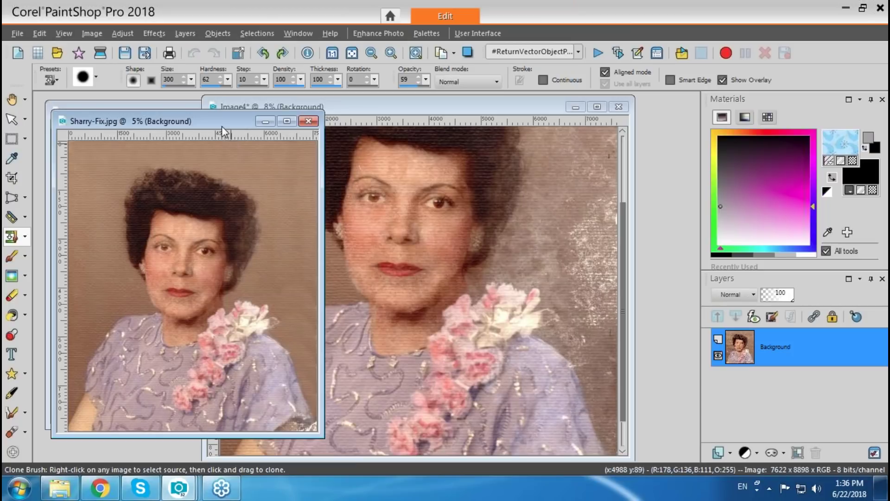
left_click_drag(227, 129, 496, 139)
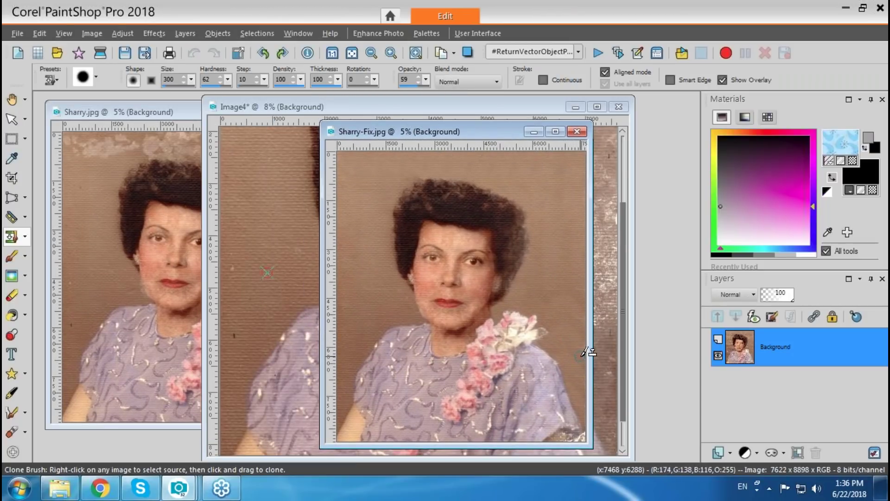
left_click(180, 118)
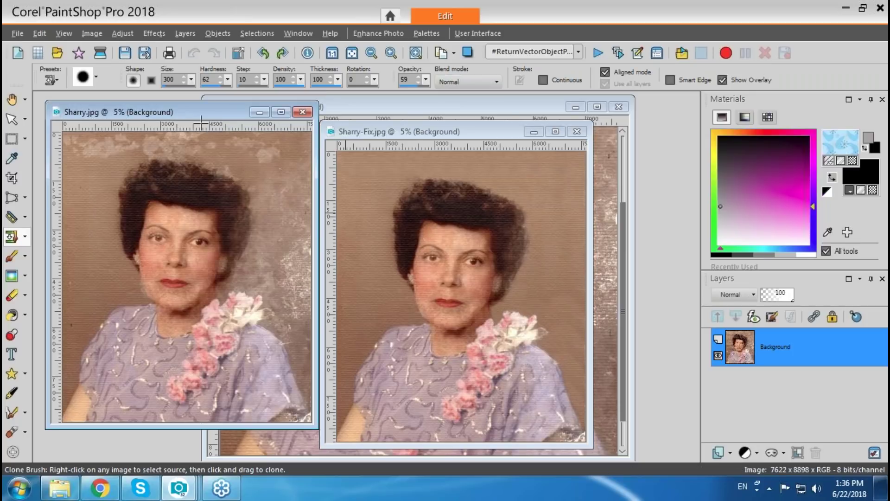
Step: Line up Sharry.jpg beside Sharry-Fix.jpg for a final comparison and close all the portrait images
left_click_drag(218, 112, 214, 135)
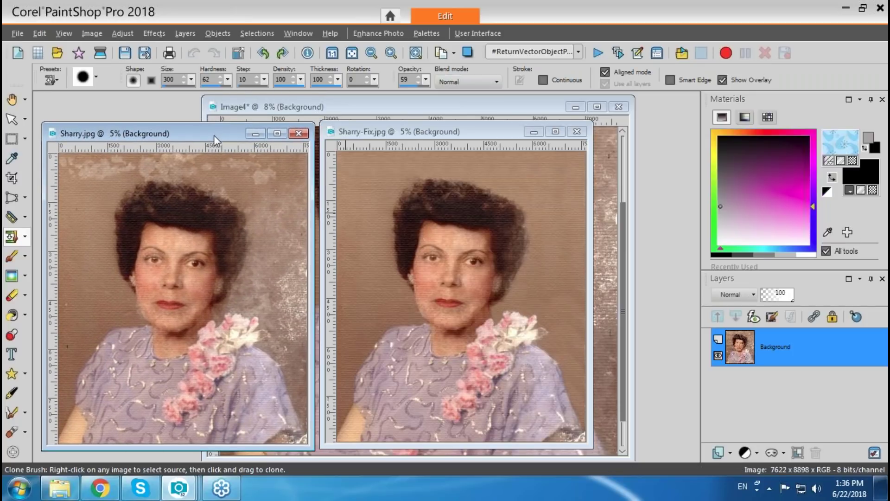
left_click(298, 134)
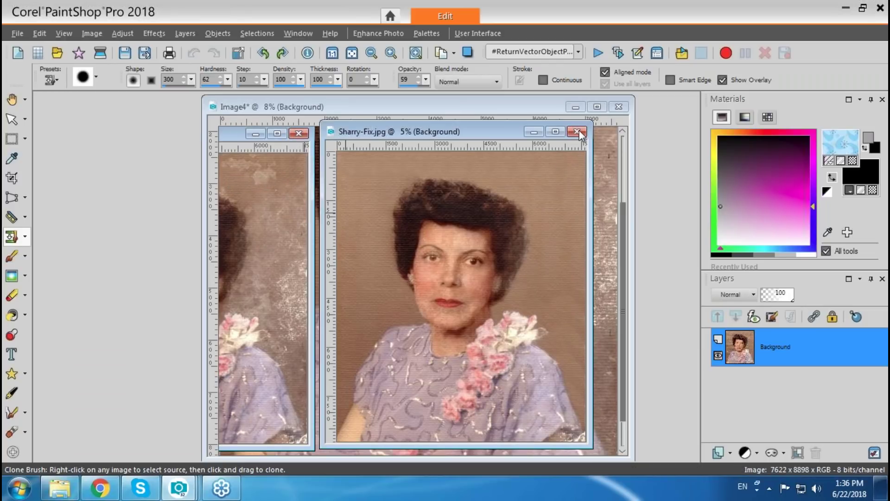
left_click(619, 107)
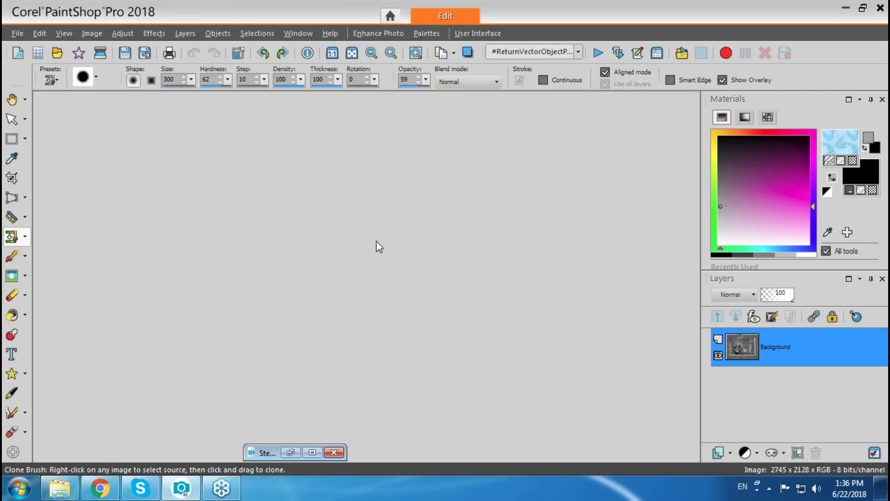
Step: Restore the minimized SteveS.jpg, duplicate it as a working copy, and place the copy beside the original
left_click(291, 452)
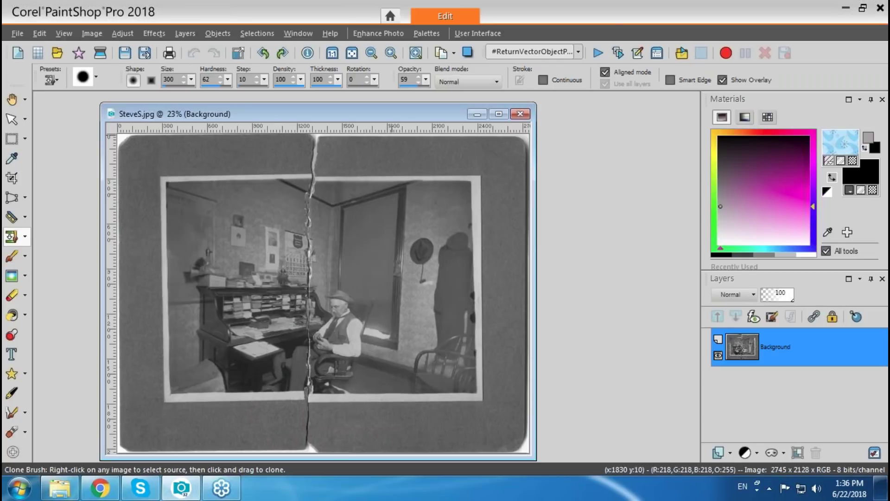
left_click_drag(409, 113, 322, 110)
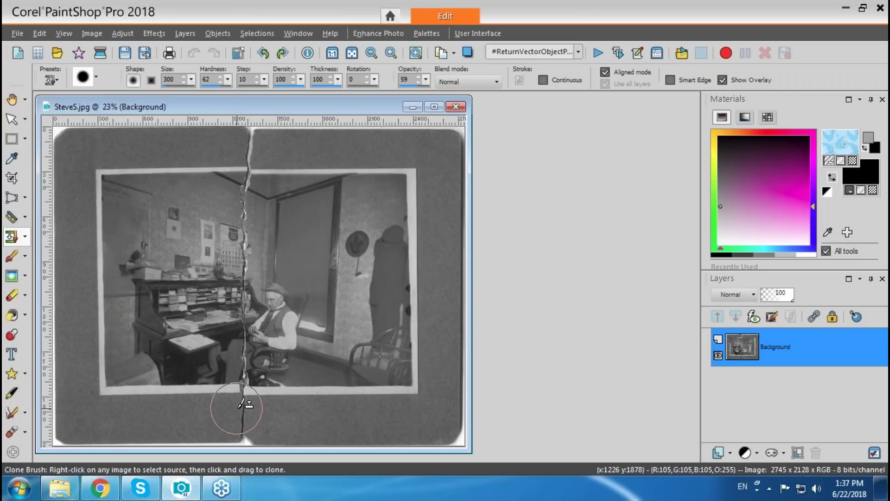
key("shift+d")
left_click_drag(400, 117, 490, 112)
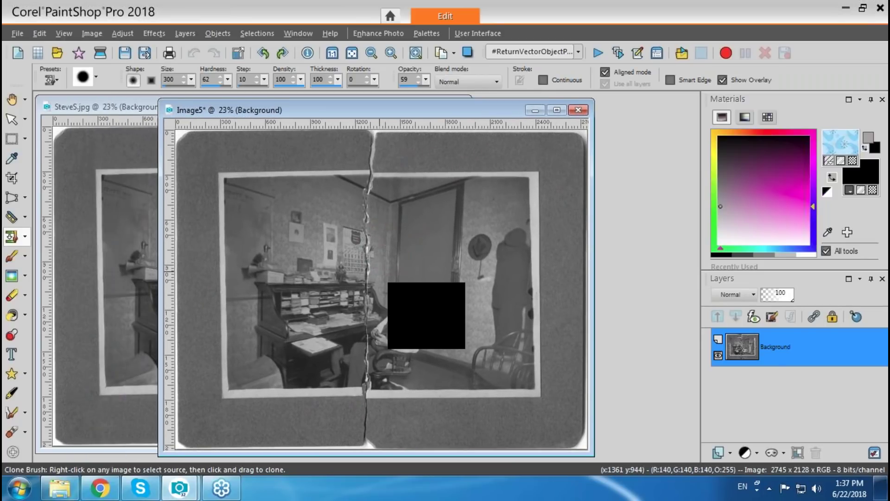
Step: Select the left half of the torn photo along the edge of the tear with a Point to point Freehand Selection
scroll(385, 278, "up", 1)
left_click(25, 139)
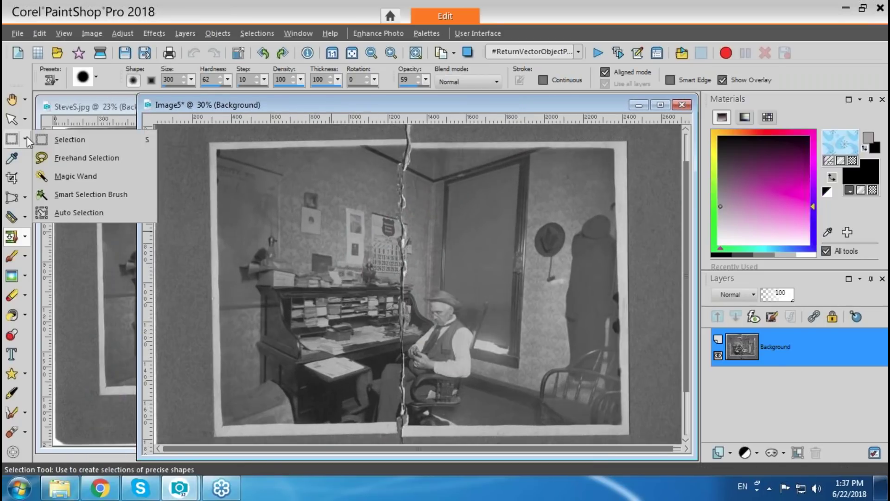
left_click(65, 157)
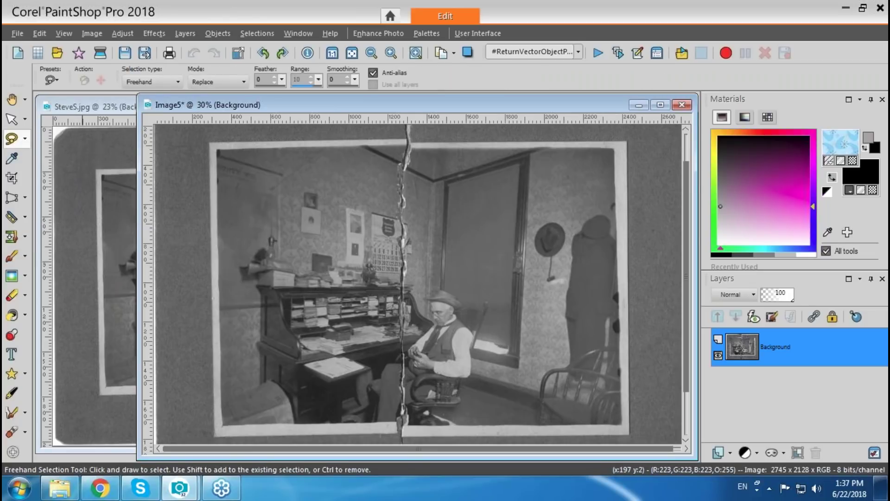
left_click(686, 179)
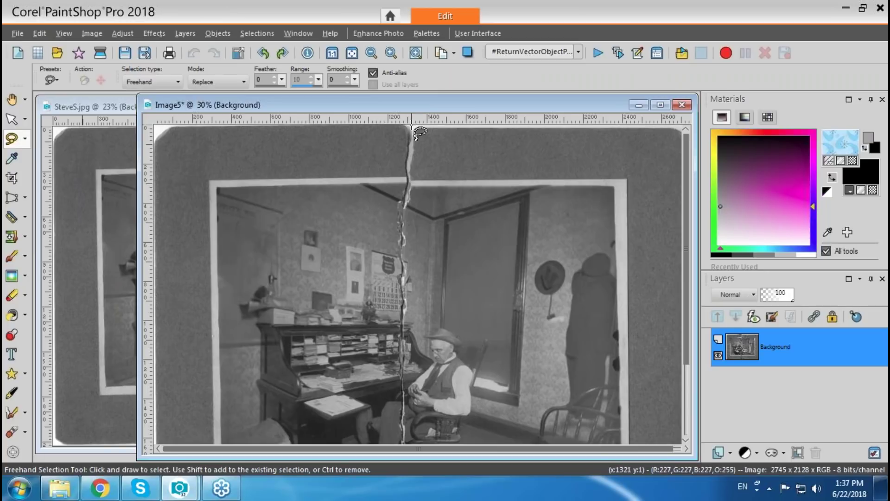
left_click(179, 81)
left_click(165, 109)
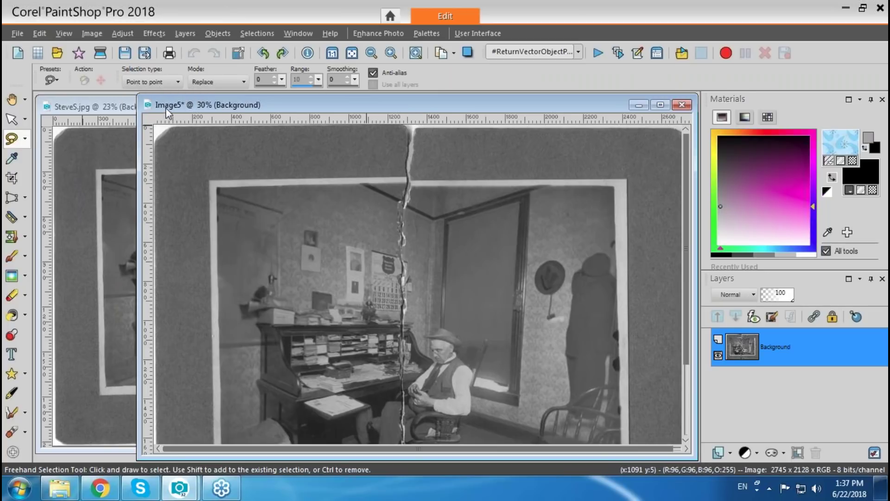
left_click(405, 140)
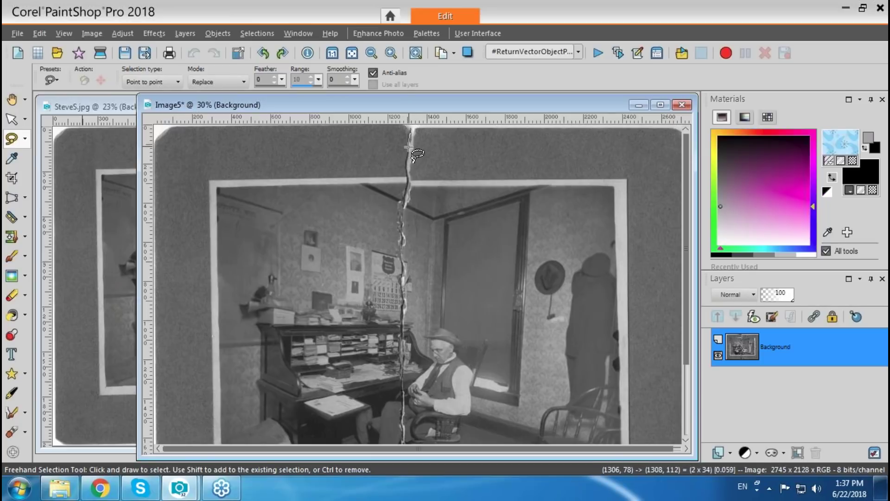
left_click(403, 154)
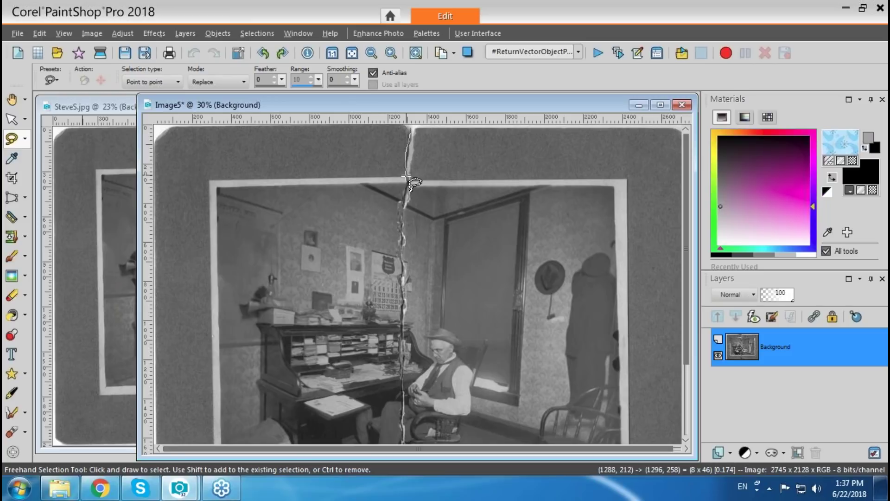
mouse_move(406, 176)
left_mouse_down()
mouse_move(397, 229)
mouse_move(405, 461)
mouse_move(403, 348)
mouse_move(397, 446)
mouse_move(151, 449)
mouse_move(149, 116)
mouse_move(403, 121)
left_mouse_up()
left_click(408, 118)
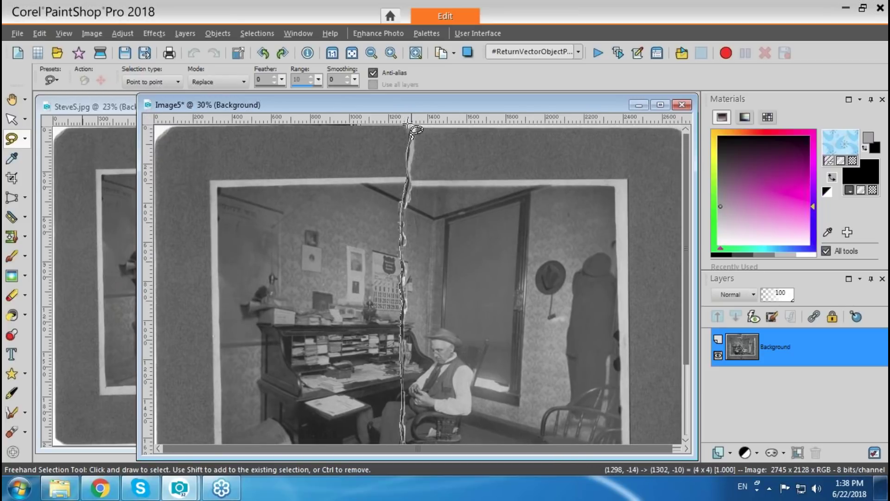
double_click(410, 125)
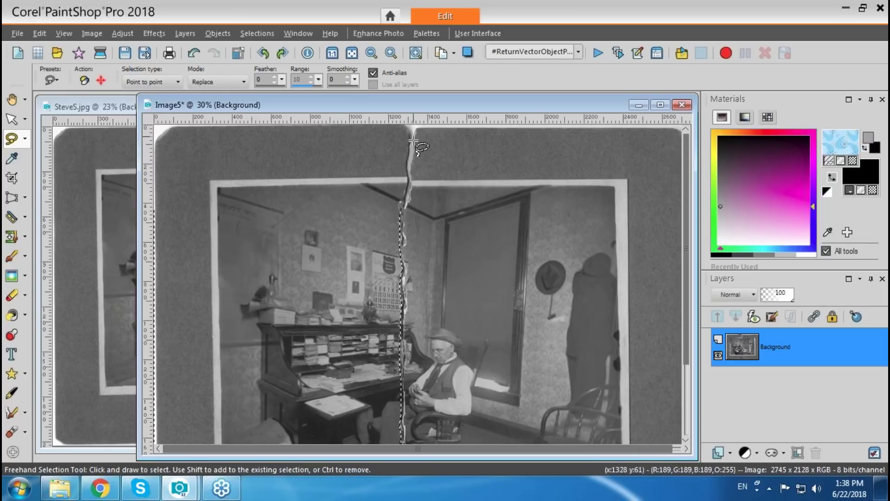
Step: Promote the selected left half to its own layer and clear the selection
right_click(736, 352)
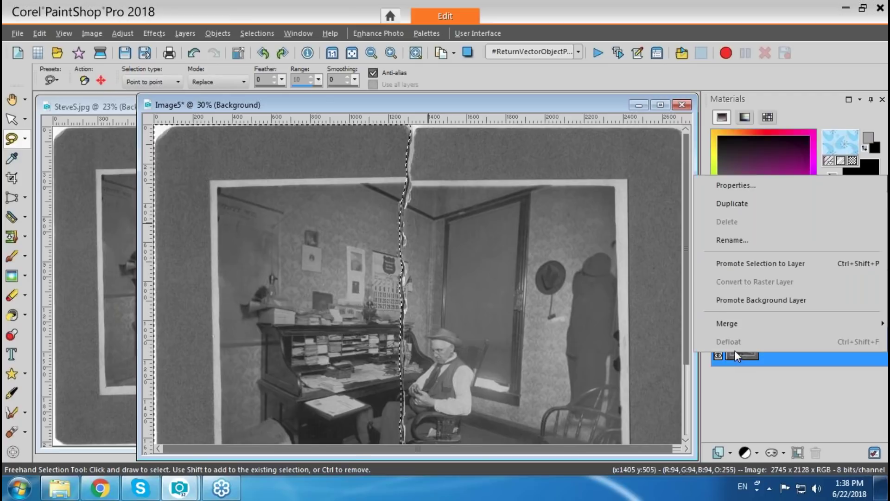
left_click(764, 263)
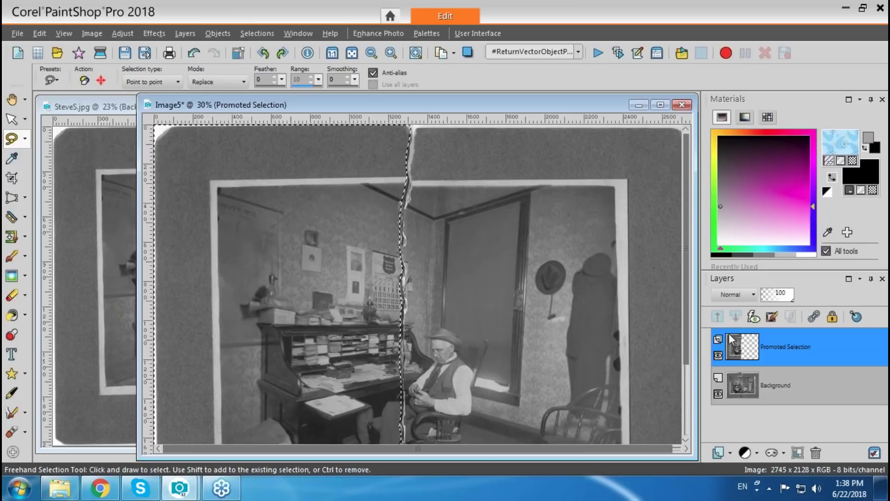
mouse_move(737, 352)
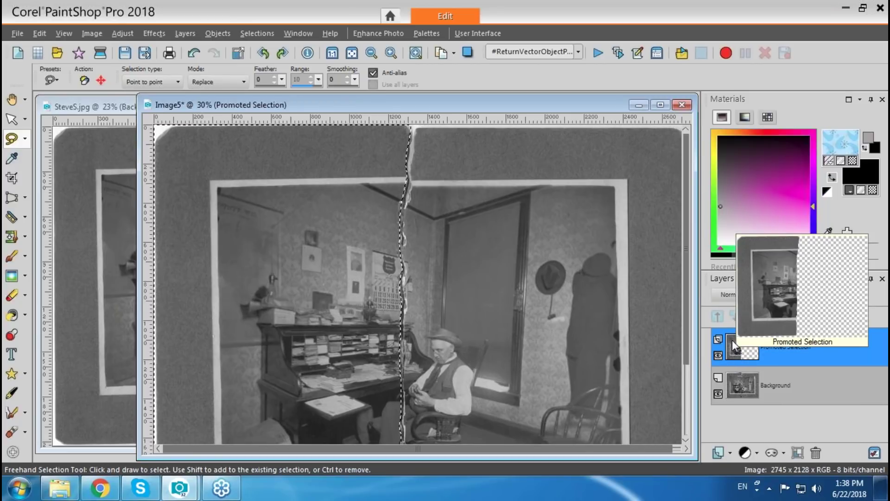
key("ctrl+d")
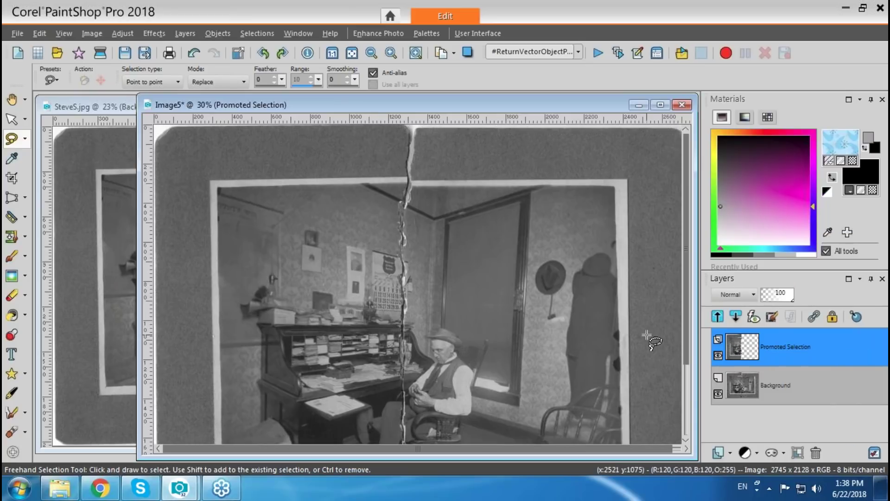
Step: Move the promoted left half towards the right half to close the gap along the tear
left_click(25, 120)
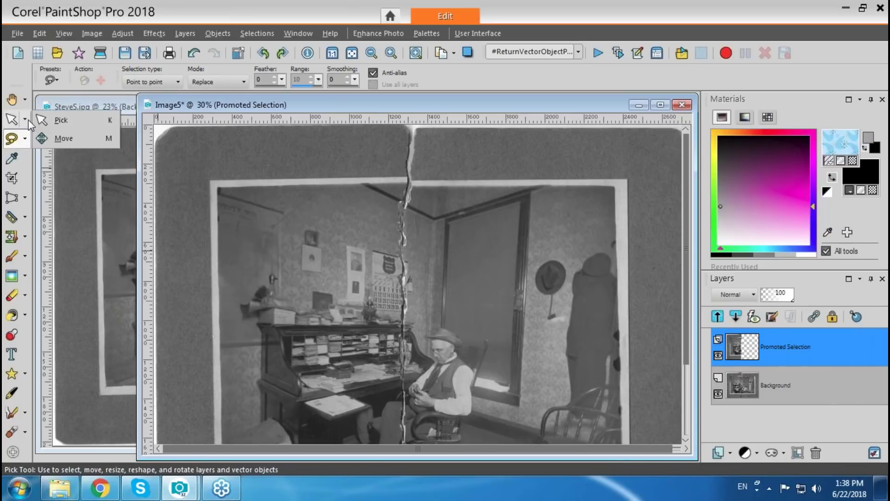
left_click(55, 136)
left_click_drag(323, 224, 325, 227)
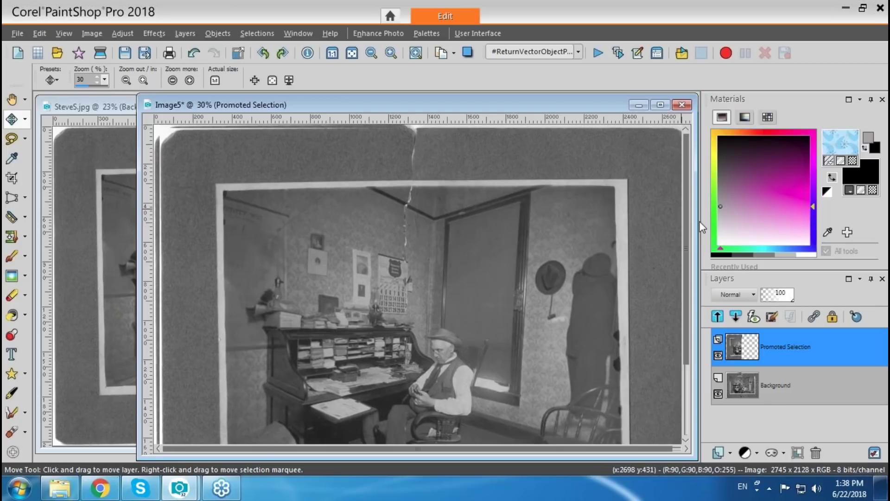
Step: Fine-tune the promoted layer's position to align the calendar and ceiling moulding, checking the seam along the whole tear
left_click_drag(686, 228, 689, 297)
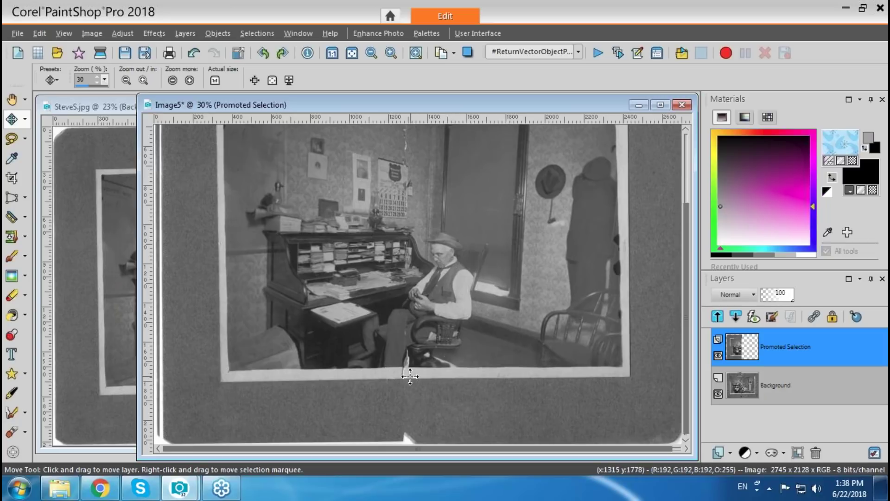
scroll(399, 373, "up", 1)
scroll(375, 359, "up", 1)
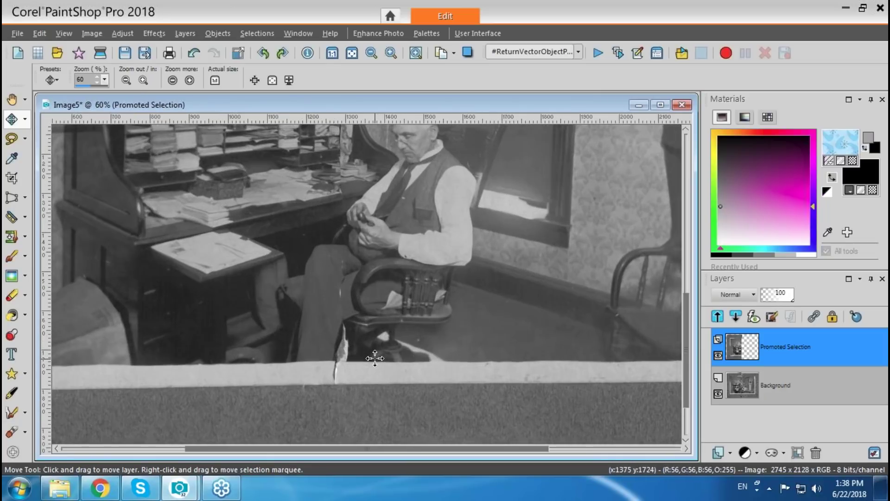
left_click_drag(685, 304, 689, 182)
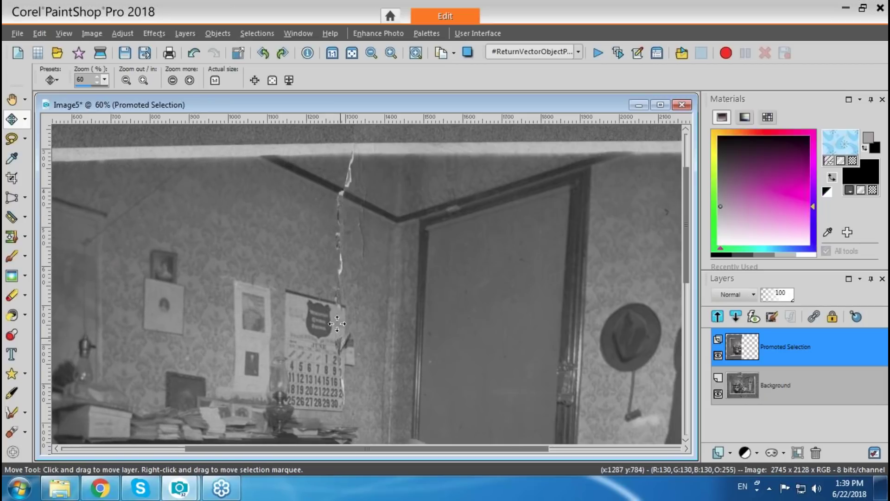
left_click_drag(315, 258, 313, 258)
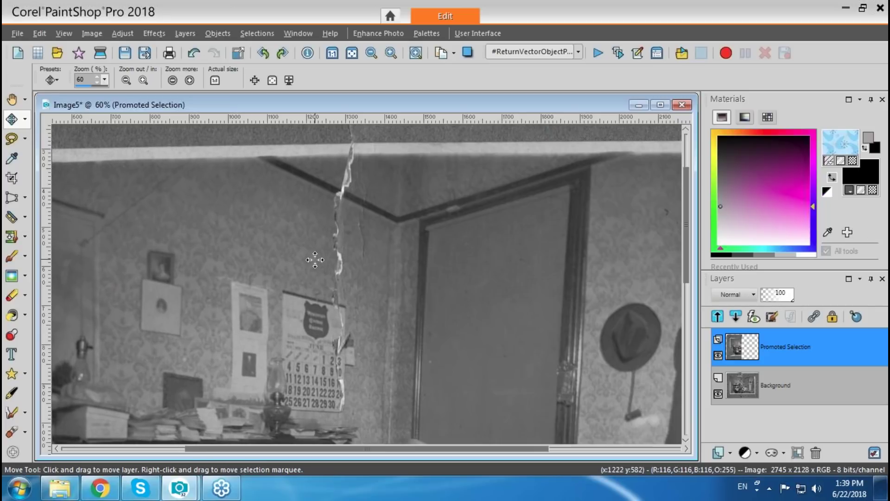
left_click_drag(325, 387, 324, 385)
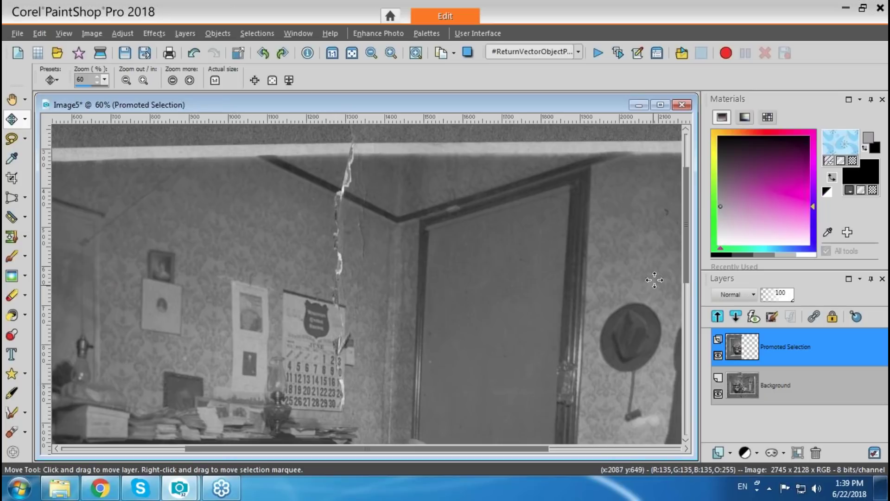
left_click_drag(687, 270, 686, 212)
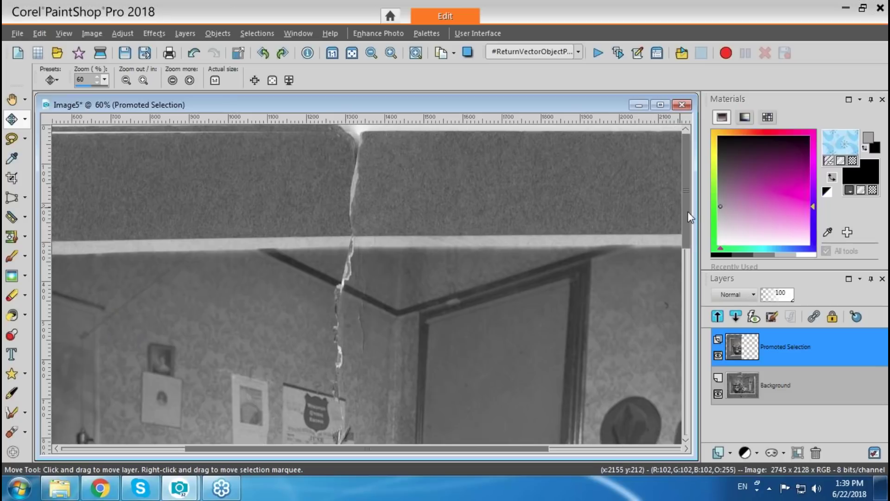
left_click_drag(687, 213, 688, 385)
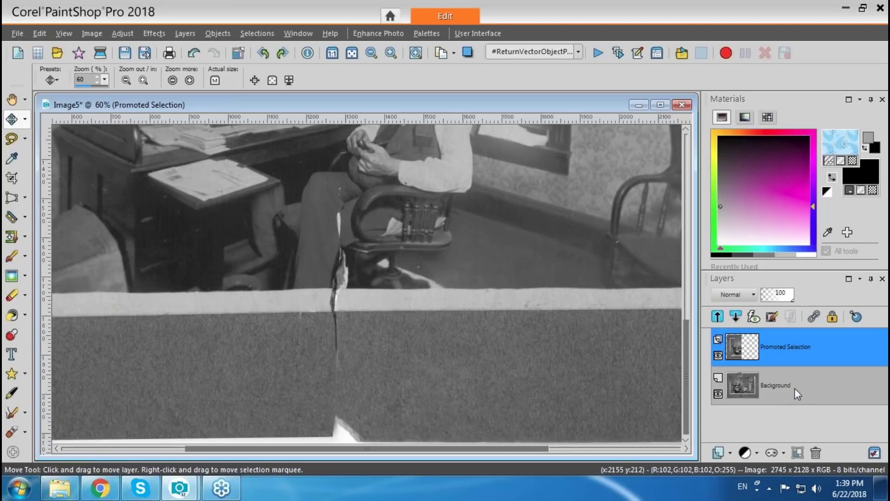
Step: Merge the visible layers into a new layer, keeping the promoted selection and background layers
mouse_move(757, 362)
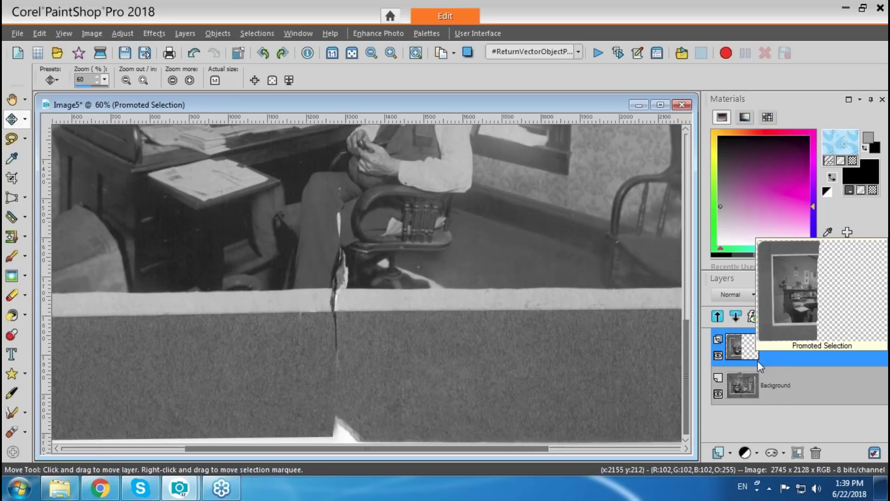
mouse_move(750, 394)
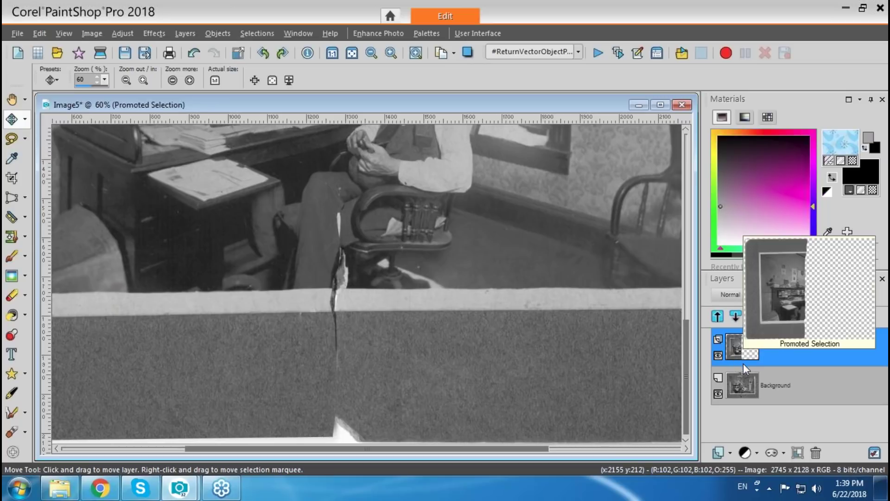
right_click(738, 348)
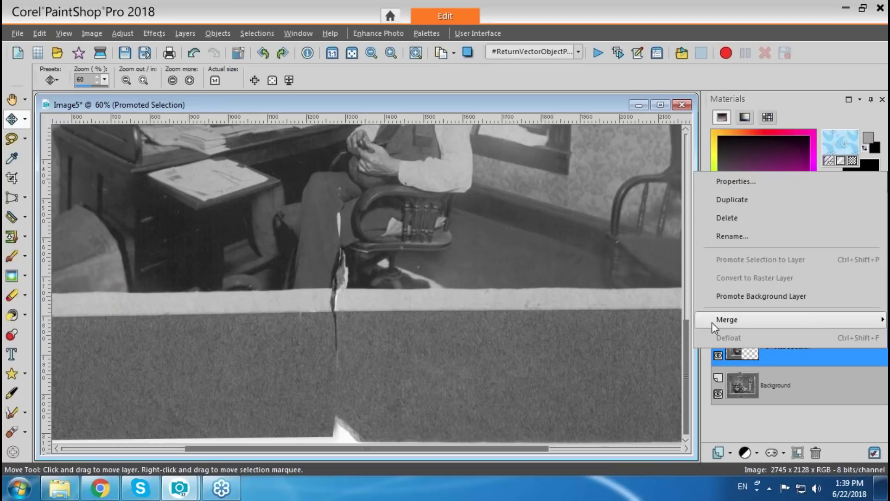
mouse_move(711, 319)
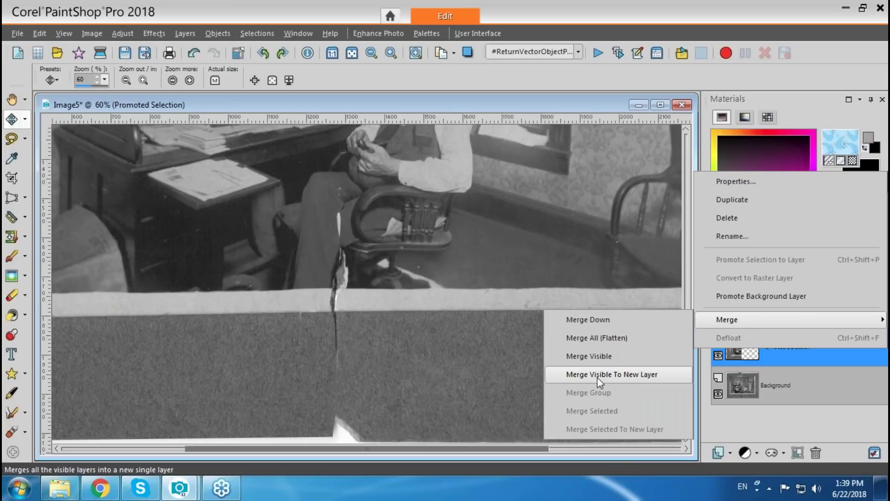
left_click(634, 375)
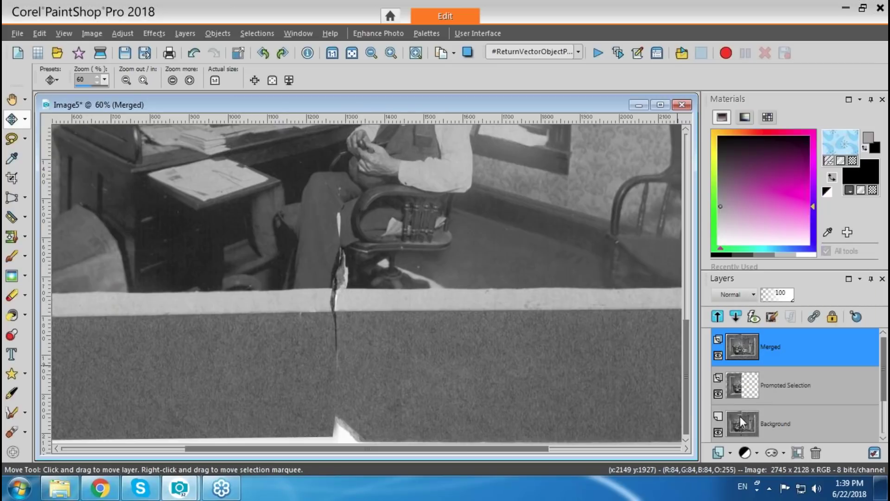
Step: Remove the tear through the lower grey mat and the white border beneath the photo using the Scratch Remover at width 50
mouse_move(742, 422)
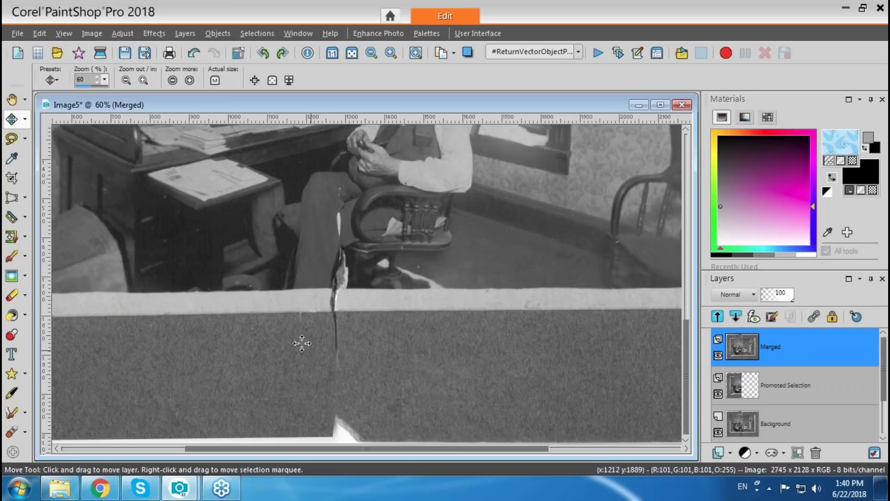
left_click(25, 236)
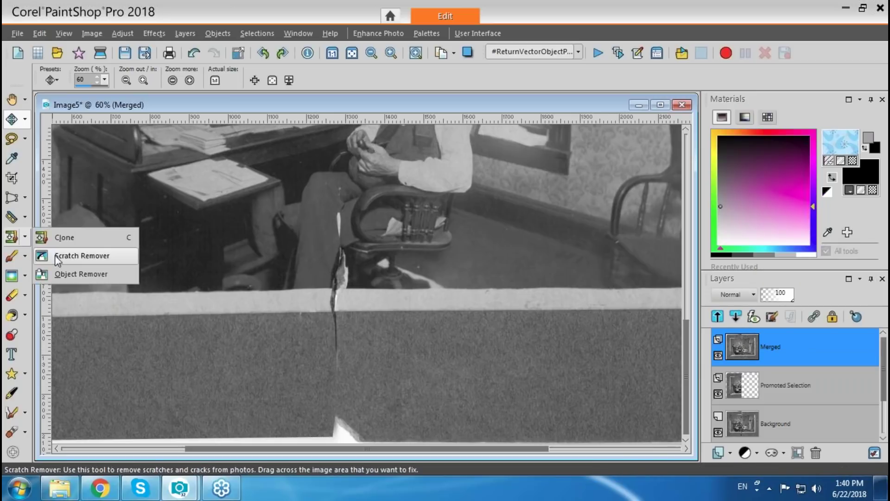
left_click(56, 256)
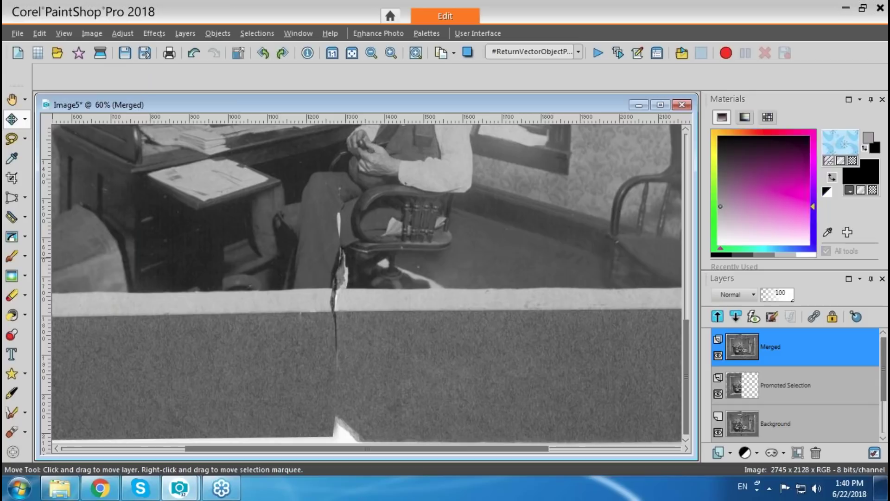
left_click(12, 236)
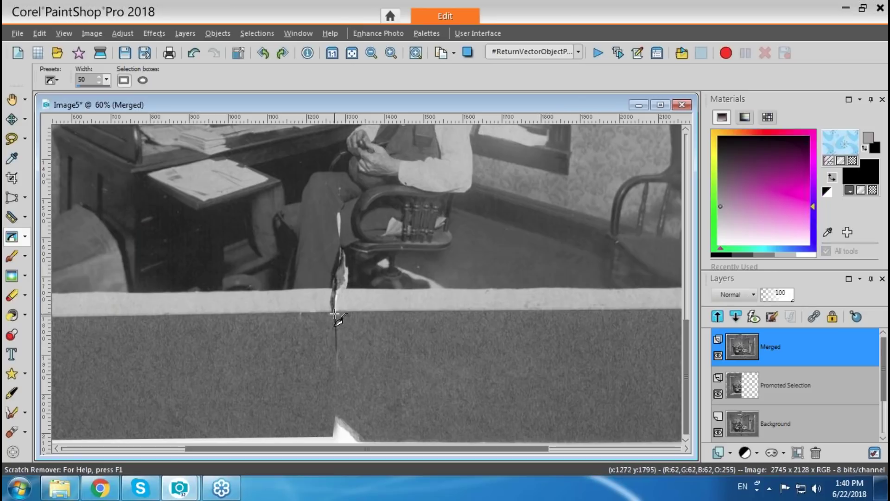
left_click_drag(335, 314, 334, 385)
left_click_drag(334, 288, 334, 311)
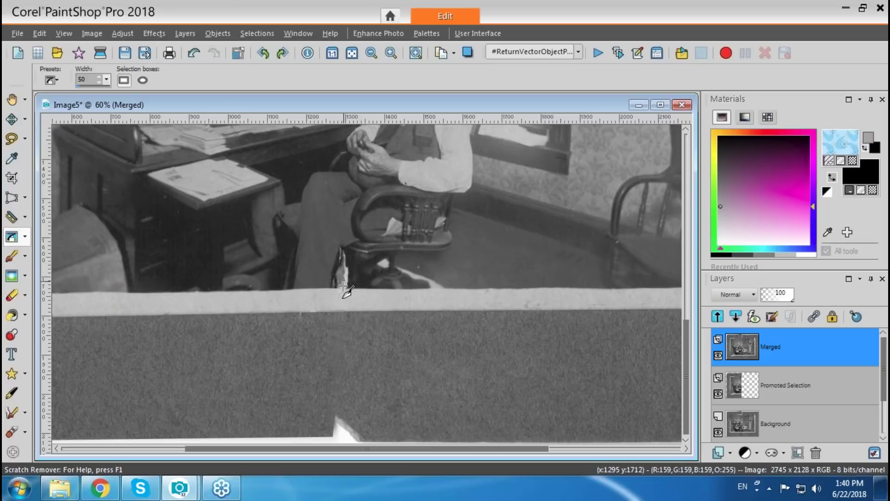
Step: Remove the tear line running through the upper grey mat above the photo with the Scratch Remover
left_click_drag(686, 330, 683, 162)
left_click_drag(352, 177, 353, 129)
left_click_drag(360, 173, 357, 129)
left_click_drag(354, 197, 361, 138)
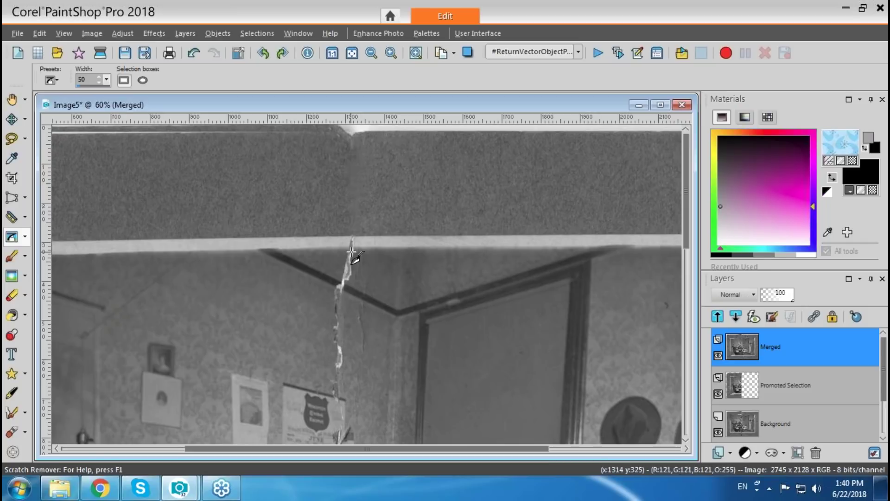
Step: Remove the tear from the upper white border through the ceiling moulding and wallpaper down to the calendar's top edge
left_click_drag(352, 238, 347, 282)
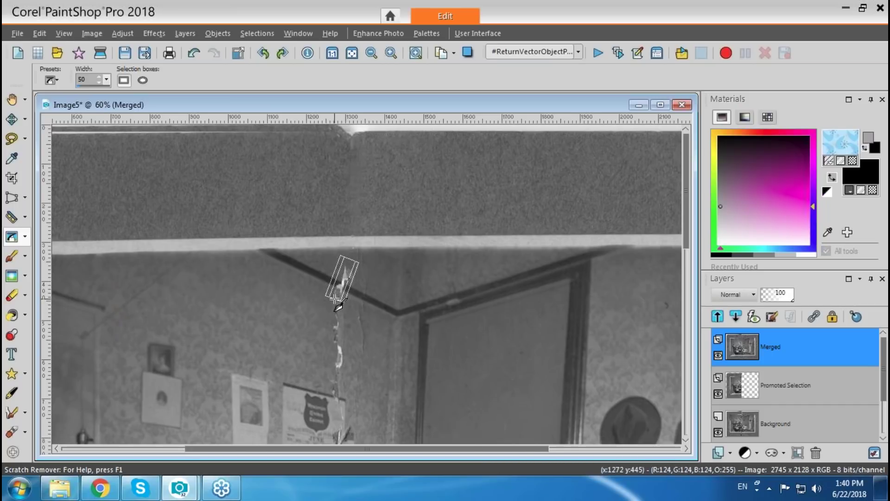
left_click_drag(335, 299, 335, 299)
left_click_drag(354, 258, 341, 292)
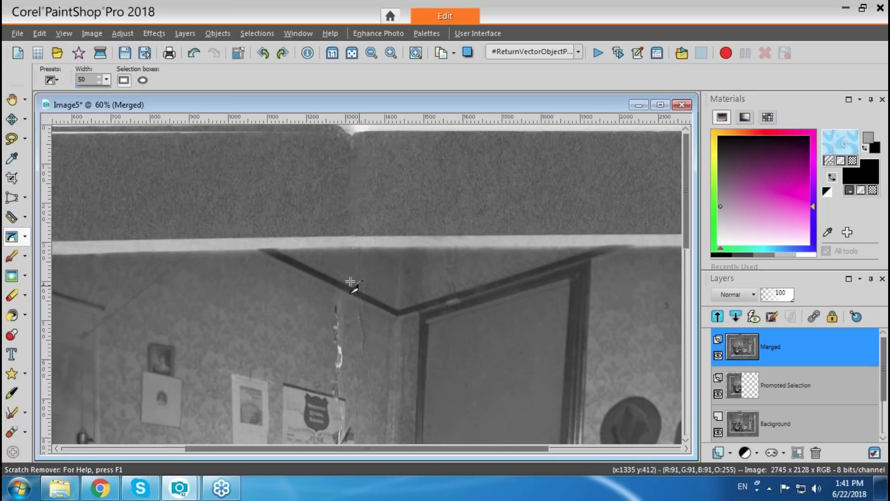
left_click_drag(337, 296, 347, 387)
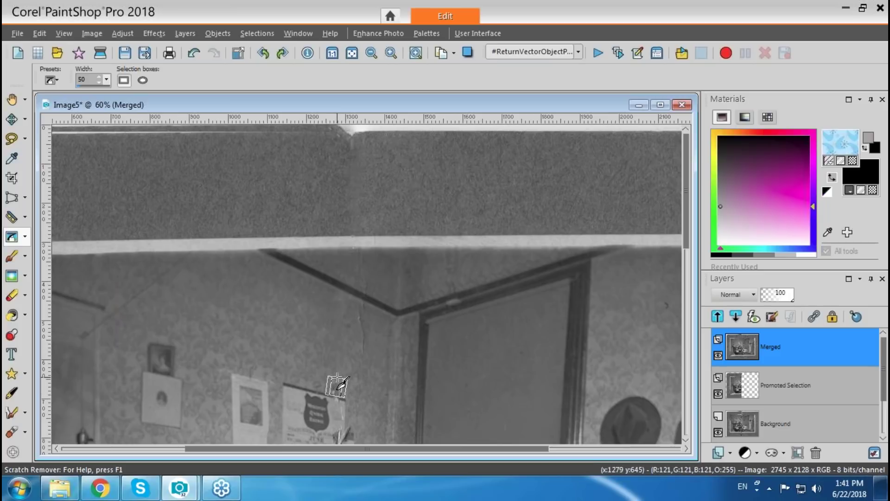
left_click_drag(340, 376, 340, 402)
Step: Try to remove the white tear along the calendar's right edge with the Scratch Remover at width 30
scroll(688, 238, "down", 3)
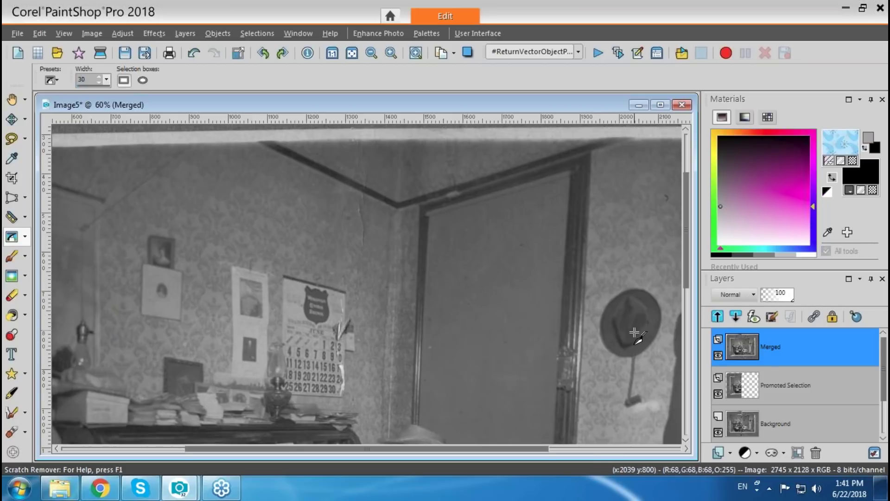
scroll(689, 272, "down", 2)
scroll(431, 313, "up", 2)
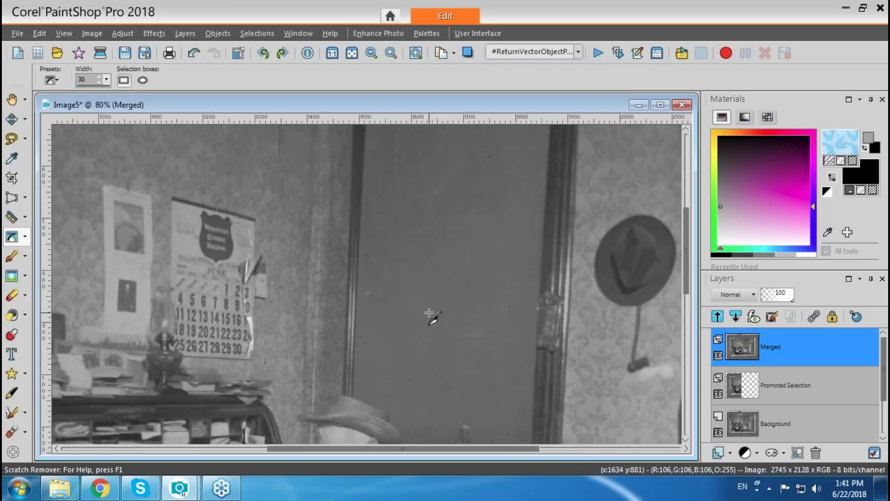
scroll(266, 348, "up", 1)
scroll(264, 344, "up", 1)
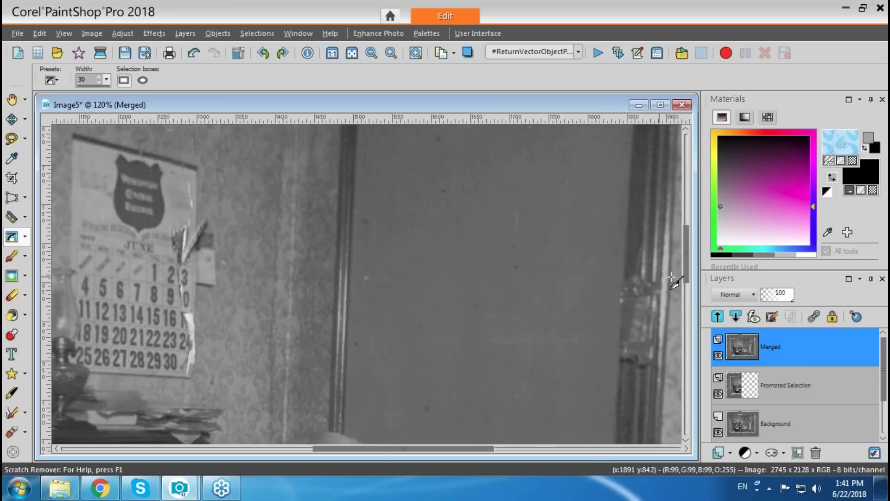
left_click_drag(378, 449, 301, 449)
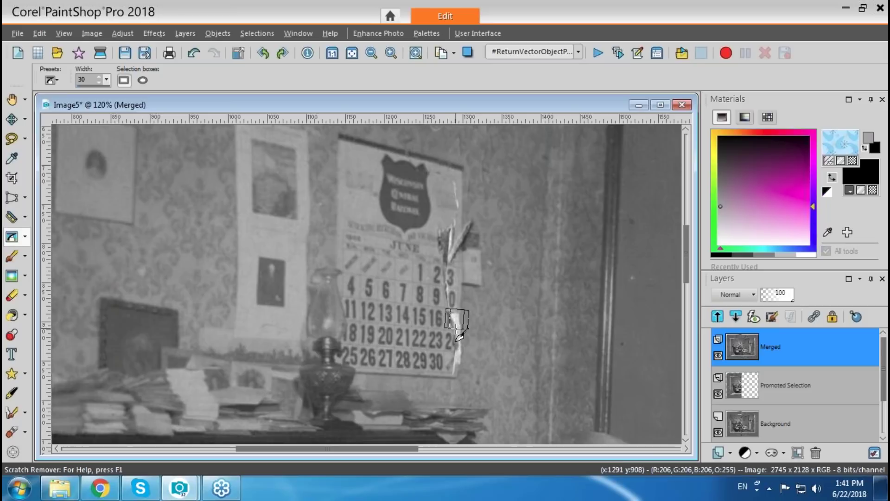
left_click_drag(455, 335, 453, 353)
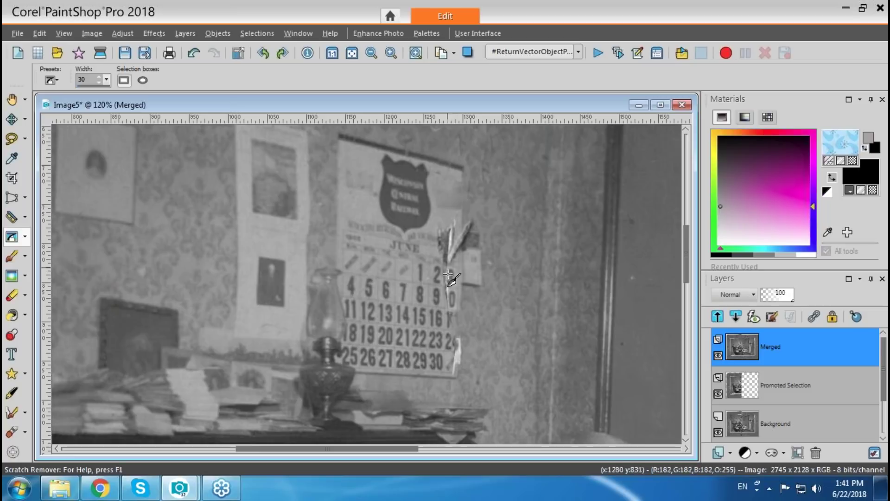
key("ctrl+z")
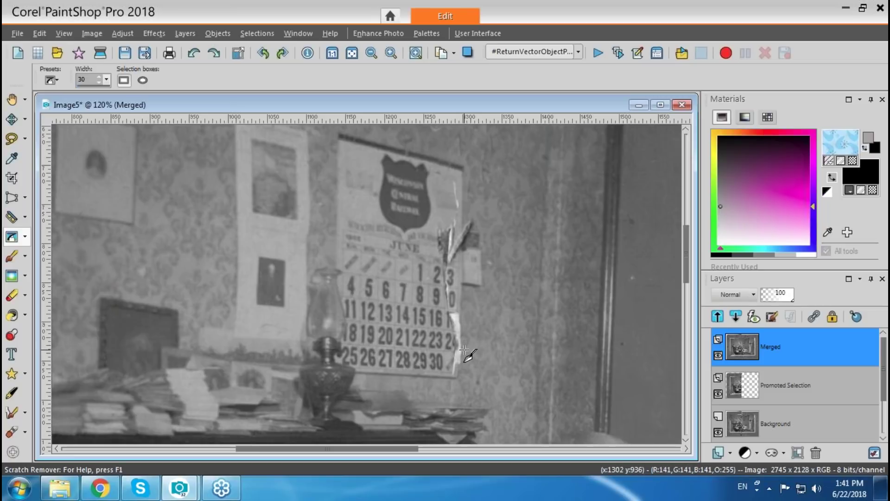
Step: Set up the Clone Brush at size 10 for detailed repair of the calendar's torn right edge
left_click(25, 140)
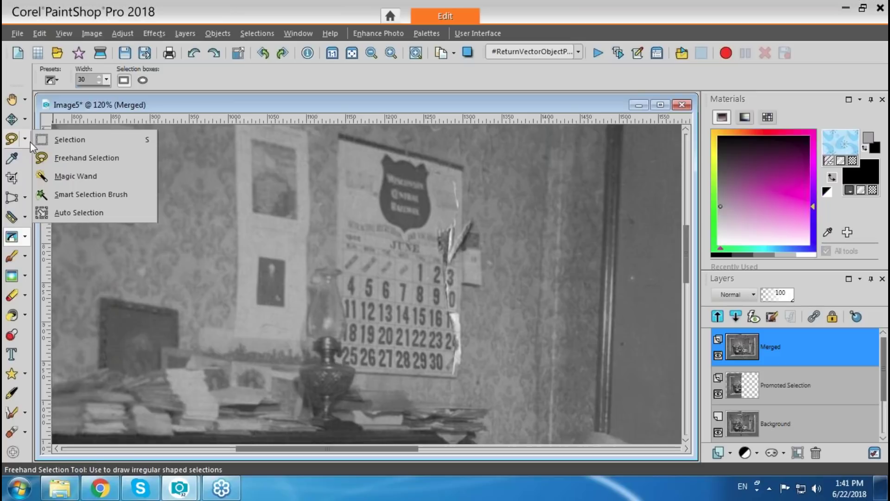
left_click(25, 236)
left_click(70, 276)
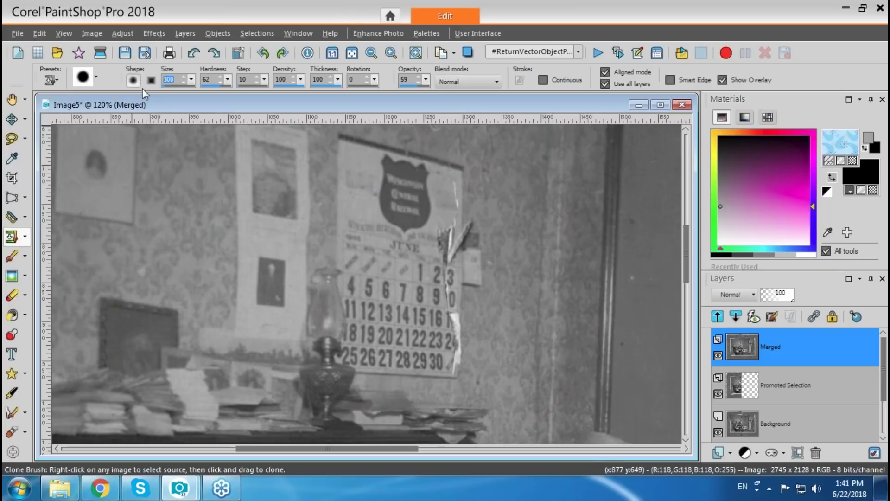
type("0")
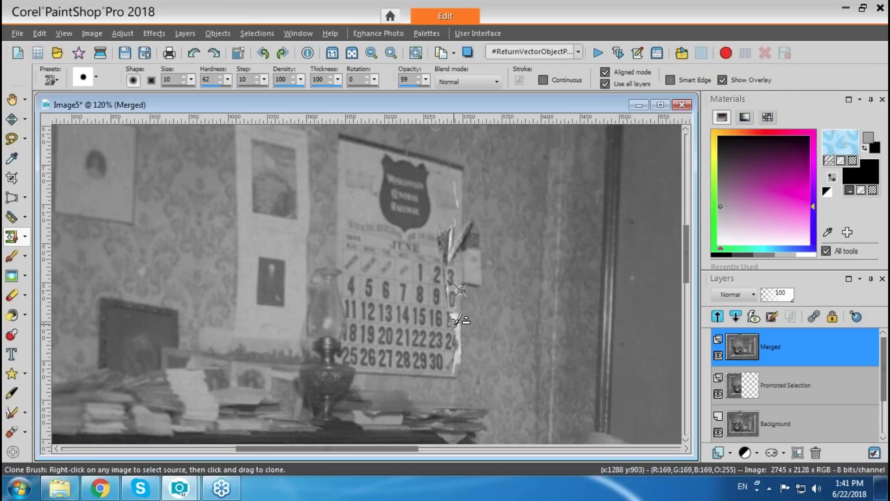
scroll(459, 319, "up", 4)
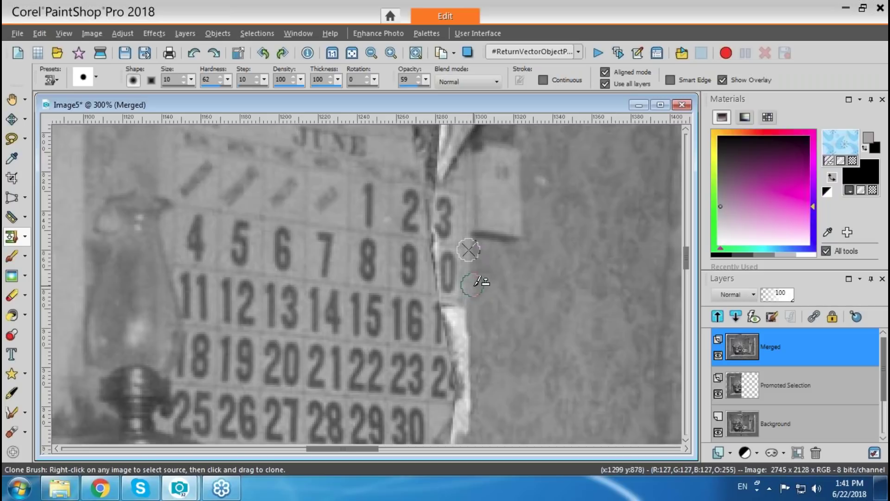
Step: Raise the Clone Brush opacity to 98 and clone clean areas over the tear along the calendar's right edge and lower corner
left_click_drag(474, 284, 472, 301)
mouse_move(470, 337)
left_mouse_down()
mouse_move(471, 352)
mouse_move(473, 312)
mouse_move(464, 347)
left_mouse_up()
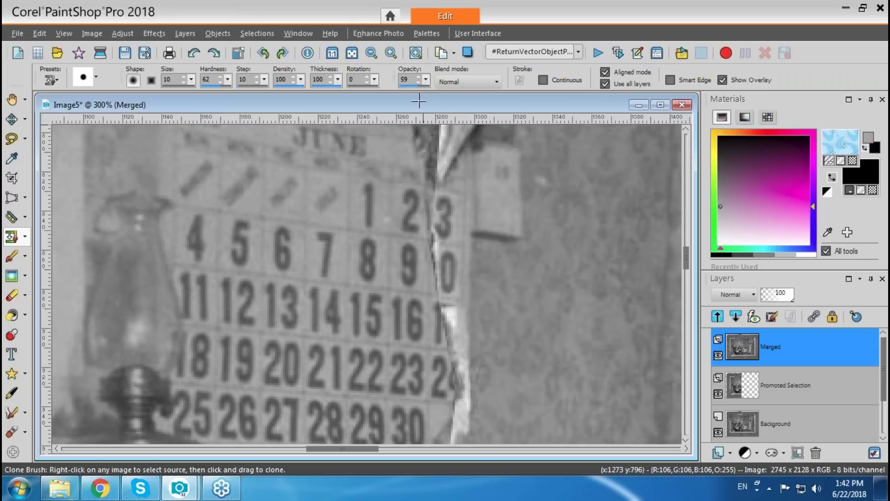
left_click_drag(416, 87, 429, 89)
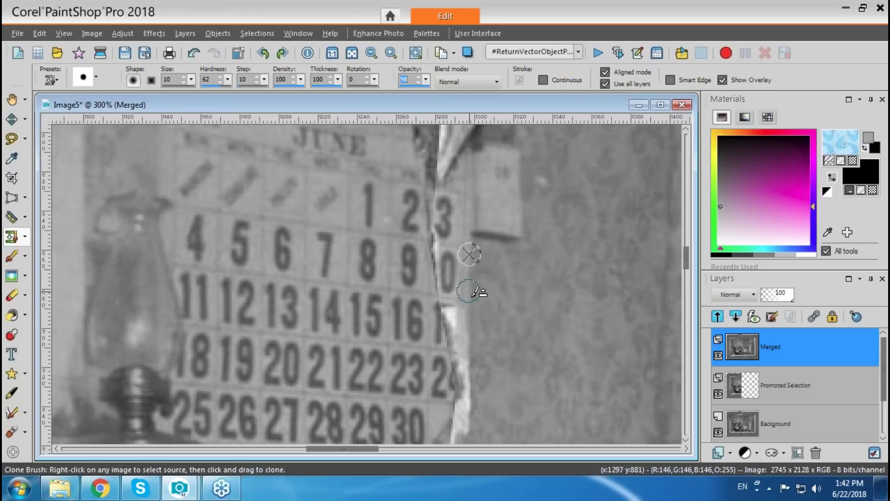
mouse_move(473, 308)
left_mouse_down()
mouse_move(477, 390)
mouse_move(472, 405)
mouse_move(472, 381)
mouse_move(467, 421)
mouse_move(476, 418)
left_mouse_up()
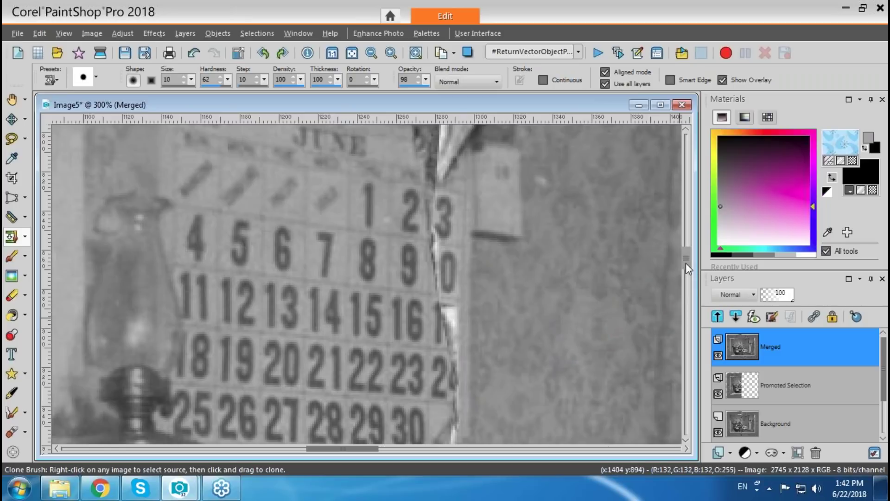
scroll(686, 267, "down", 3)
left_click_drag(456, 287, 448, 320)
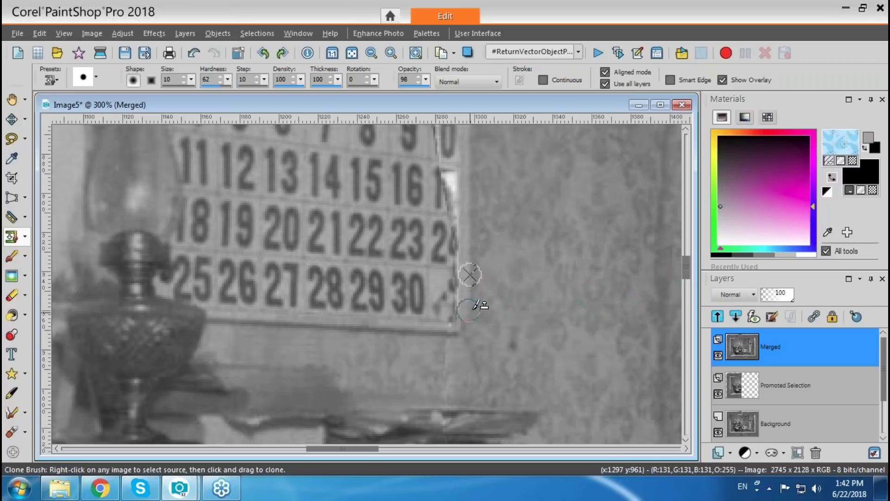
Step: Remove the thin white tear beside the calendar's shield and the flap above the dates using the Scratch Remover at width 10
left_click_drag(686, 267, 687, 243)
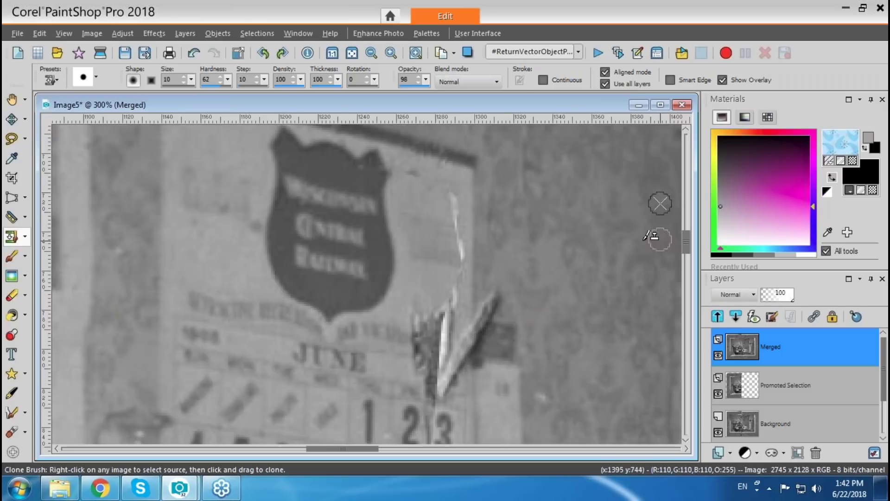
left_click(25, 238)
left_click(57, 255)
left_click_drag(450, 196, 456, 278)
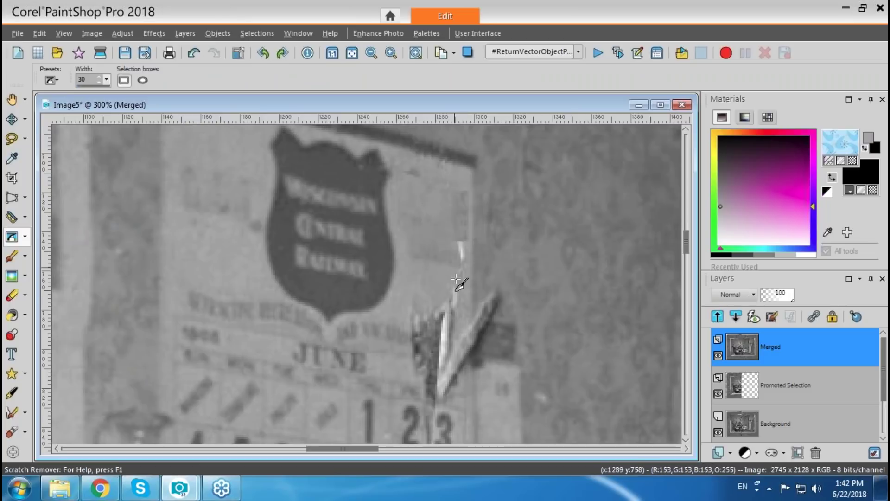
key("ctrl+z")
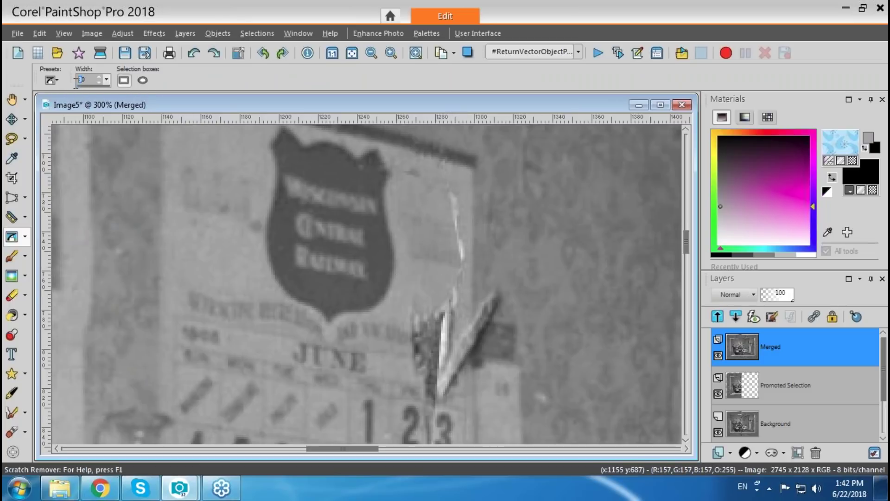
left_click_drag(455, 188, 464, 276)
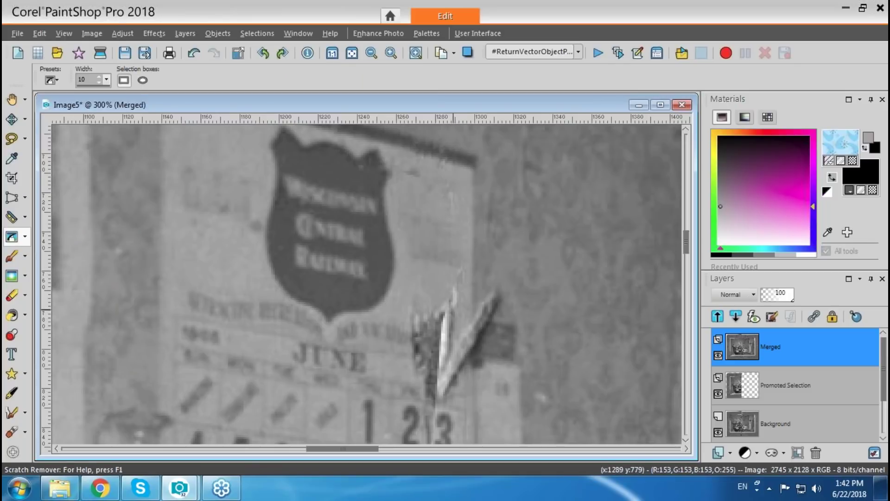
left_click_drag(439, 358, 440, 359)
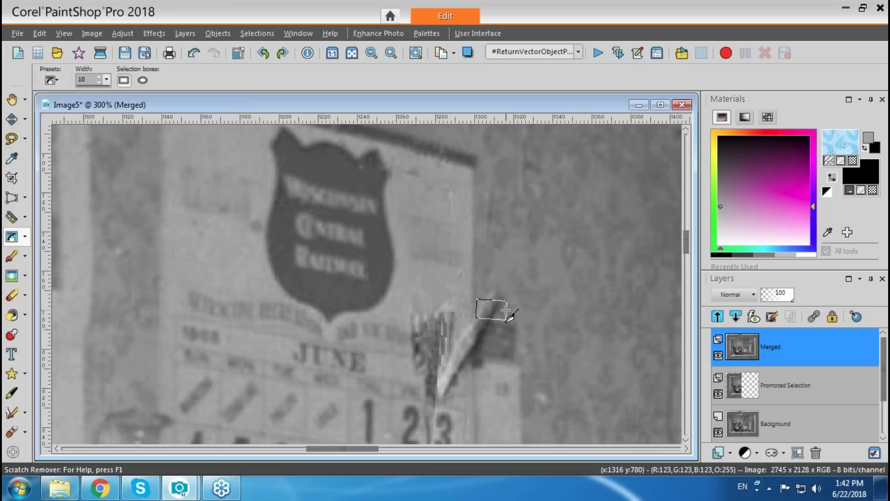
Step: Clone nearby wallpaper over the tip of the torn flap extending past the calendar's right edge
left_click(25, 237)
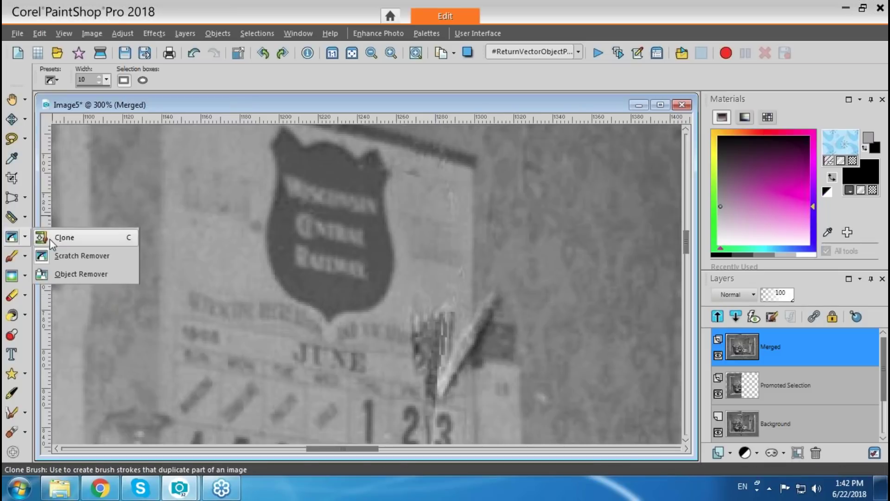
left_click(69, 273)
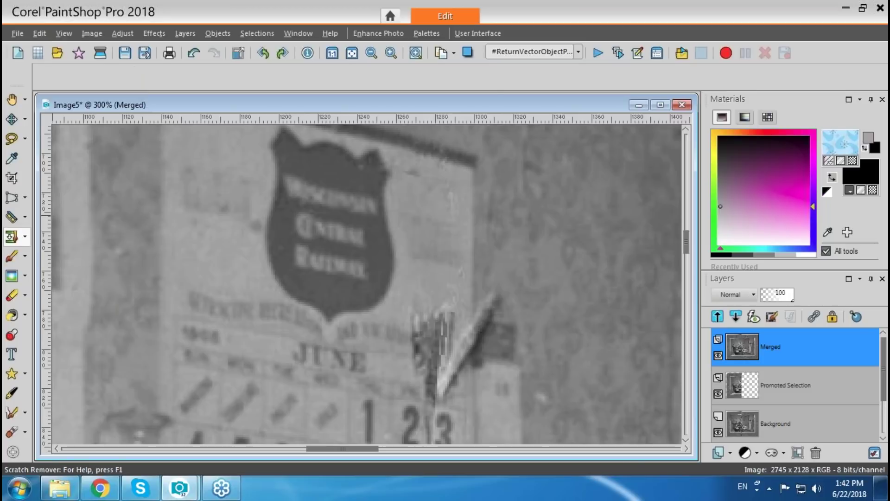
key("c")
right_click(512, 283)
left_click_drag(493, 310, 499, 291)
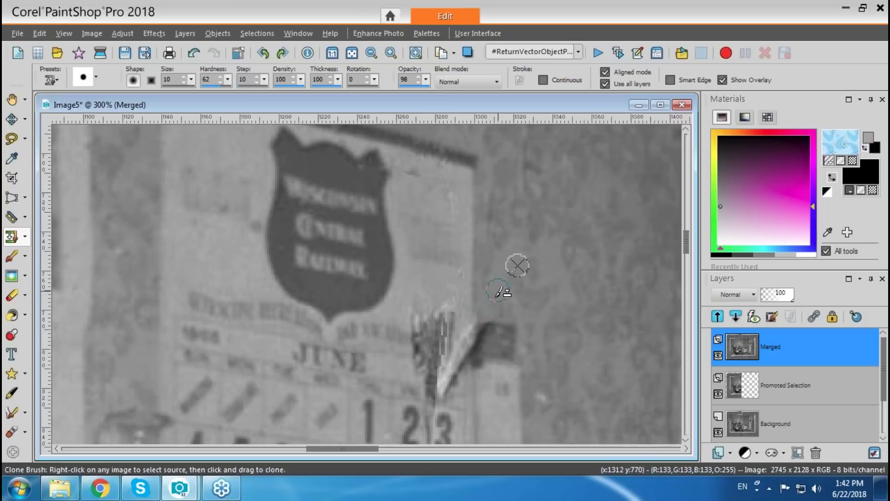
Step: Clone blank calendar paper over the torn area between the shield and the calendar's right edge
right_click(447, 286)
mouse_move(463, 346)
left_mouse_down()
mouse_move(460, 313)
mouse_move(458, 358)
mouse_move(459, 337)
mouse_move(431, 309)
mouse_move(406, 317)
mouse_move(429, 321)
mouse_move(404, 322)
mouse_move(431, 302)
mouse_move(407, 314)
mouse_move(428, 326)
mouse_move(411, 335)
left_mouse_up()
right_click(422, 289)
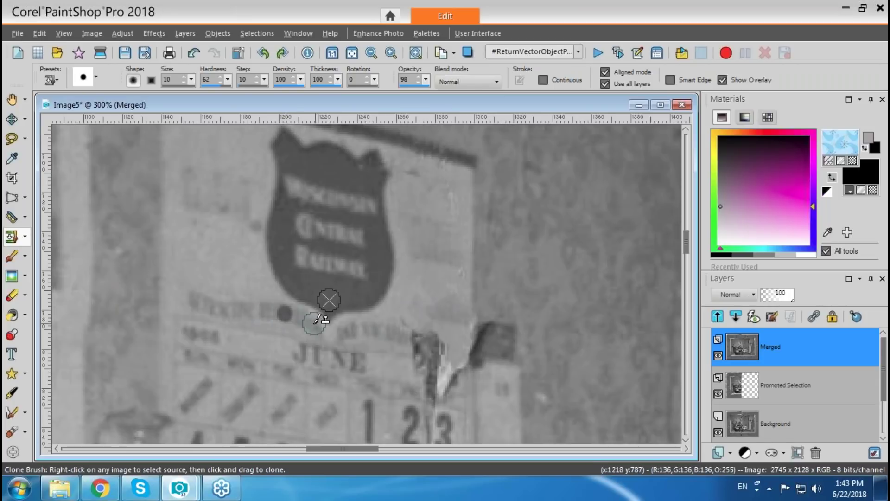
Step: Clone the lettering below the shield onto its damaged right end and cover the torn paper above the dates 2 and 3
right_click(287, 313)
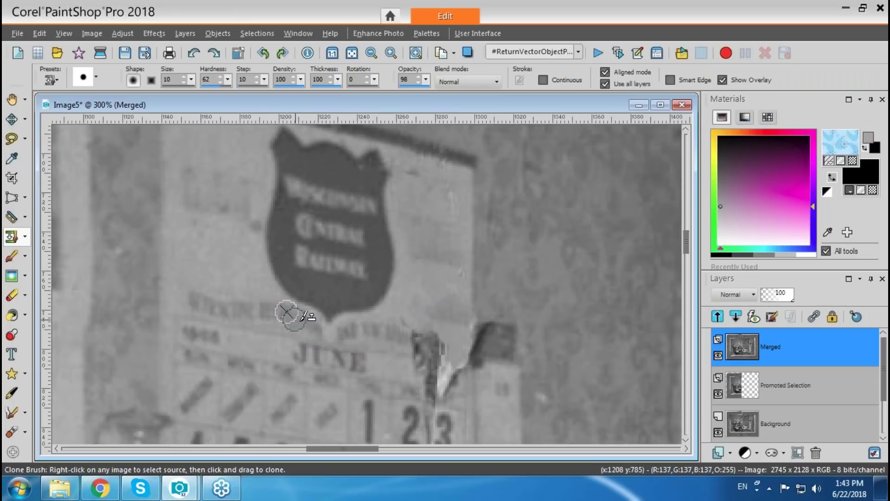
left_click(427, 343)
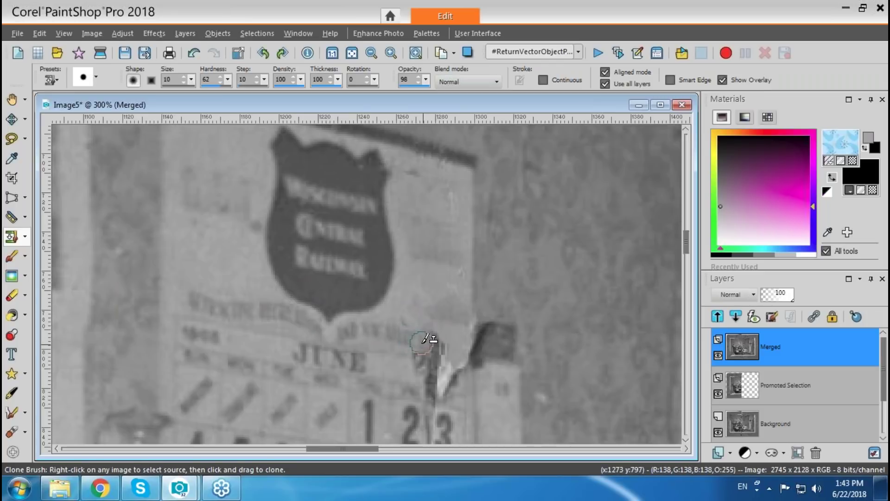
left_click(426, 341)
mouse_move(423, 343)
left_mouse_down()
mouse_move(436, 312)
mouse_move(433, 291)
mouse_move(423, 318)
mouse_move(435, 322)
mouse_move(436, 378)
mouse_move(408, 360)
mouse_move(386, 366)
mouse_move(448, 367)
mouse_move(449, 375)
mouse_move(425, 369)
mouse_move(398, 386)
mouse_move(444, 389)
left_mouse_up()
right_click(438, 297)
right_click(386, 366)
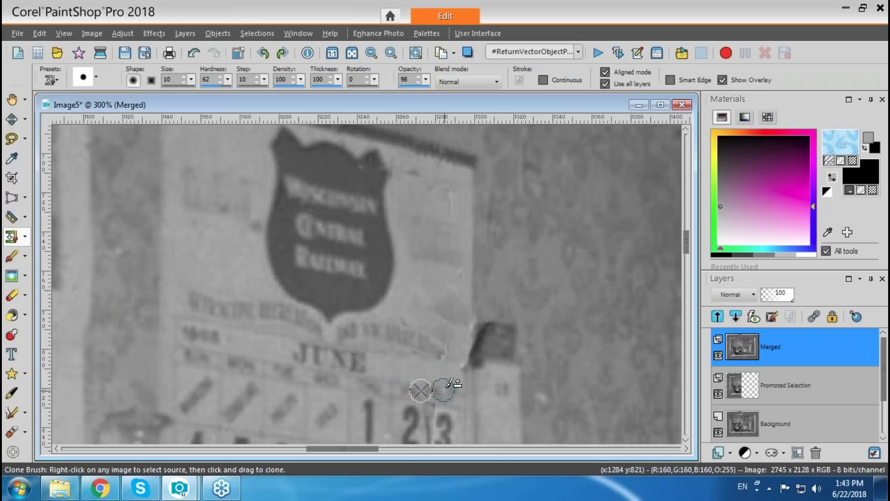
Step: Examine the remaining tear down the calendar's date columns, the desk area and the whole rejoined photo for leftover damage
left_click_drag(686, 243, 686, 253)
mouse_move(460, 324)
left_mouse_down()
mouse_move(431, 311)
mouse_move(437, 303)
mouse_move(391, 284)
left_mouse_up()
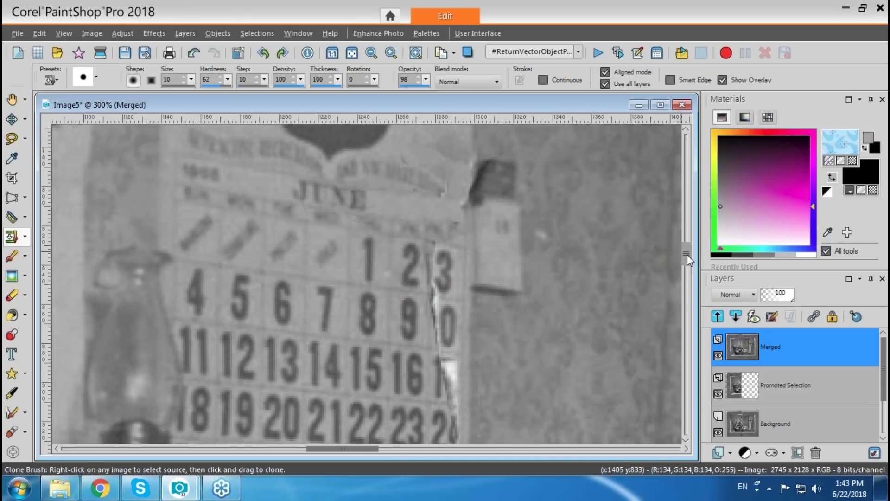
left_click_drag(687, 254, 687, 267)
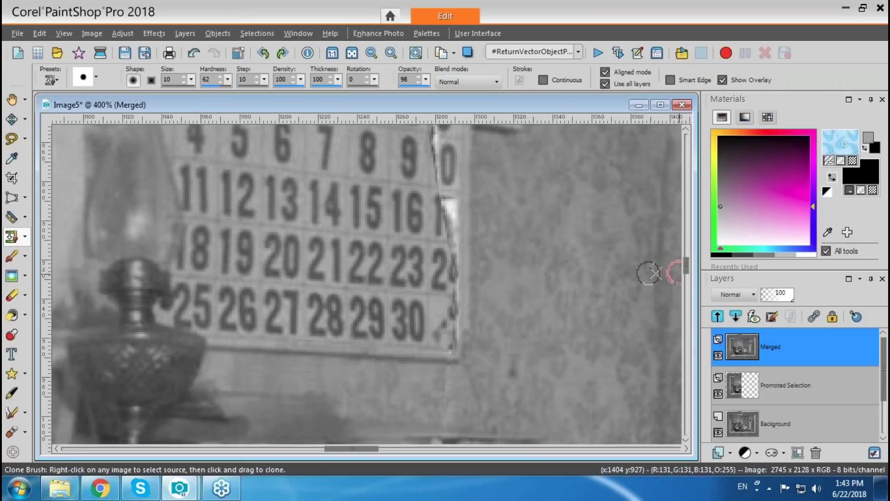
scroll(672, 271, "up", 2)
scroll(686, 268, "down", 5)
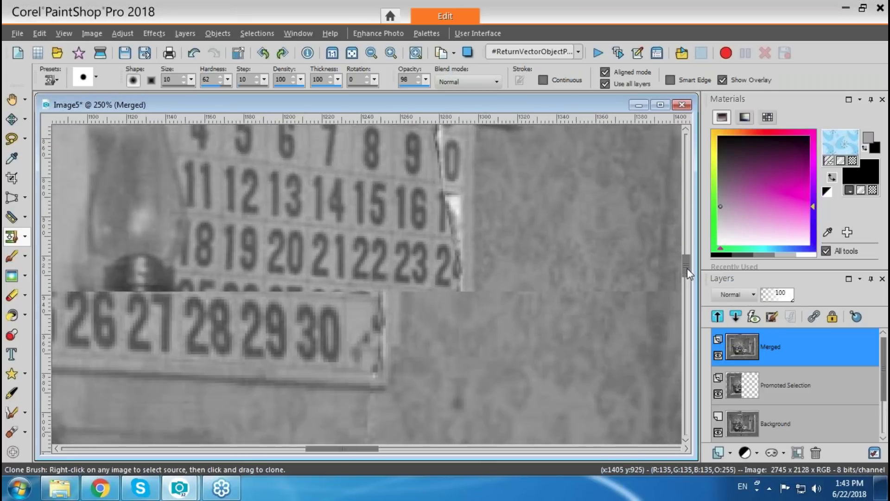
scroll(690, 273, "down", 4)
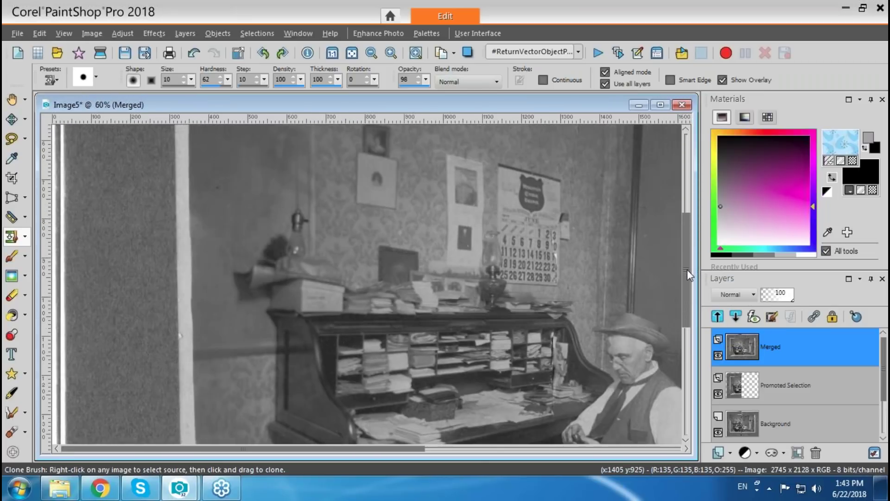
scroll(686, 270, "down", 1)
left_click_drag(686, 271, 689, 303)
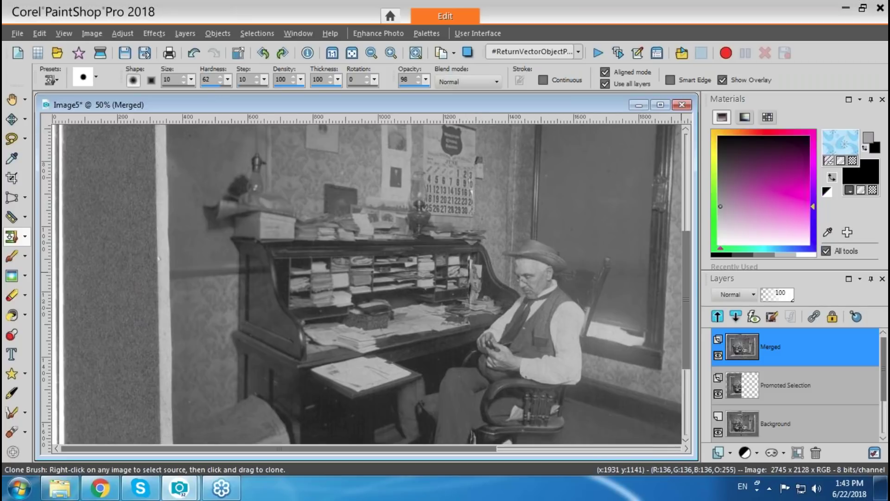
left_click_drag(688, 296, 694, 238)
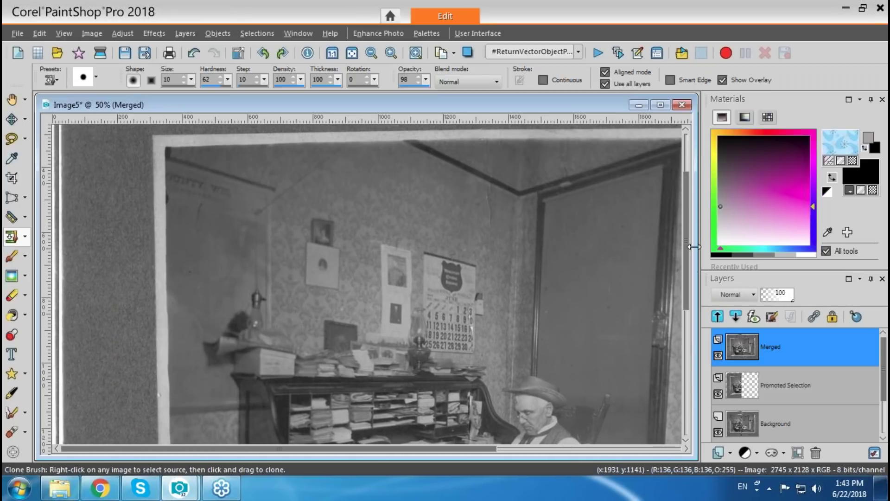
scroll(688, 260, "down", 1)
scroll(689, 269, "up", 2)
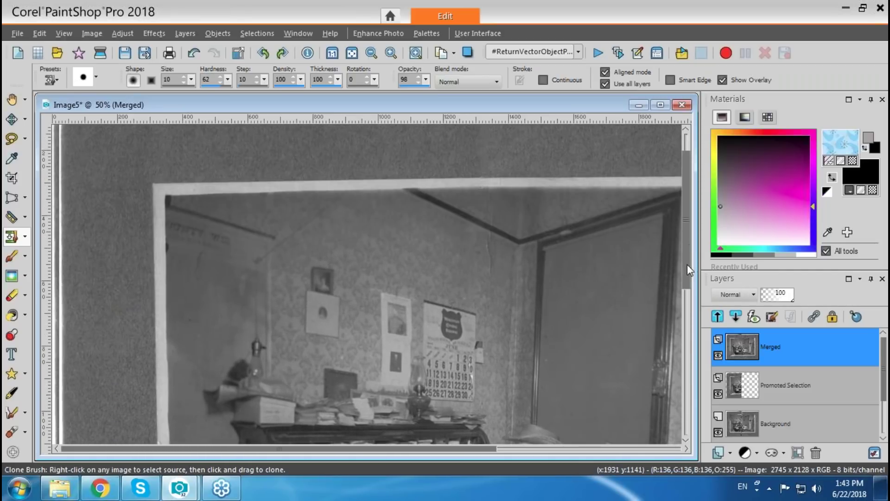
scroll(686, 273, "down", 1)
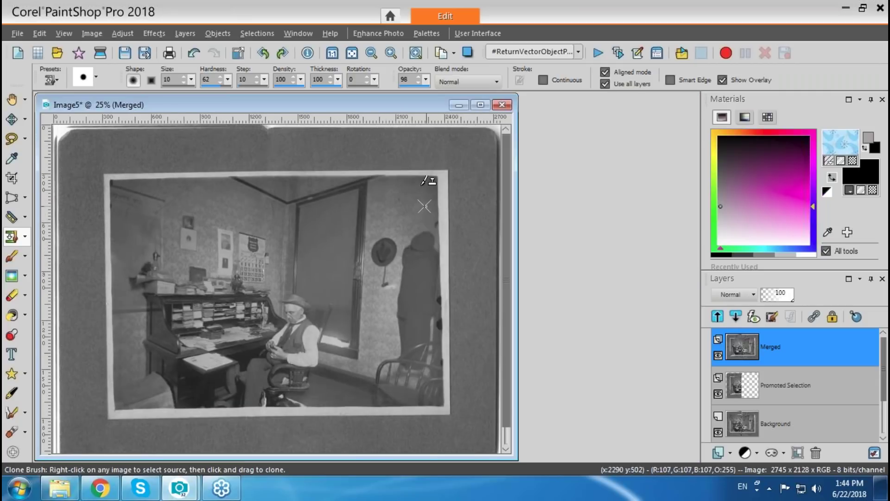
Step: Straighten the photo with Perspective Correction, placing the four points on the inner corners of its white border, and apply the correction
left_click_drag(401, 108, 509, 116)
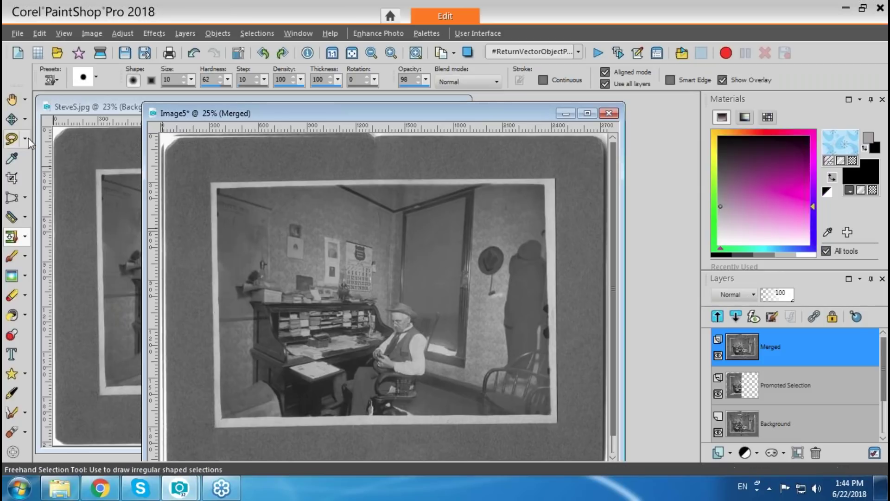
left_click(25, 199)
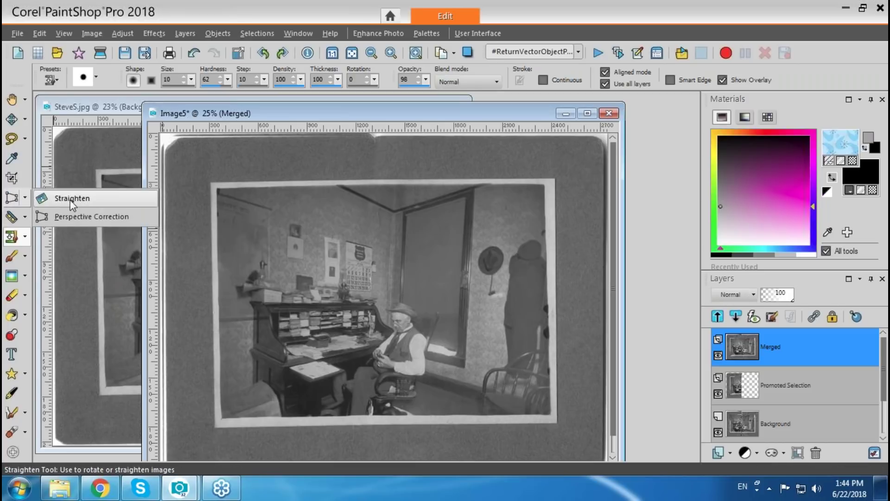
left_click(56, 198)
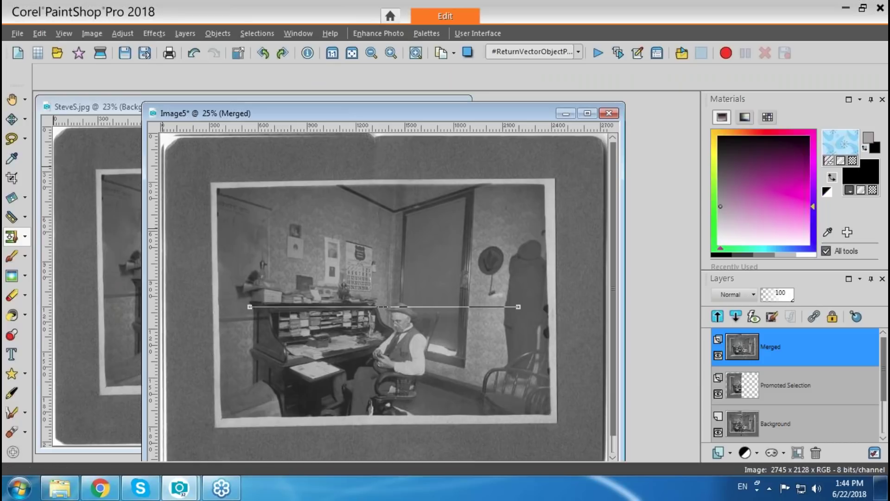
left_click(26, 199)
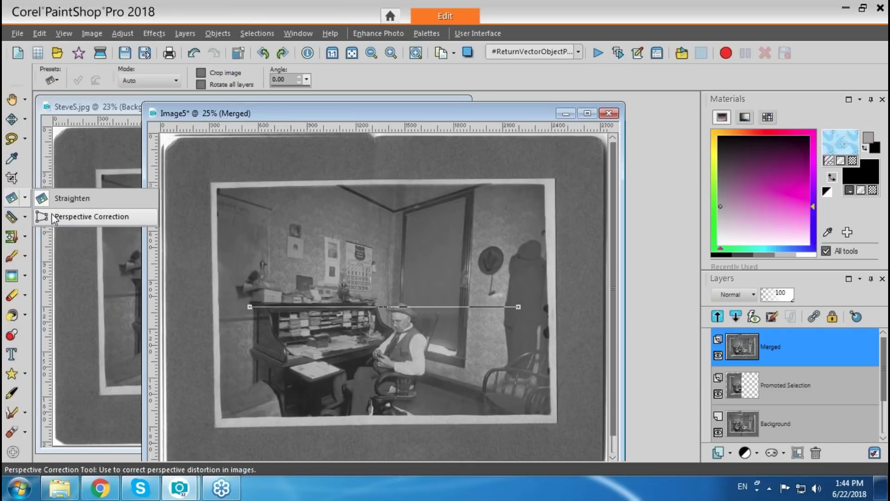
left_click(70, 218)
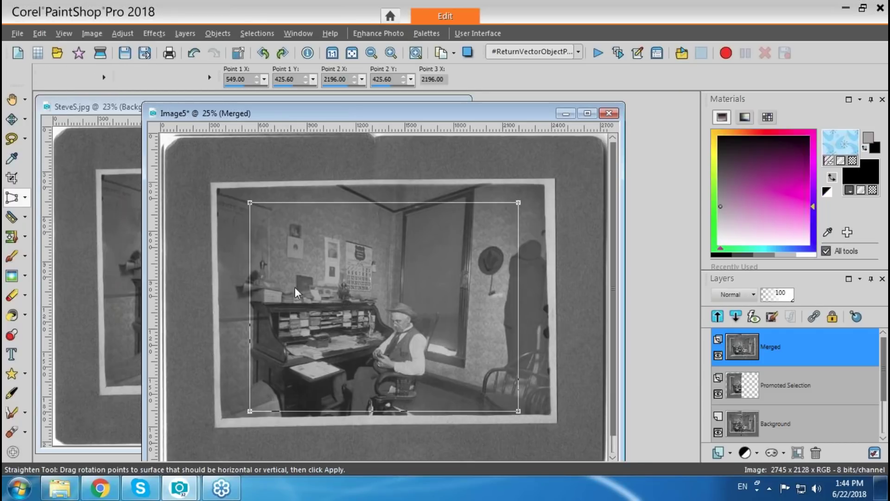
left_click_drag(249, 203, 217, 189)
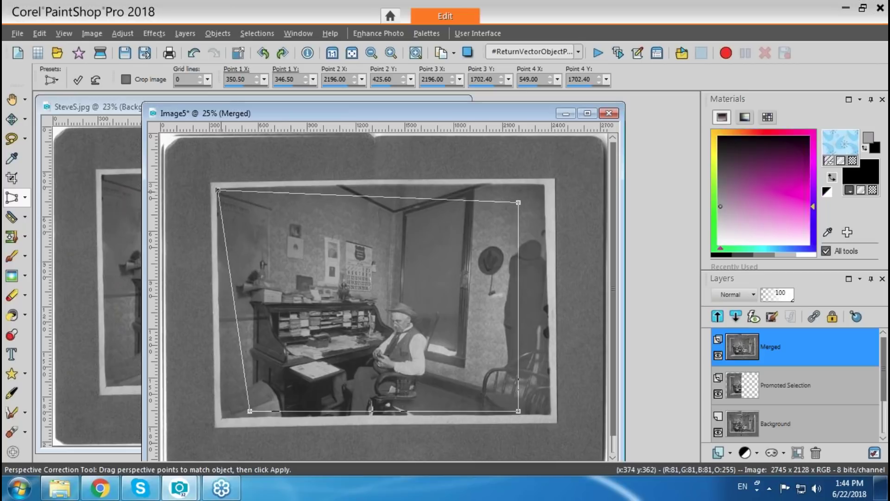
left_click_drag(518, 203, 546, 184)
left_click_drag(546, 183, 546, 185)
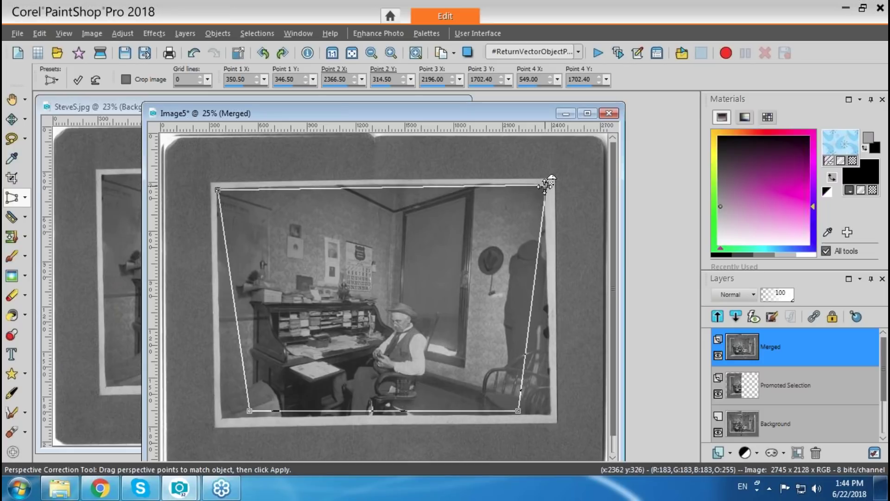
left_click_drag(518, 409, 551, 412)
left_click_drag(252, 414, 220, 416)
left_click_drag(218, 190, 216, 189)
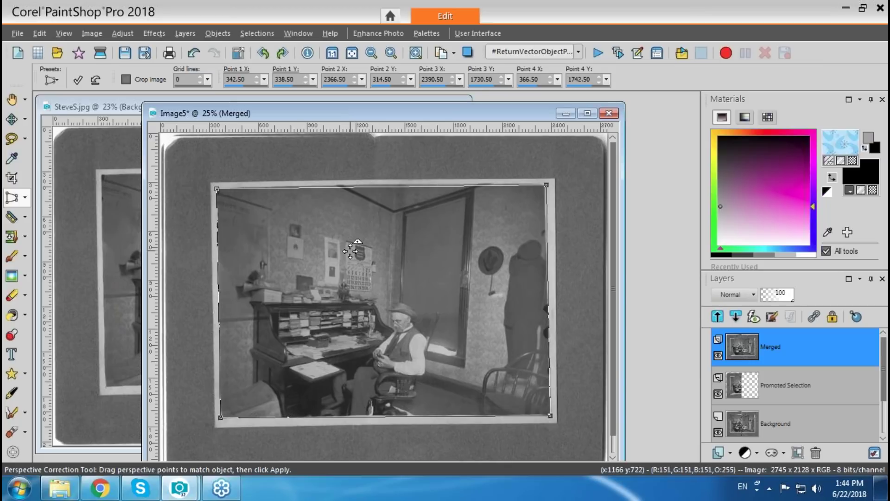
left_click(78, 81)
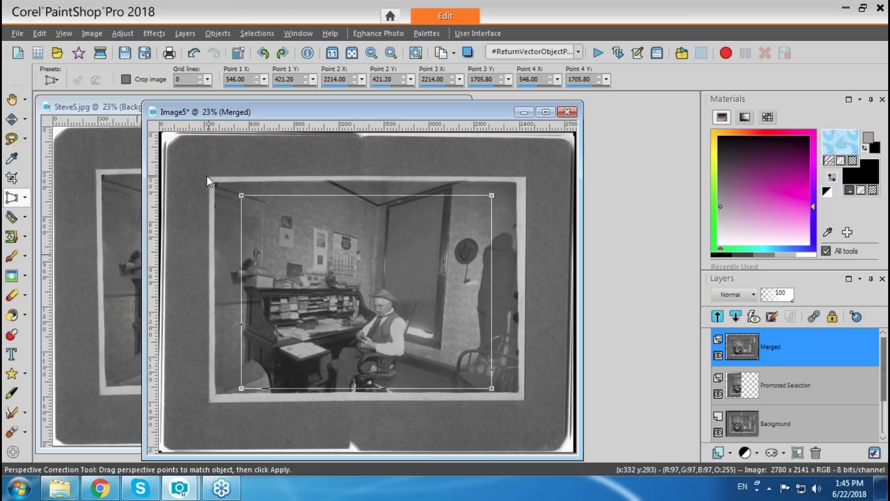
Step: Clone the grey mount texture over the worn white edges and corners all around the image, using the Clone Brush at size 100
left_click(25, 138)
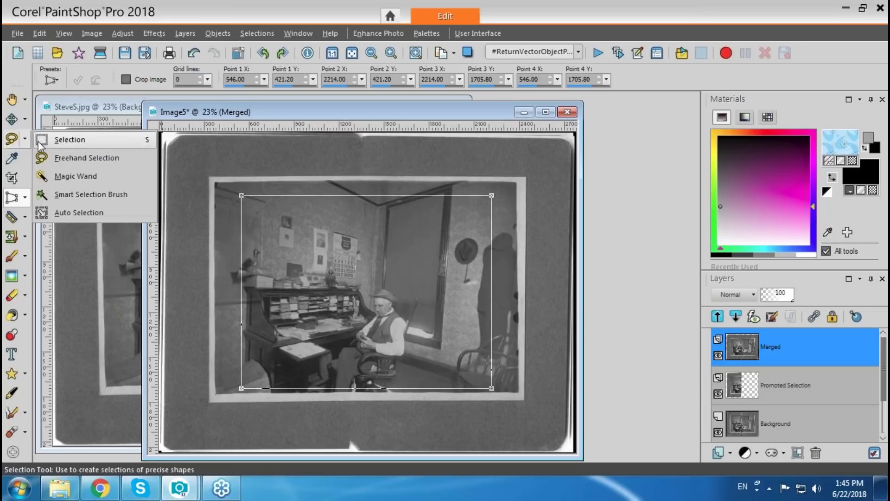
left_click(65, 141)
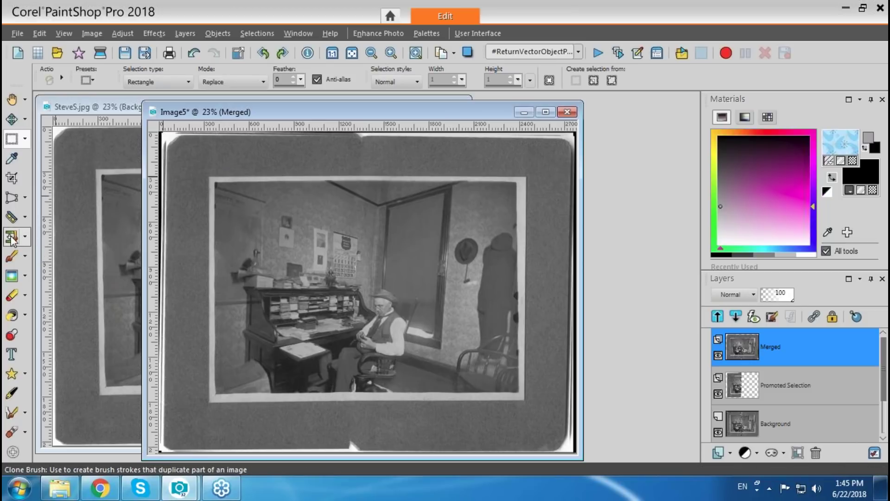
left_click(24, 236)
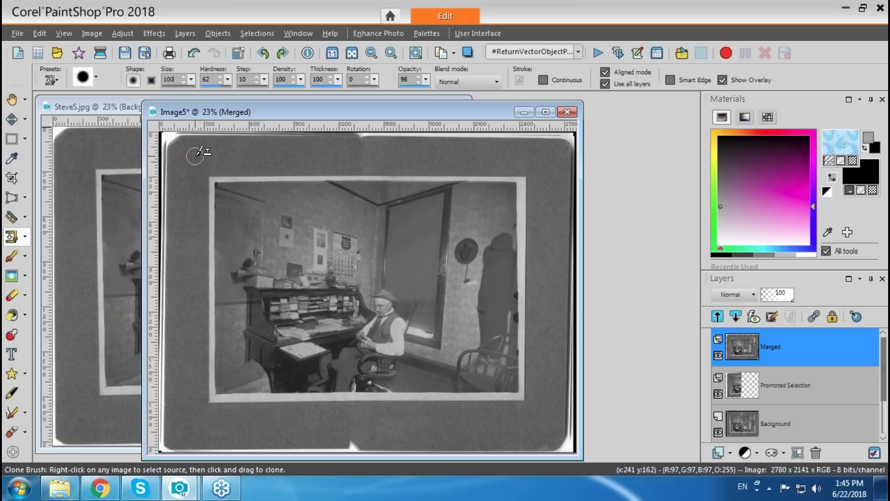
right_click(195, 159)
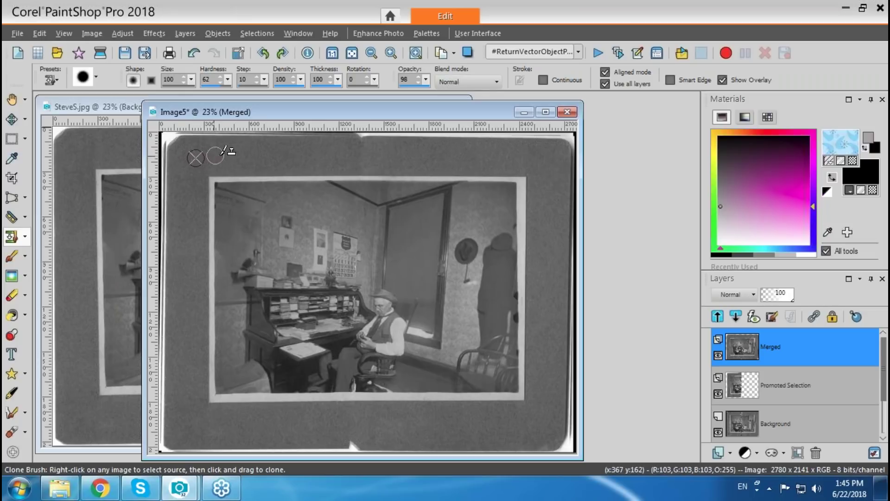
mouse_move(200, 136)
left_mouse_down()
mouse_move(566, 132)
mouse_move(175, 133)
mouse_move(191, 144)
mouse_move(168, 135)
mouse_move(166, 429)
left_mouse_up()
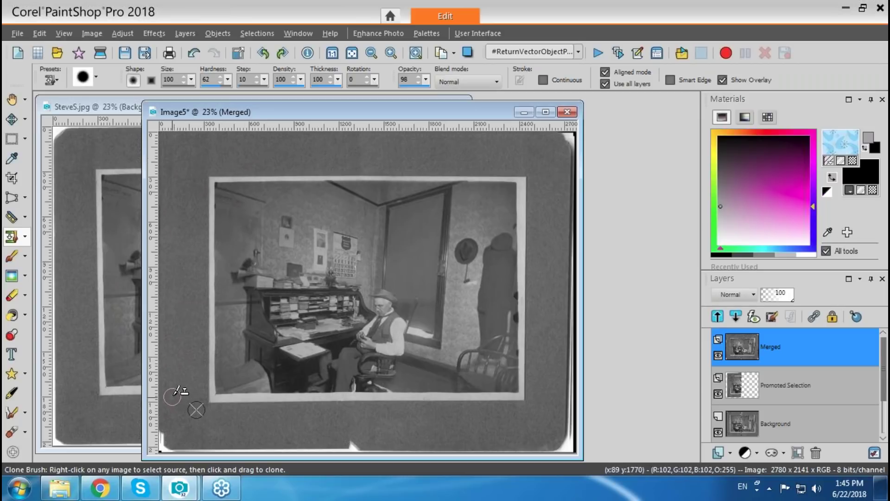
right_click(174, 420)
mouse_move(174, 421)
left_mouse_down()
mouse_move(169, 447)
mouse_move(307, 436)
mouse_move(342, 440)
mouse_move(232, 443)
mouse_move(576, 450)
mouse_move(516, 429)
mouse_move(509, 441)
mouse_move(570, 445)
mouse_move(569, 433)
mouse_move(542, 427)
mouse_move(567, 440)
mouse_move(568, 380)
mouse_move(570, 424)
mouse_move(573, 133)
mouse_move(559, 134)
mouse_move(554, 161)
mouse_move(564, 136)
mouse_move(582, 135)
mouse_move(566, 136)
mouse_move(567, 353)
left_mouse_up()
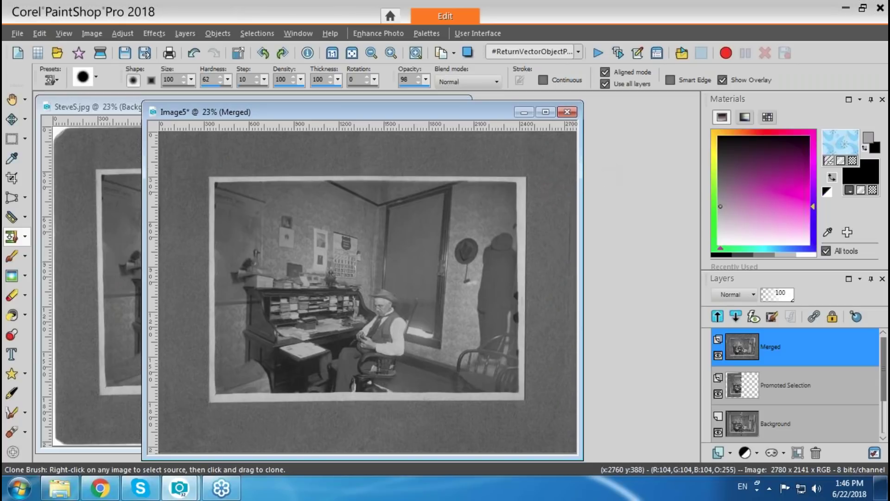
Step: Select the entire Merged layer and contract the selection by 150 pixels
left_click_drag(445, 116, 440, 118)
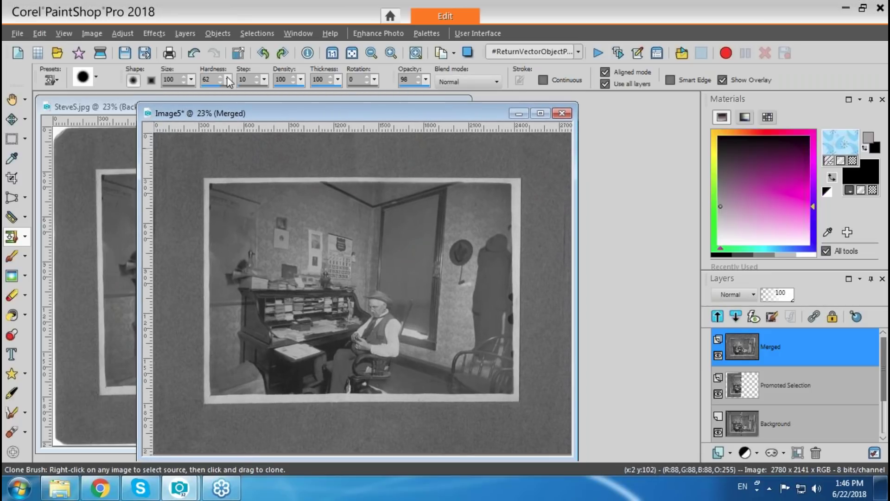
left_click(261, 35)
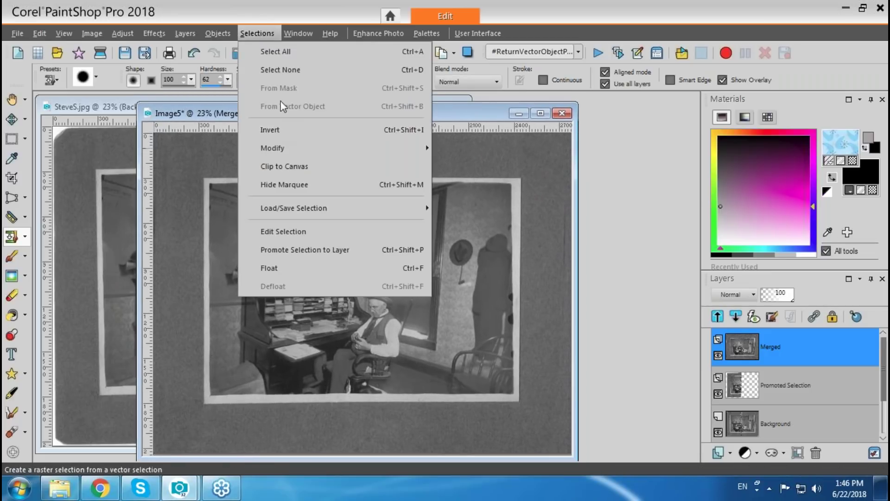
left_click(286, 54)
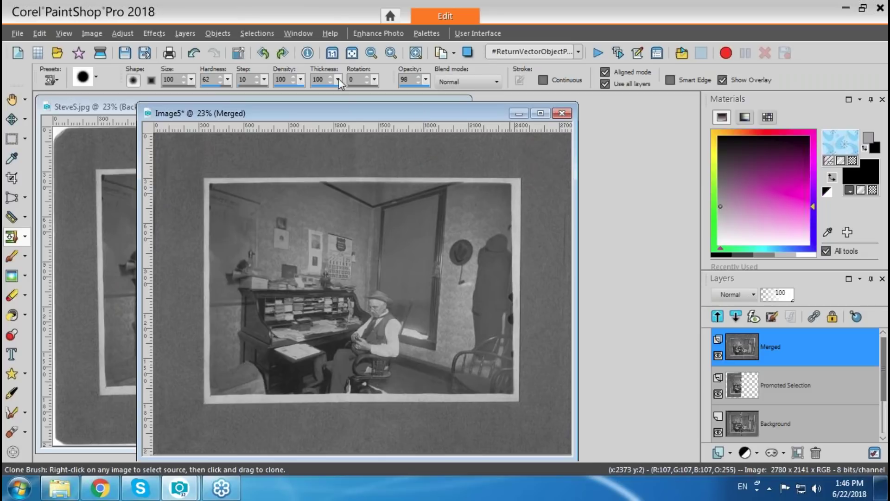
left_click(263, 35)
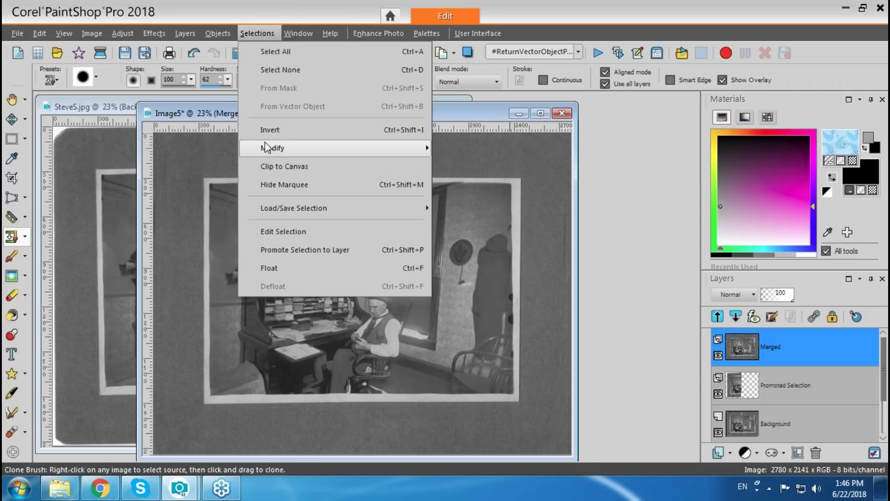
mouse_move(267, 153)
left_click(467, 166)
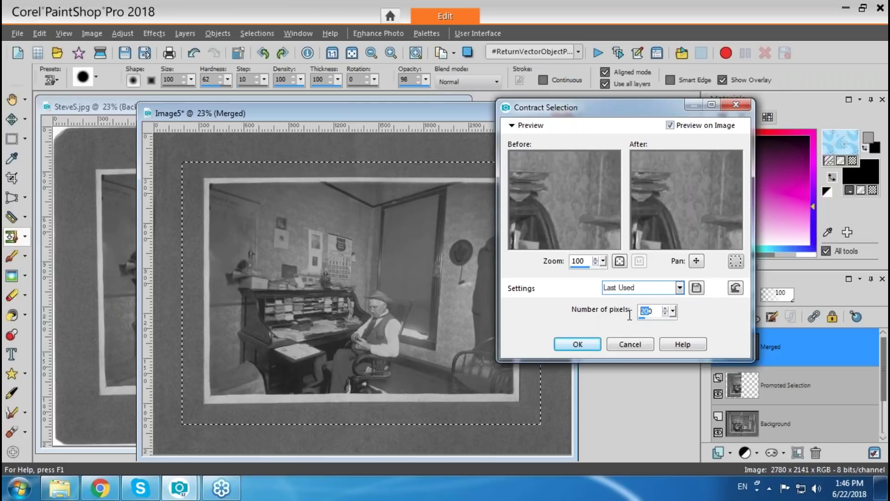
type("150")
left_click(577, 344)
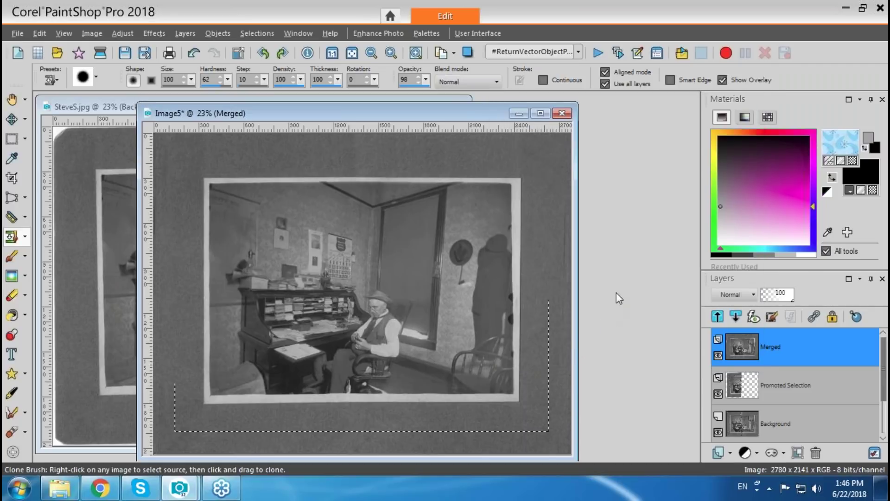
Step: Expand the selection by 100 pixels to give it rounded corners around the mount
left_click(254, 33)
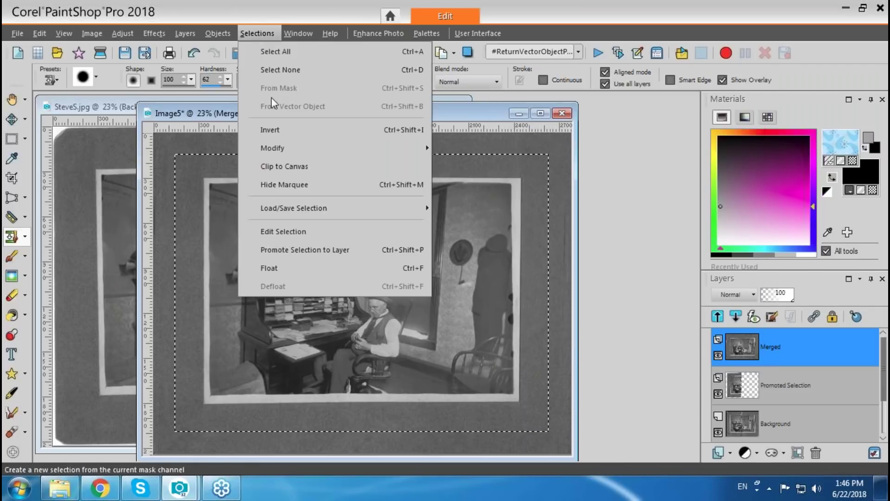
mouse_move(417, 148)
left_click(468, 147)
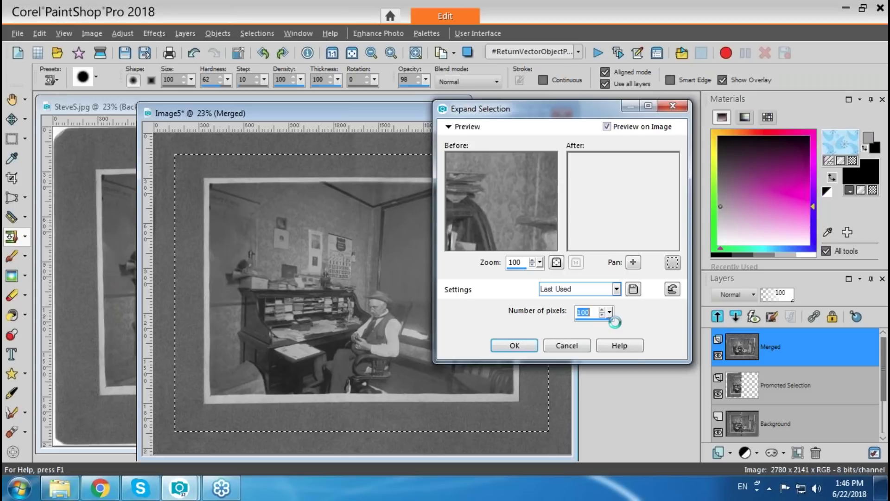
left_click(514, 345)
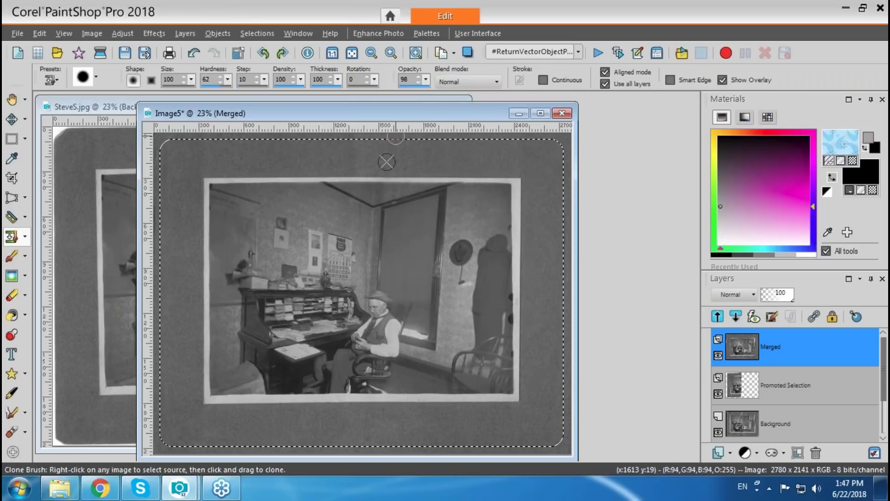
Step: Expand the rounded selection by a further 40 pixels towards the mount's outer edges
left_click(260, 38)
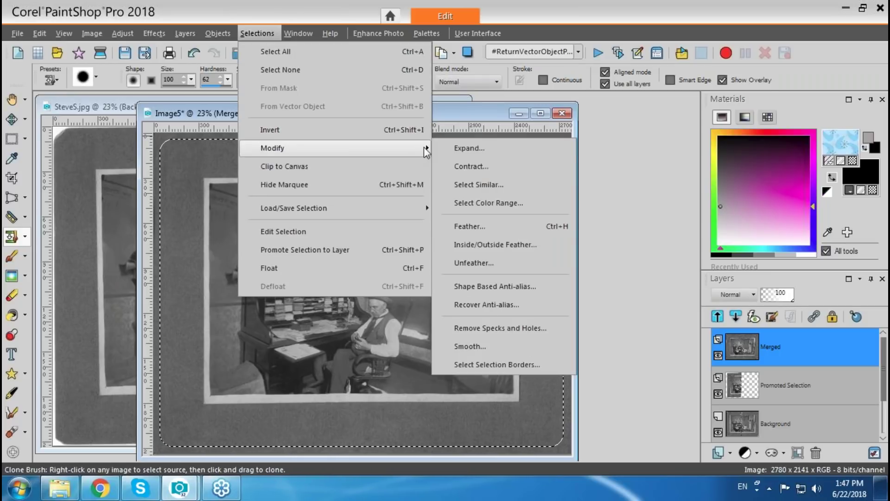
left_click(470, 147)
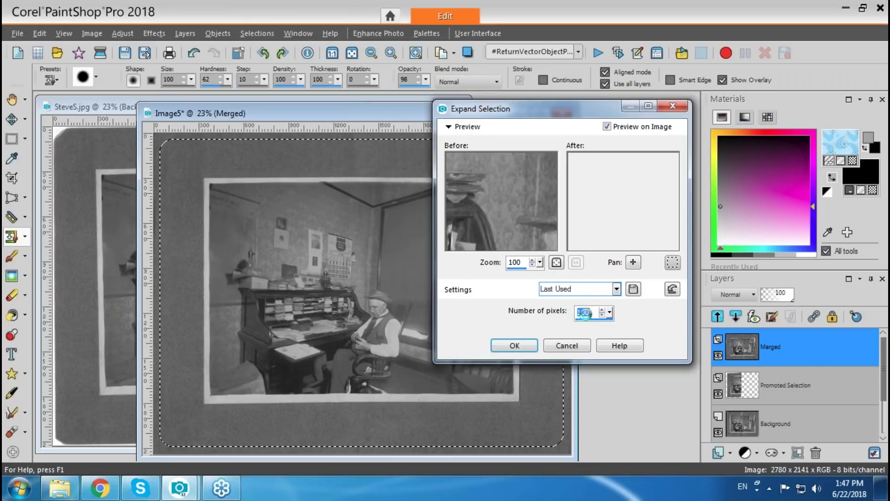
type("40")
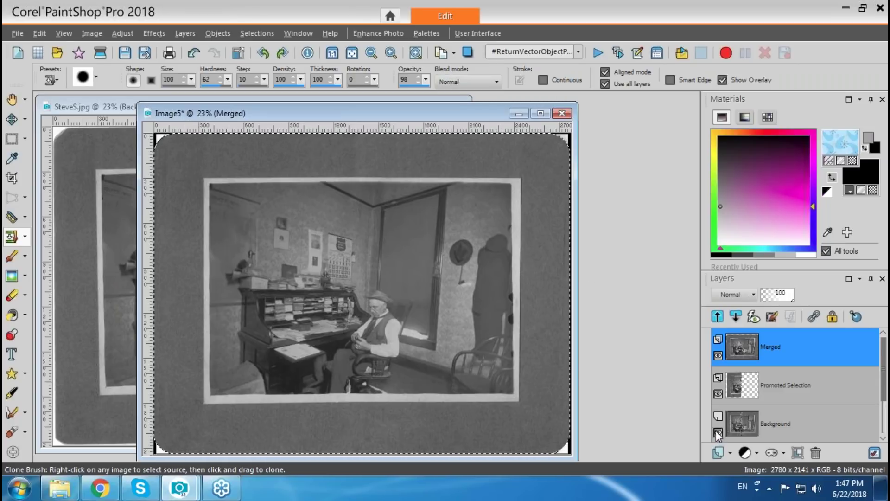
Step: Hide the Promoted Selection and Background layers and move the Image5 window beside the SteveS.jpg original for comparison
left_click(717, 394)
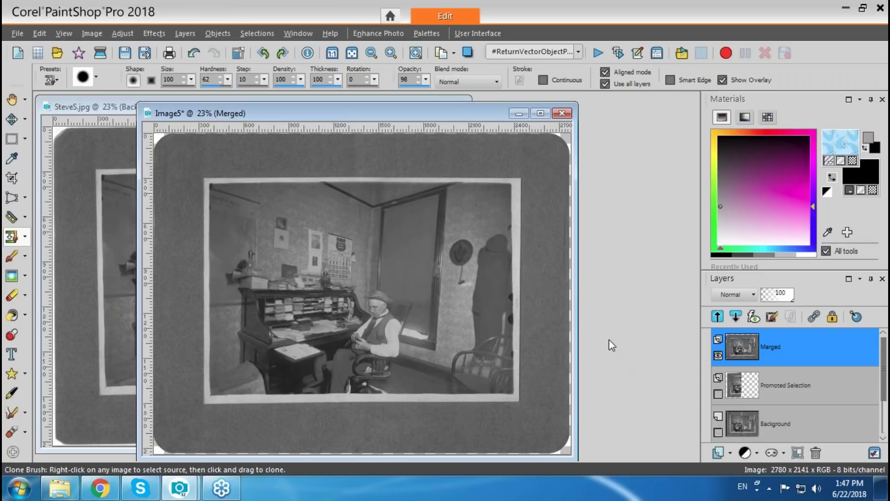
left_click_drag(482, 110, 492, 108)
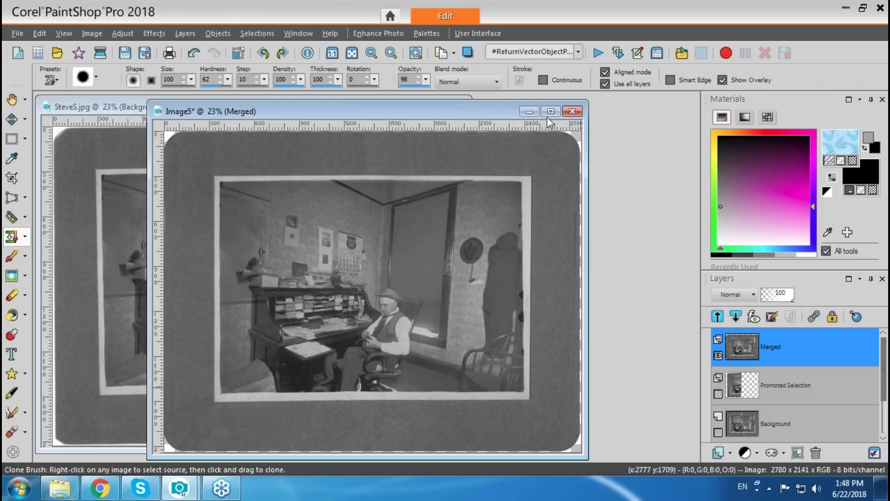
left_click_drag(554, 118, 626, 116)
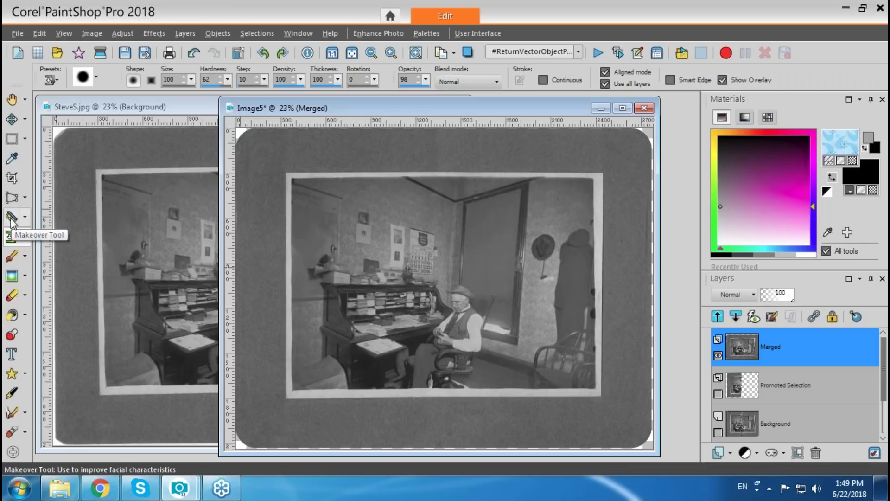
Step: Activate the Makeover tool in its Blemish Fixer mode
left_click(25, 217)
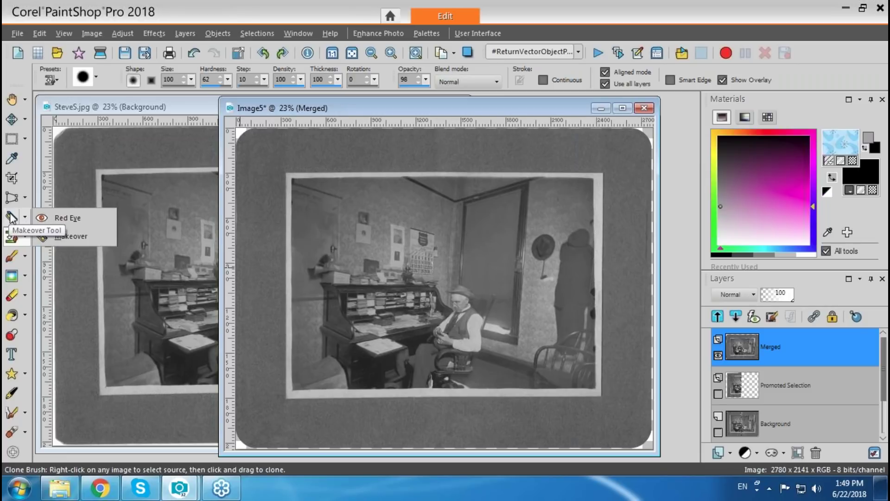
left_click(12, 220)
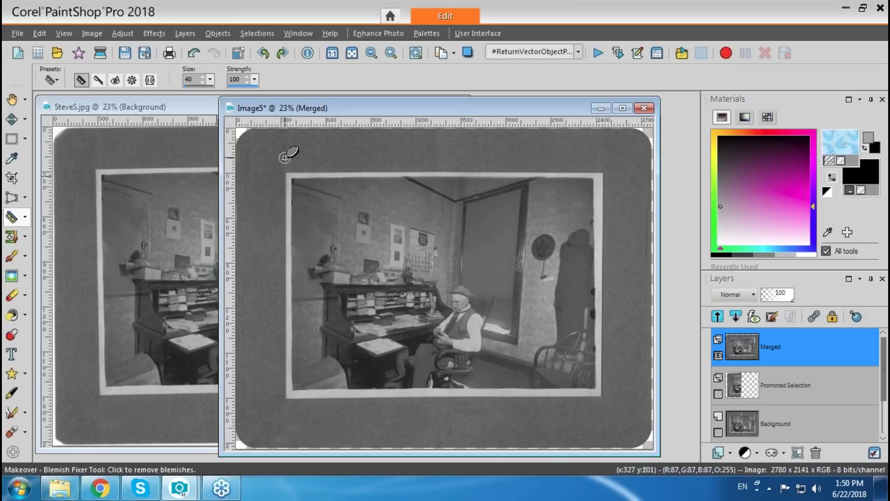
Step: Open Sharry.jpg from the ~June 22 folder and place its window over the other images
left_click(57, 52)
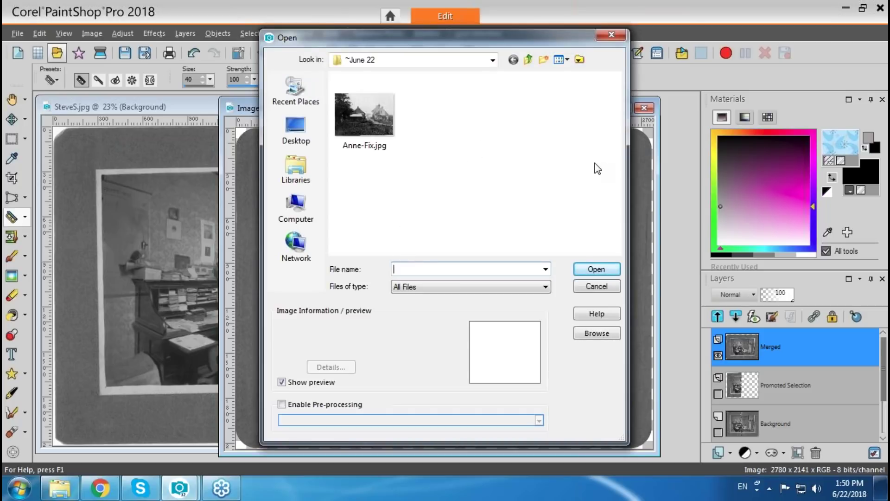
scroll(615, 138, "down", 5)
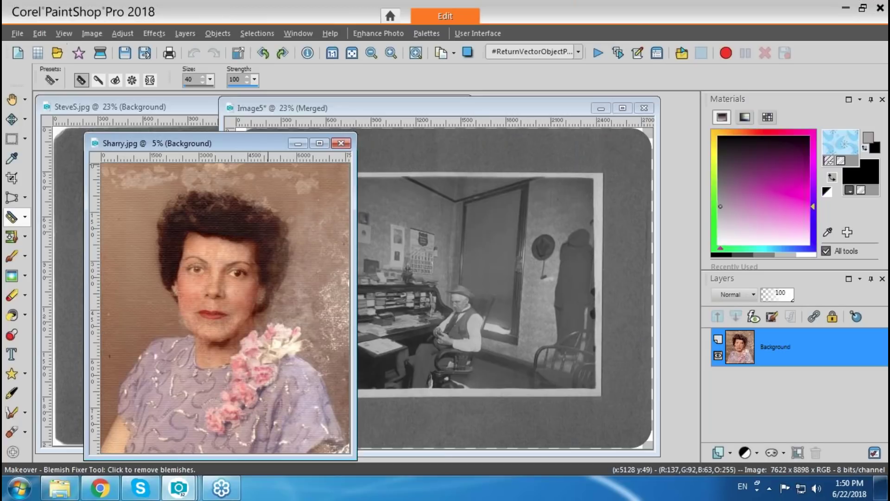
left_click_drag(273, 144, 404, 134)
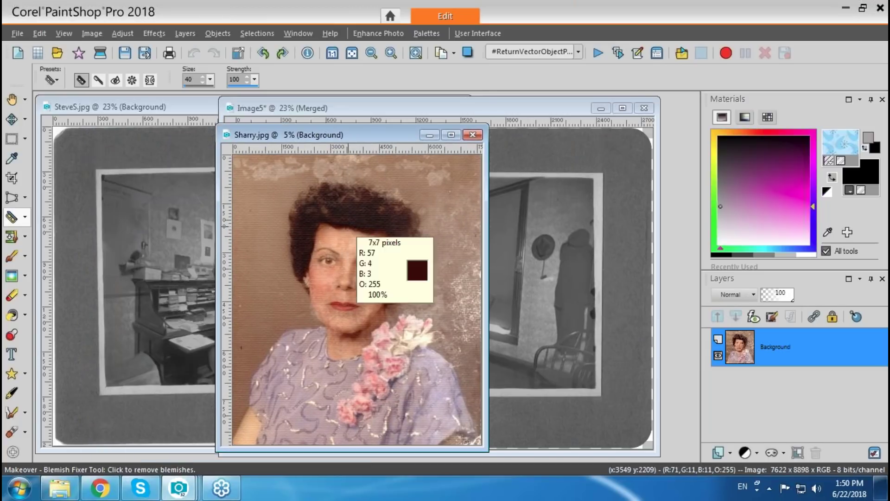
Step: Clone clean brown background over the faded area beside the woman's hair and above the flowers, using the Clone Brush at size 300
scroll(351, 232, "up", 2)
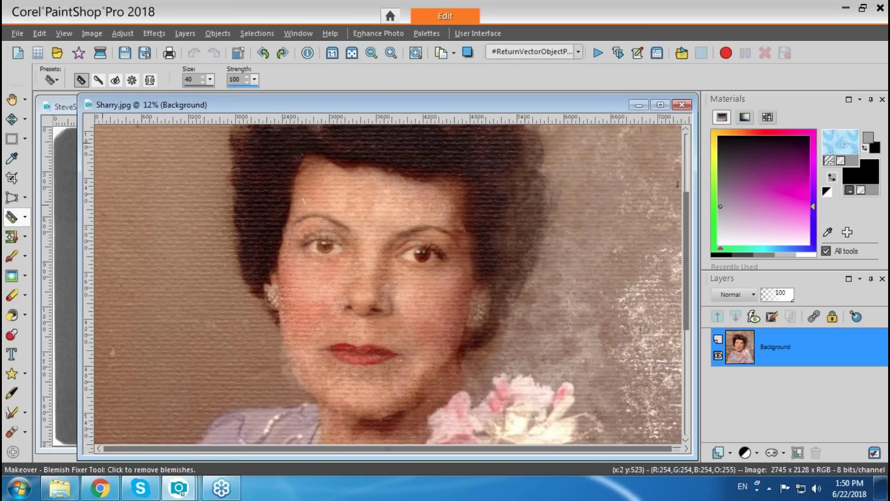
left_click(11, 239)
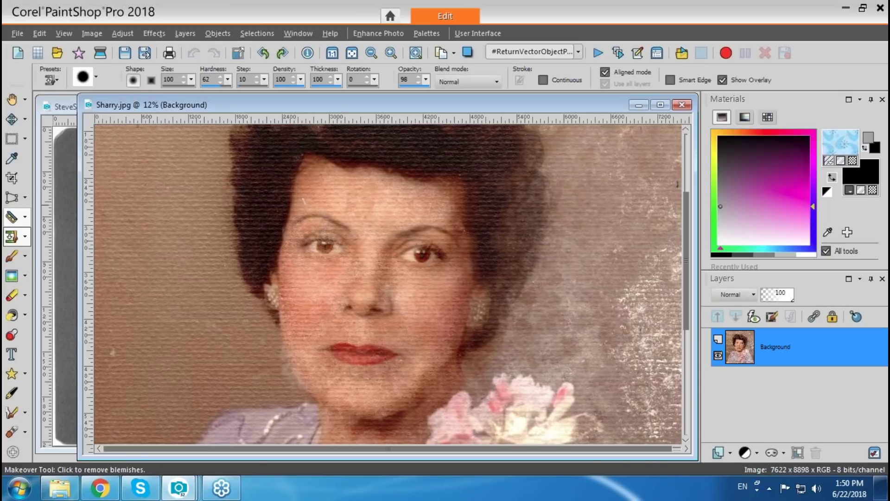
double_click(168, 79)
type("300")
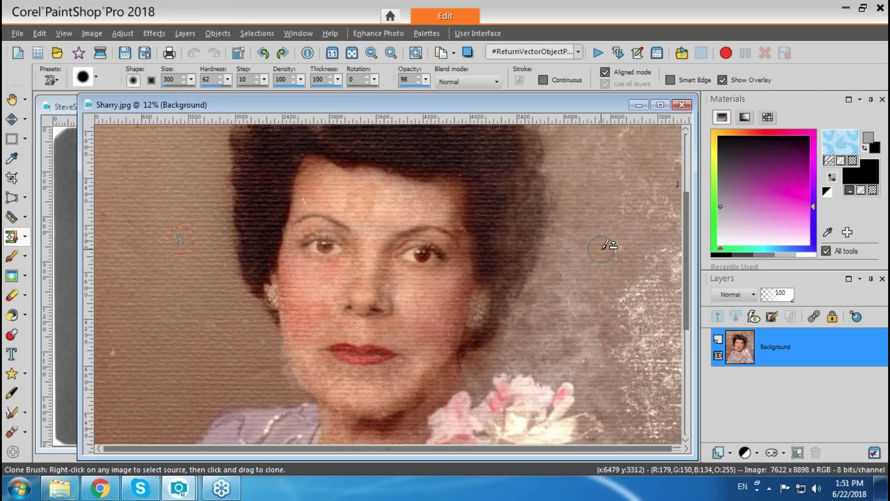
mouse_move(605, 244)
left_mouse_down()
mouse_move(631, 251)
mouse_move(613, 251)
mouse_move(625, 253)
mouse_move(604, 265)
mouse_move(633, 268)
mouse_move(610, 266)
mouse_move(637, 245)
mouse_move(614, 242)
mouse_move(631, 236)
mouse_move(619, 225)
mouse_move(593, 230)
mouse_move(595, 250)
mouse_move(583, 265)
mouse_move(594, 266)
mouse_move(601, 288)
mouse_move(625, 284)
mouse_move(566, 298)
mouse_move(583, 294)
mouse_move(559, 278)
mouse_move(587, 259)
mouse_move(588, 233)
mouse_move(573, 237)
mouse_move(581, 241)
mouse_move(554, 308)
mouse_move(588, 318)
mouse_move(555, 319)
mouse_move(636, 316)
mouse_move(566, 314)
mouse_move(548, 329)
mouse_move(579, 341)
mouse_move(540, 321)
mouse_move(551, 308)
left_mouse_up()
left_click(634, 315)
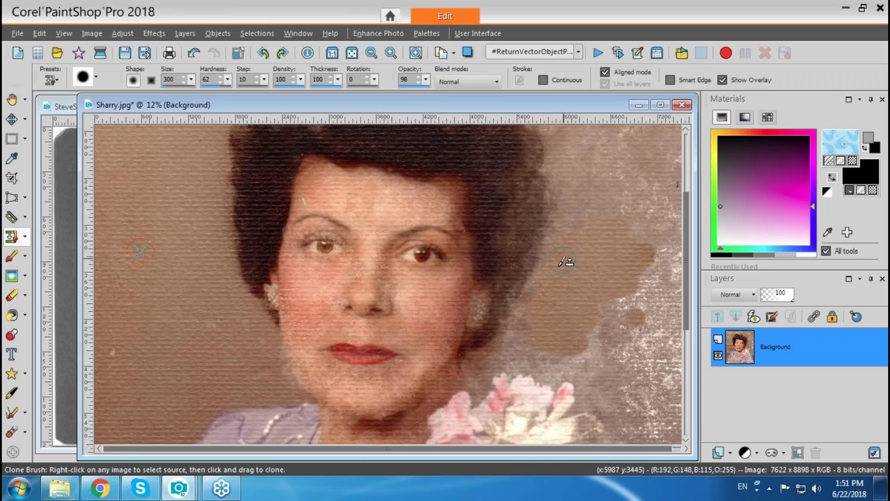
mouse_move(542, 345)
left_mouse_down()
mouse_move(567, 358)
mouse_move(601, 337)
mouse_move(618, 312)
mouse_move(601, 305)
mouse_move(580, 336)
mouse_move(611, 317)
mouse_move(599, 298)
mouse_move(603, 284)
mouse_move(590, 284)
mouse_move(621, 260)
mouse_move(606, 270)
left_mouse_up()
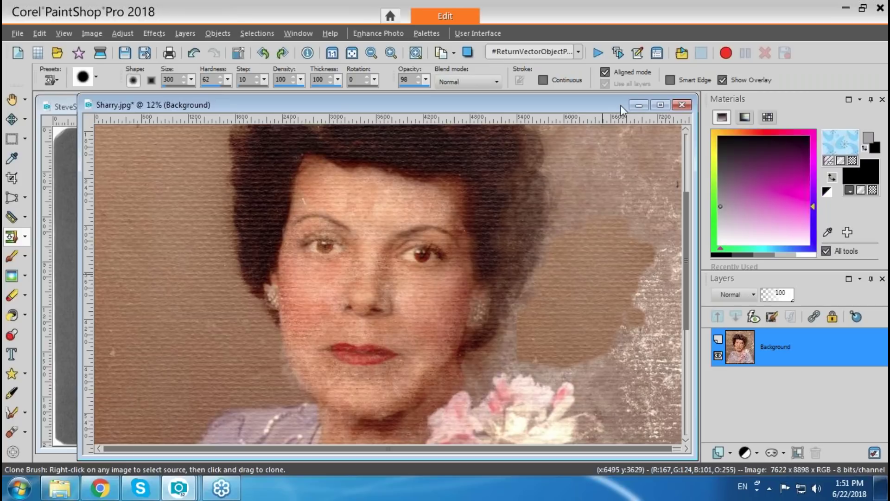
Step: Minimize Sharry.jpg, hide Image5's Merged layer, and show its Promoted Selection and Background layers
left_click(639, 105)
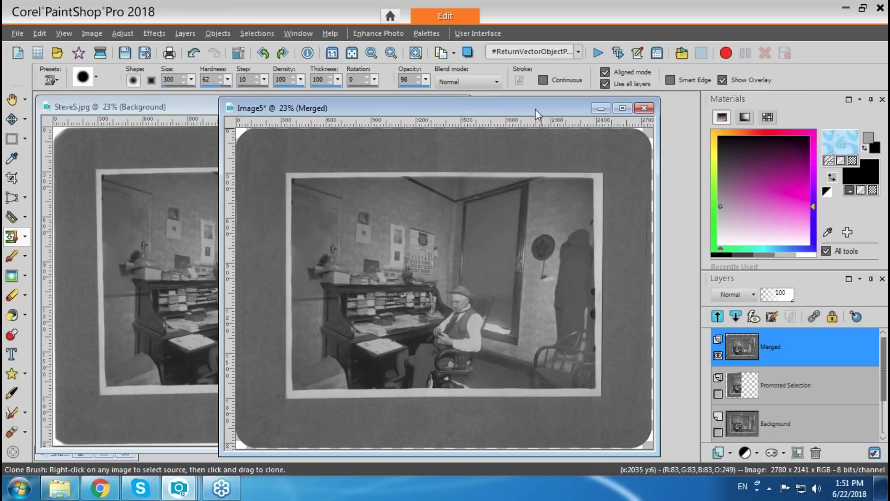
left_click(718, 355)
left_click(718, 394)
left_click(718, 432)
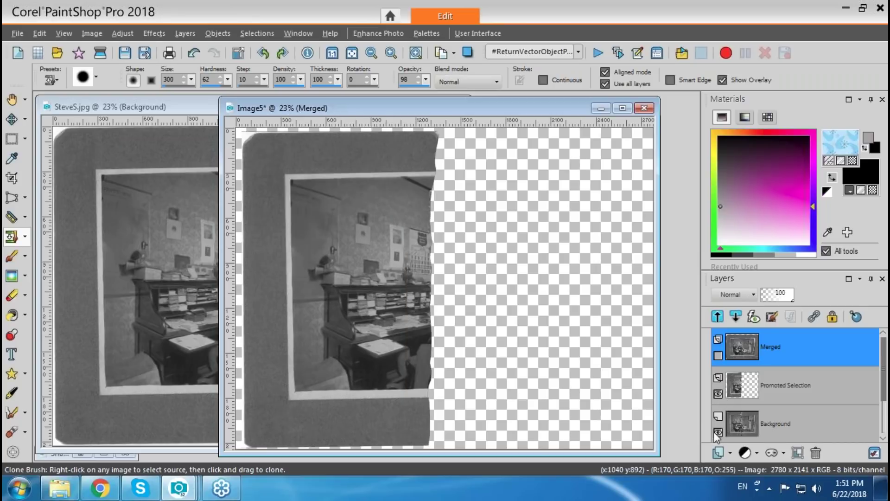
Step: Move the Promoted Selection layer slightly right and down to close the tear against the other half of the photo
left_click(12, 121)
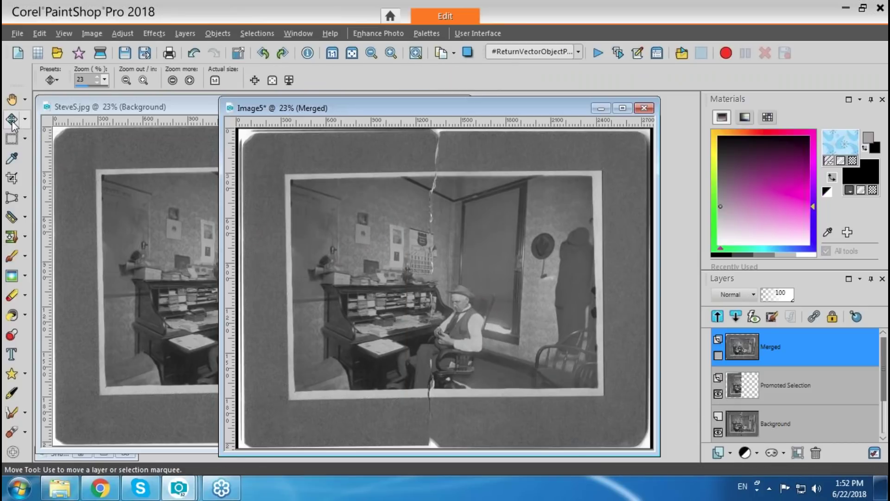
left_click(768, 394)
mouse_move(380, 295)
left_mouse_down()
mouse_move(401, 300)
mouse_move(385, 294)
left_mouse_up()
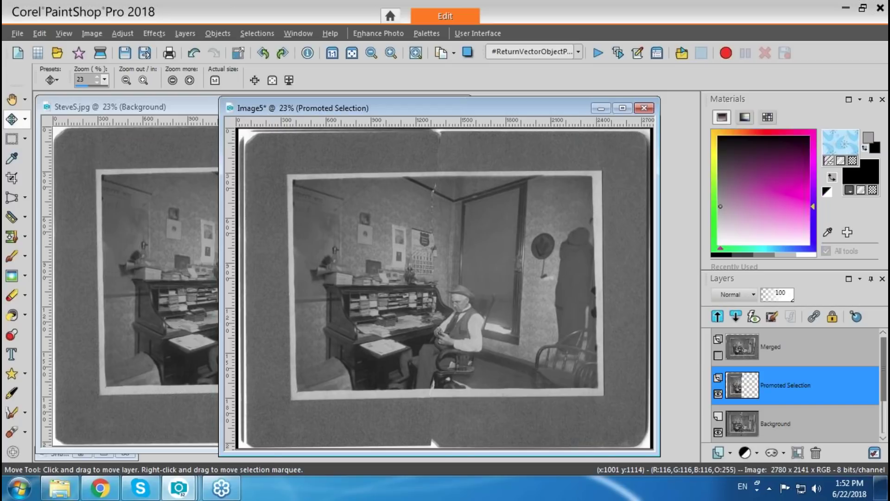
mouse_move(316, 283)
left_mouse_down()
mouse_move(362, 291)
mouse_move(319, 287)
left_mouse_up()
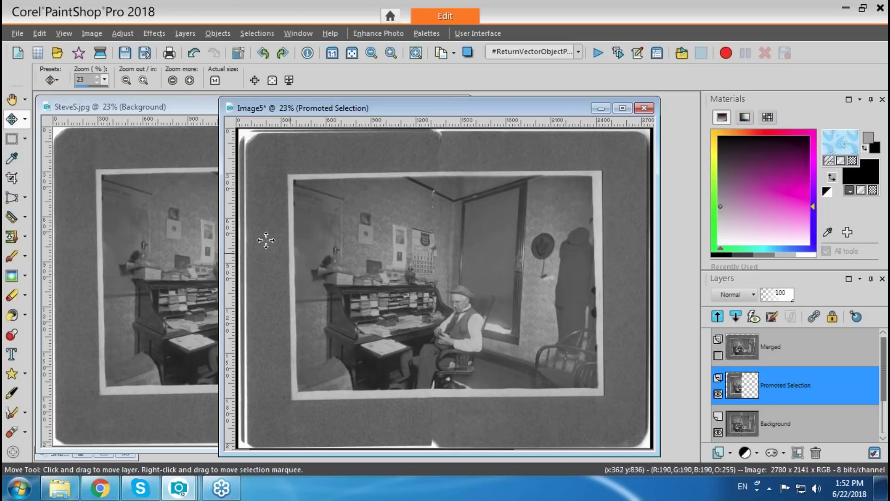
Step: Try rotating the Promoted Selection half to about 357.17 degrees with the Pick tool and shifting it left
left_click(12, 118)
left_click(61, 120)
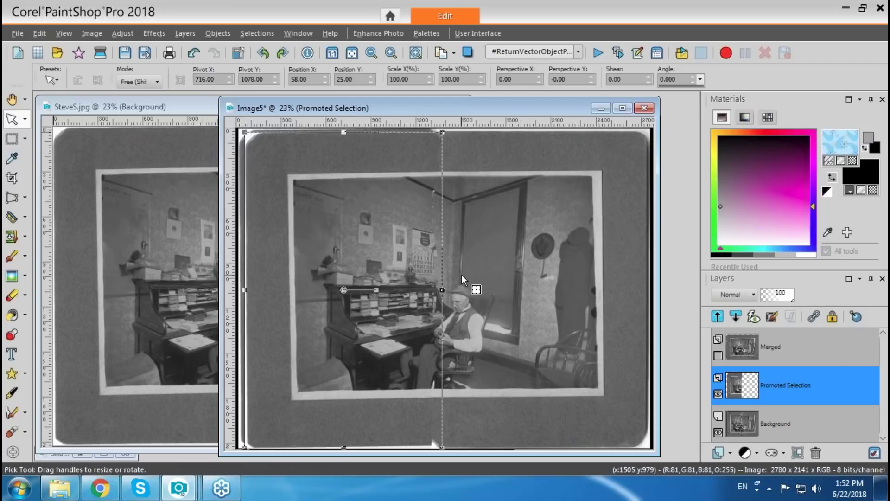
left_click_drag(376, 289, 376, 287)
key("Left")
key("Left")
key("Left")
key("Left")
key("Left")
key("Left")
key("Left")
key("Left")
key("Left")
key("Left")
key("Left")
key("Left")
key("Left")
key("Left")
key("Left")
key("Left")
key("Left")
key("Left")
key("Left")
key("Left")
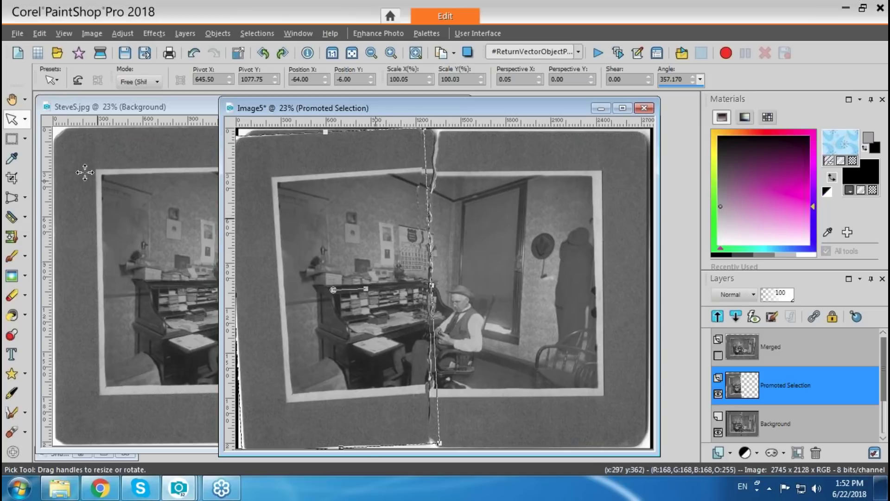
Step: Undo the rotation and shift of the Promoted Selection half
left_click(78, 82)
key("ctrl+z")
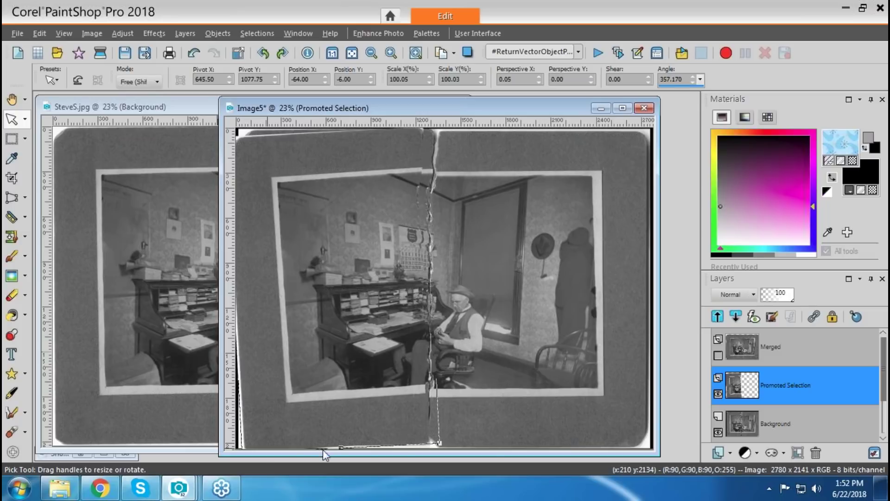
key("ctrl+y")
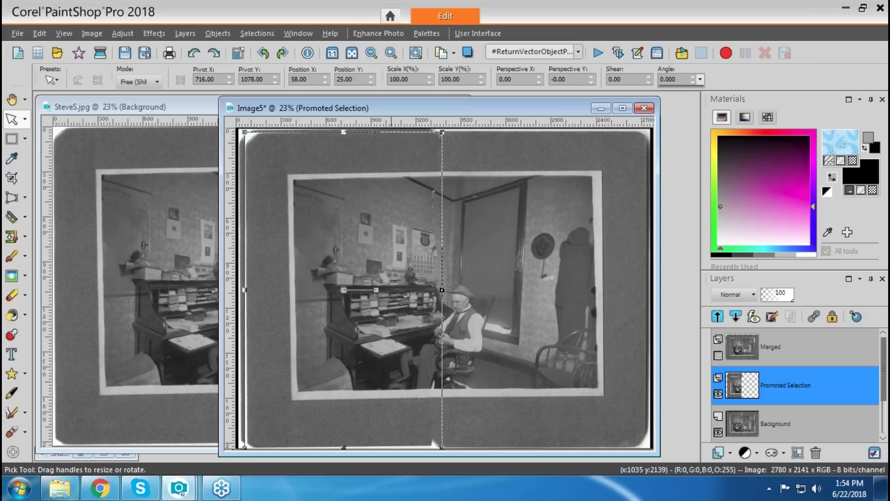
left_click(300, 34)
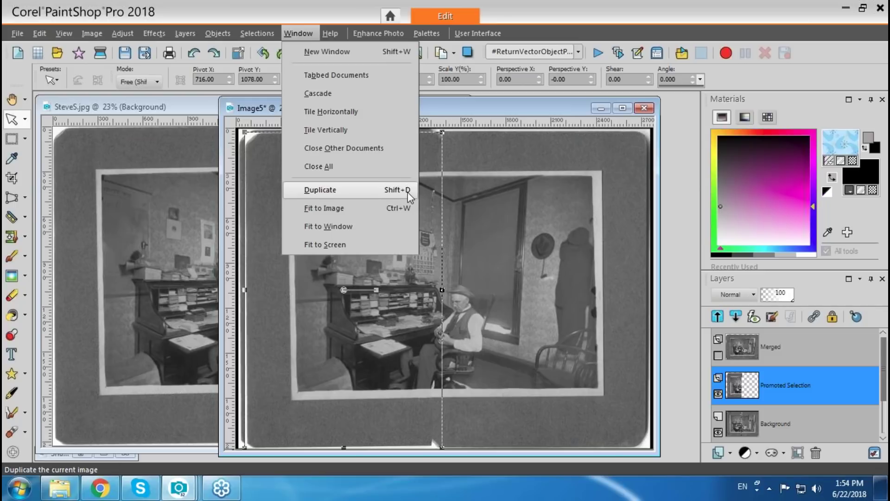
left_click(686, 367)
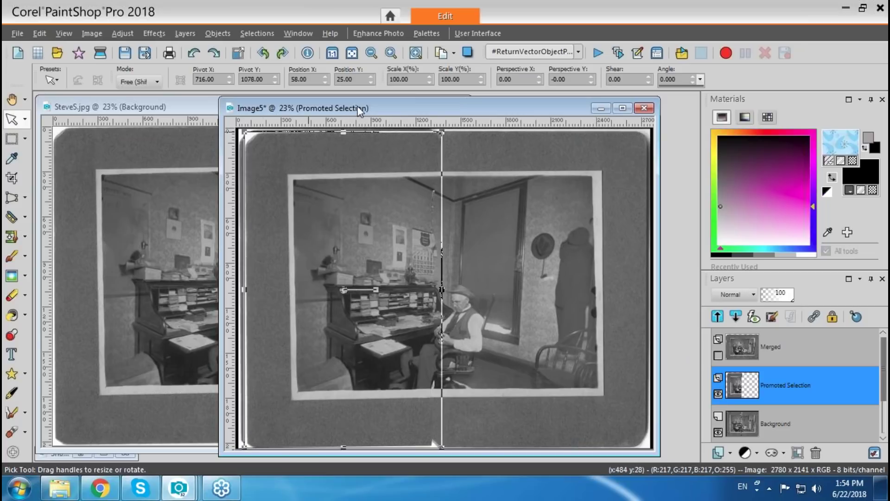
Step: Open Image1.jpg from the Lorraine folder inside Damaged Photos
left_click(56, 53)
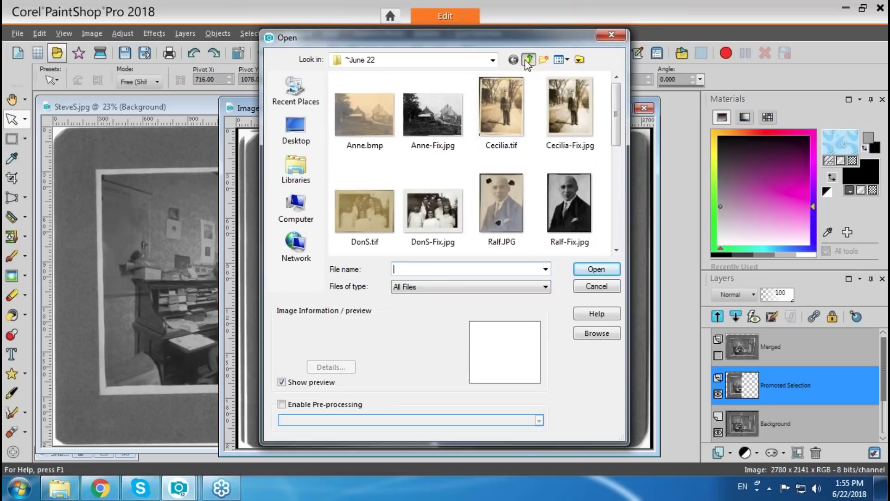
left_click(527, 61)
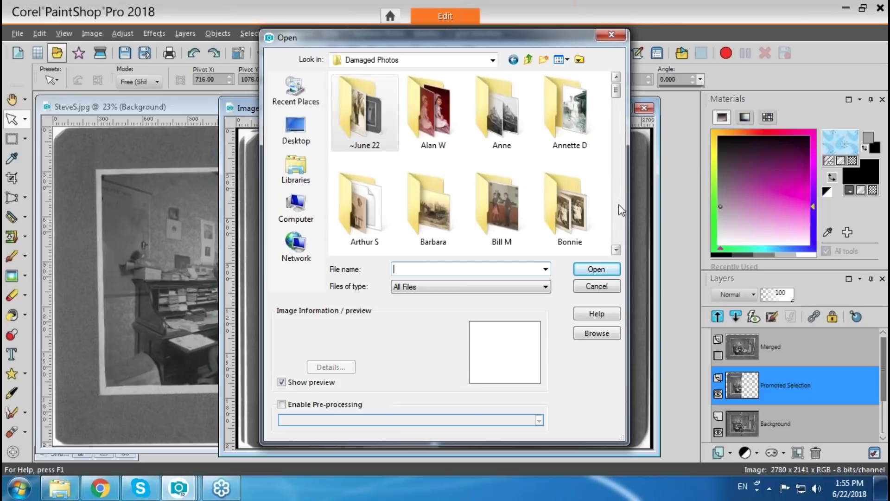
left_click(619, 204)
left_click(619, 211)
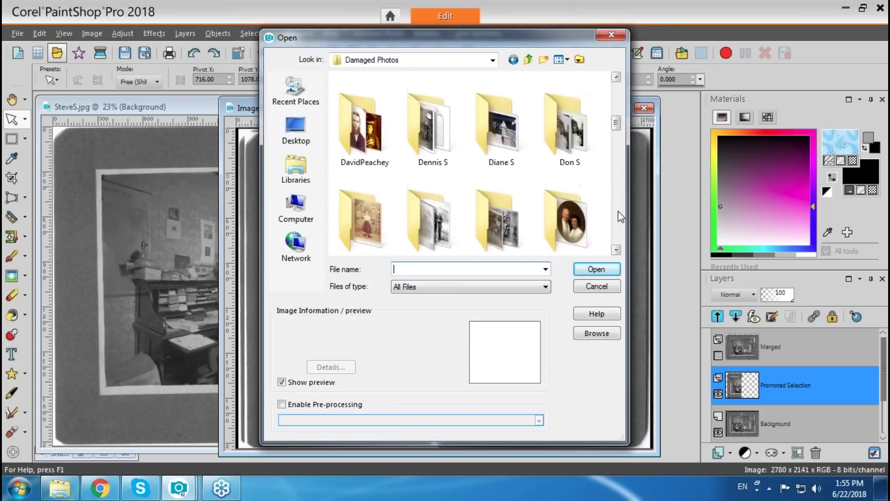
left_click(618, 213)
left_click(618, 216)
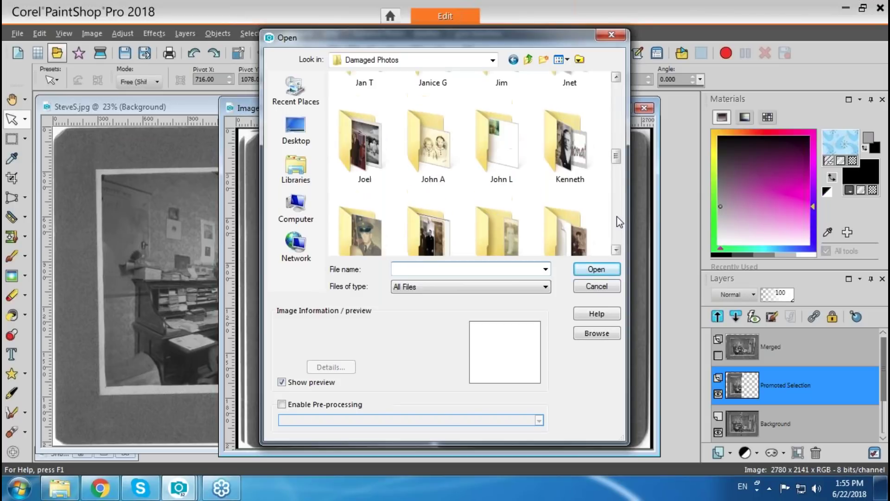
scroll(546, 256, "down", 1)
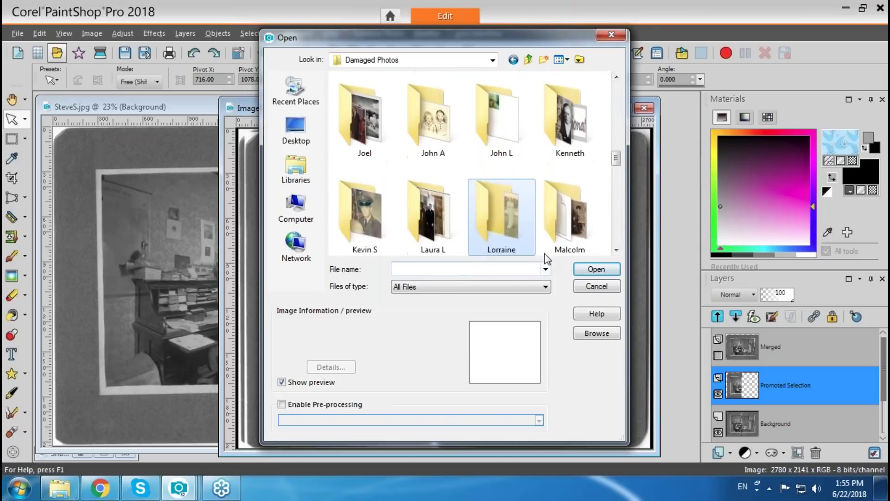
double_click(494, 224)
left_click(371, 147)
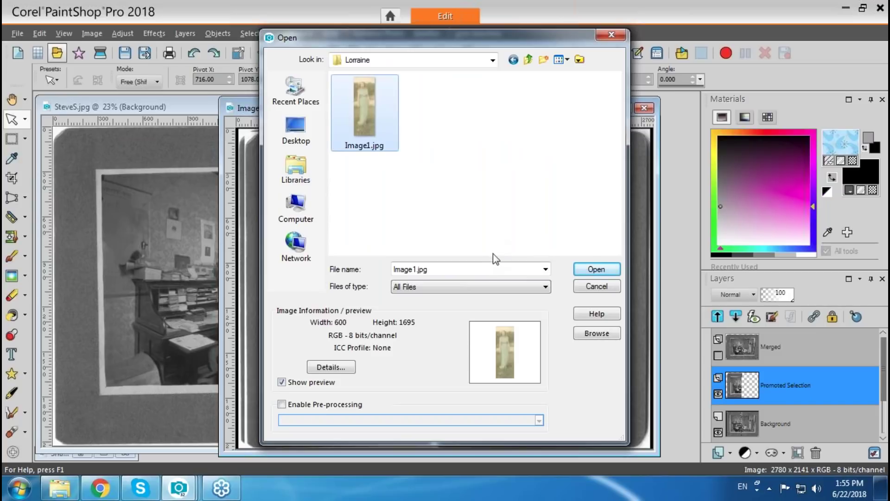
left_click(595, 270)
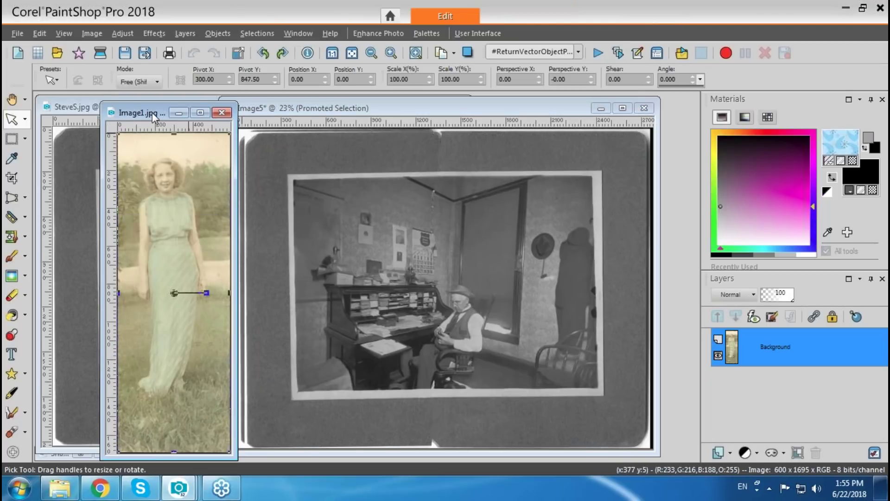
Step: Duplicate Image1.jpg and arrange the original and the copy side by side
left_click_drag(154, 117, 279, 118)
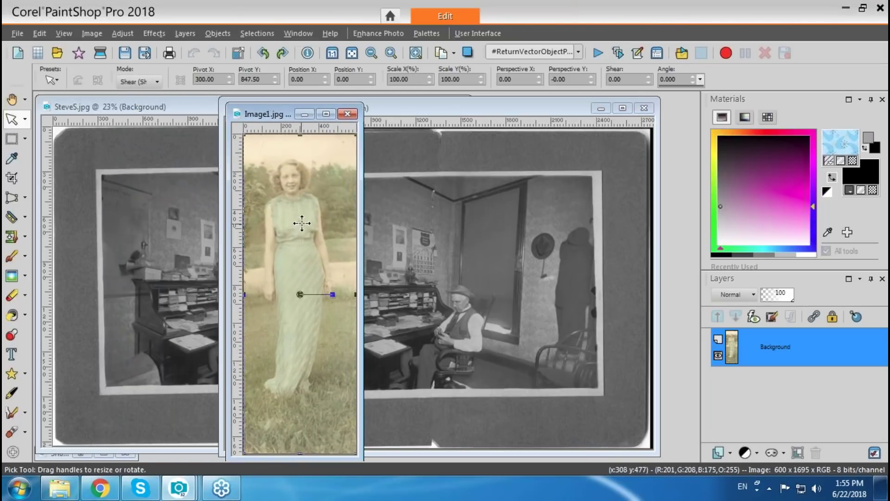
key("shift+d")
left_click_drag(183, 118, 424, 112)
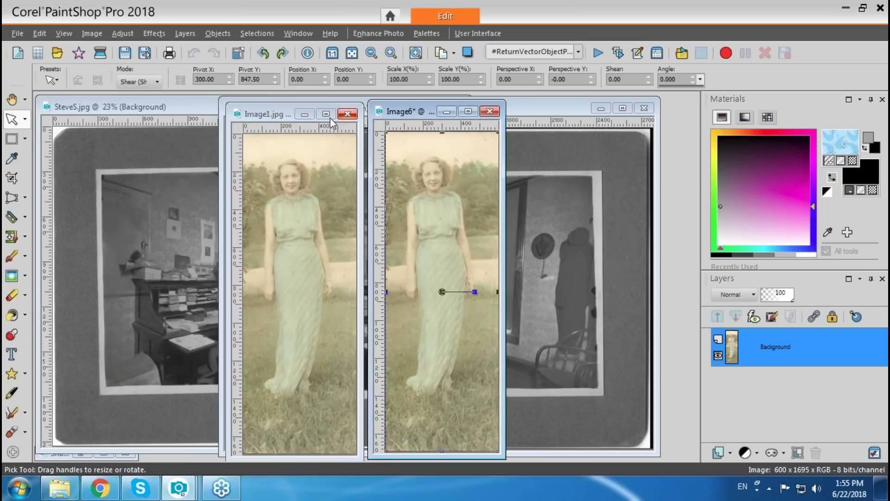
Step: Apply Fade Correction to the duplicate of Image1.jpg with the default correction amount of 45
left_click(123, 33)
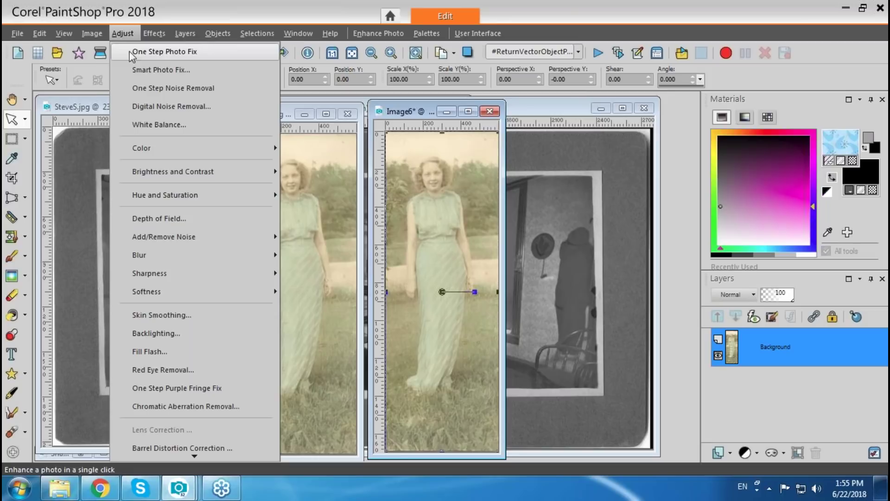
mouse_move(153, 148)
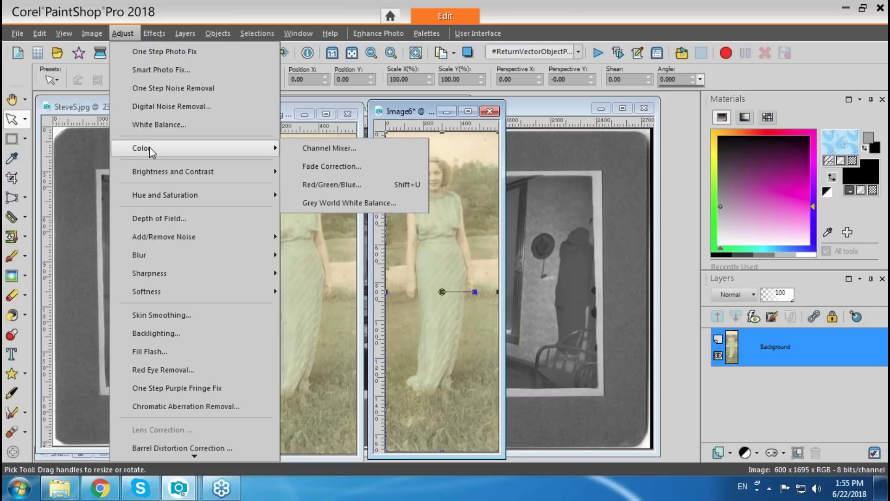
left_click(311, 166)
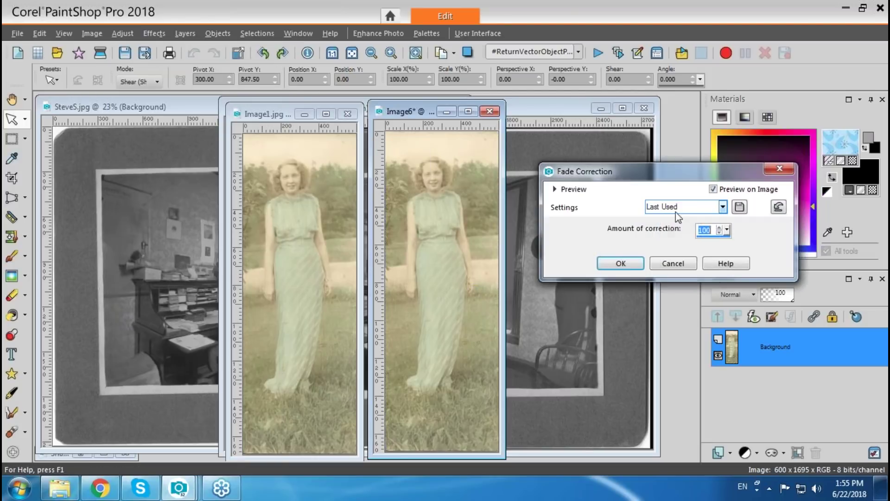
type("43")
key("BackSpace")
key("BackSpace")
type("54")
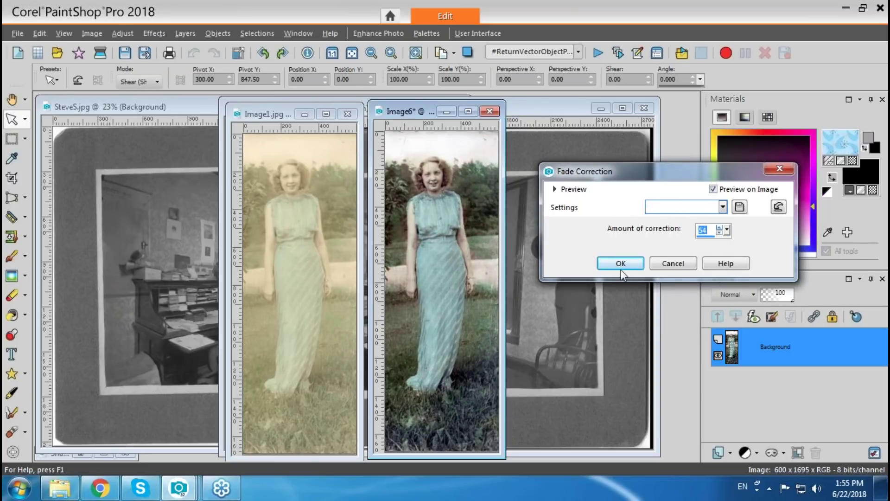
left_click(779, 207)
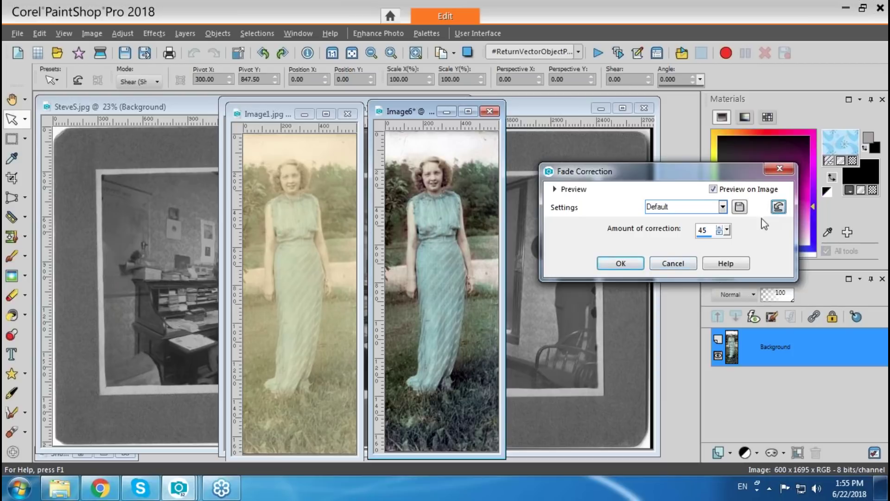
left_click(621, 264)
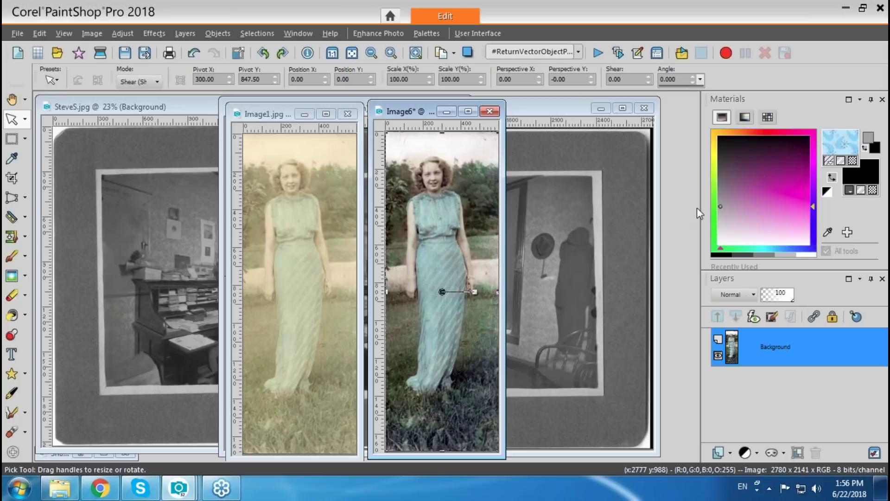
Step: Switch the open images to tabbed documents and back to floating windows
left_click(294, 34)
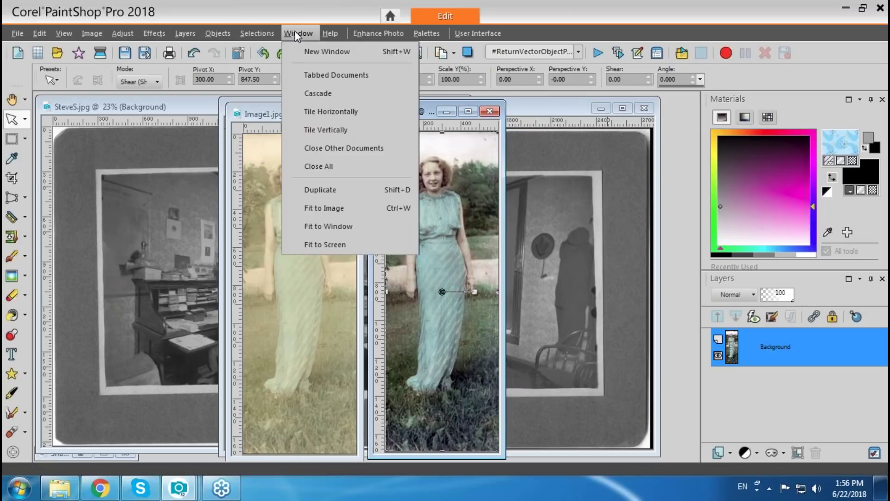
left_click(314, 77)
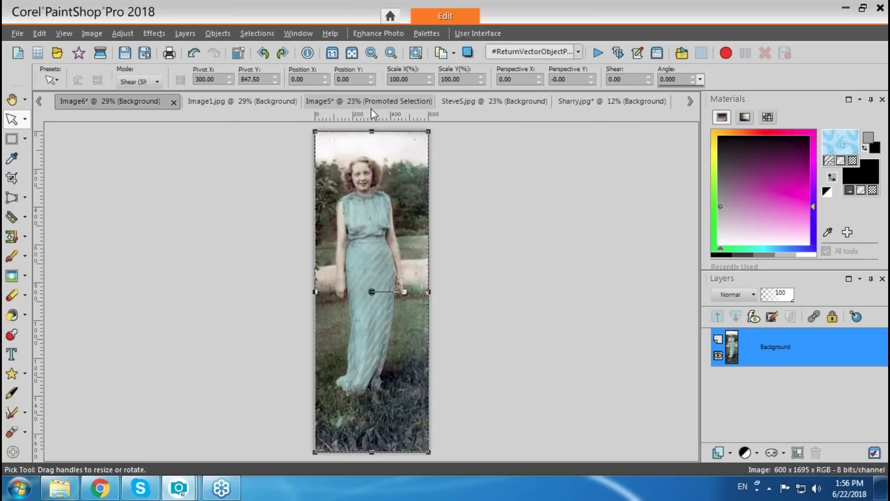
left_click(295, 33)
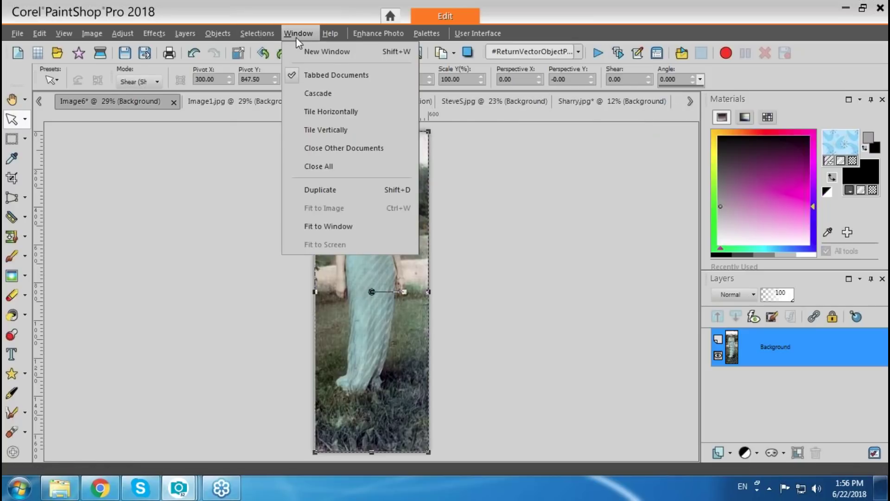
left_click(290, 76)
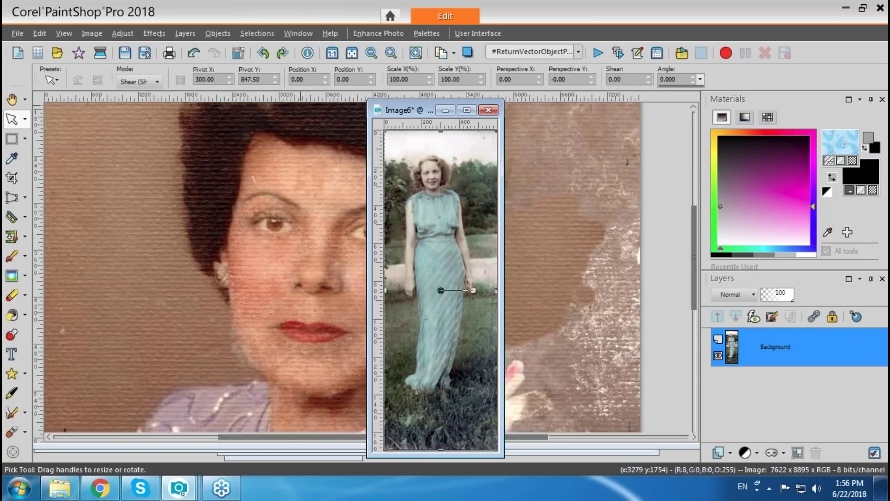
left_click_drag(414, 109, 318, 121)
Step: Cascade the image windows and arrange Sharry.jpg and the fade-corrected copy side by side, both zoomed out
left_click(298, 33)
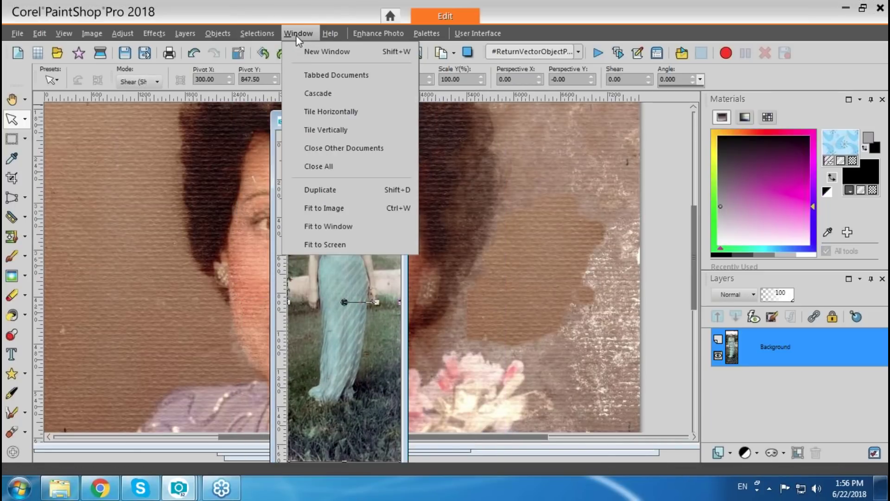
left_click(316, 94)
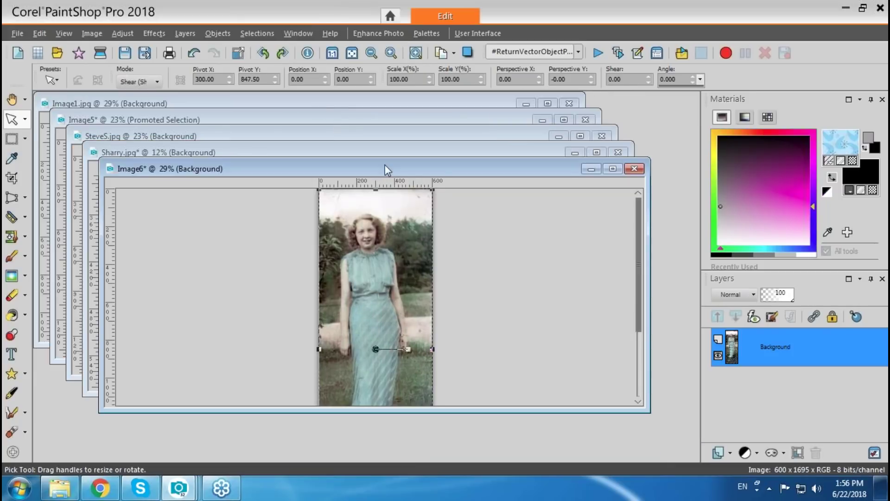
left_click_drag(387, 170, 428, 204)
left_click(429, 153)
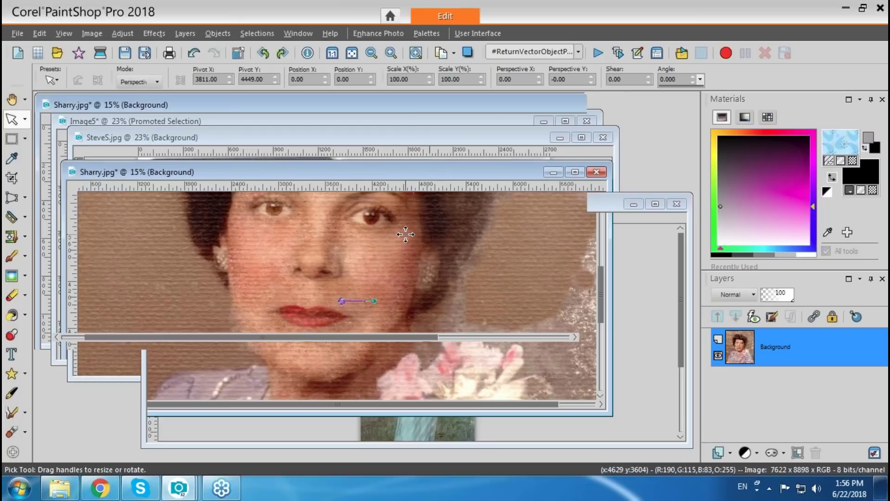
scroll(403, 234, "up", 2)
scroll(441, 279, "down", 4)
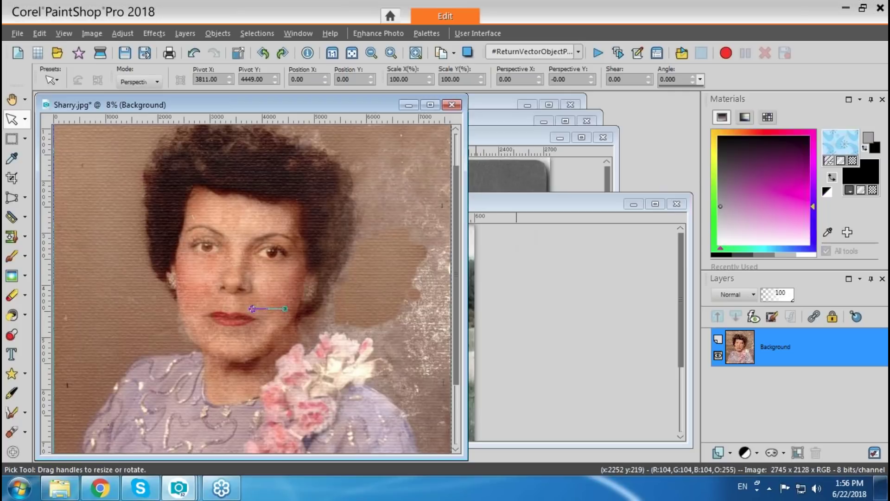
left_click(491, 203)
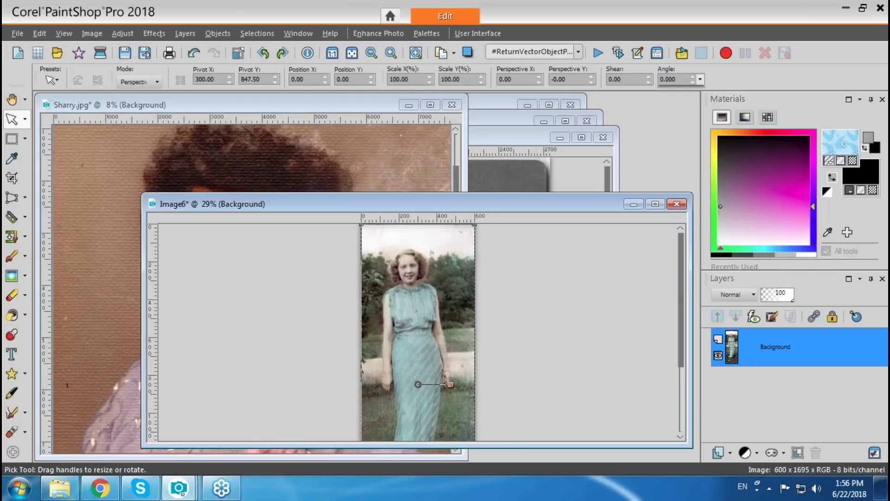
scroll(413, 339, "up", 1)
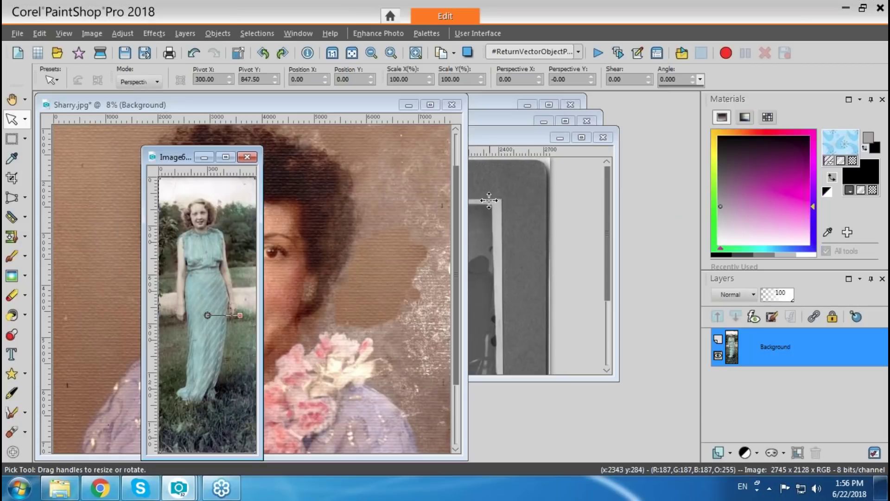
left_click_drag(178, 160, 507, 108)
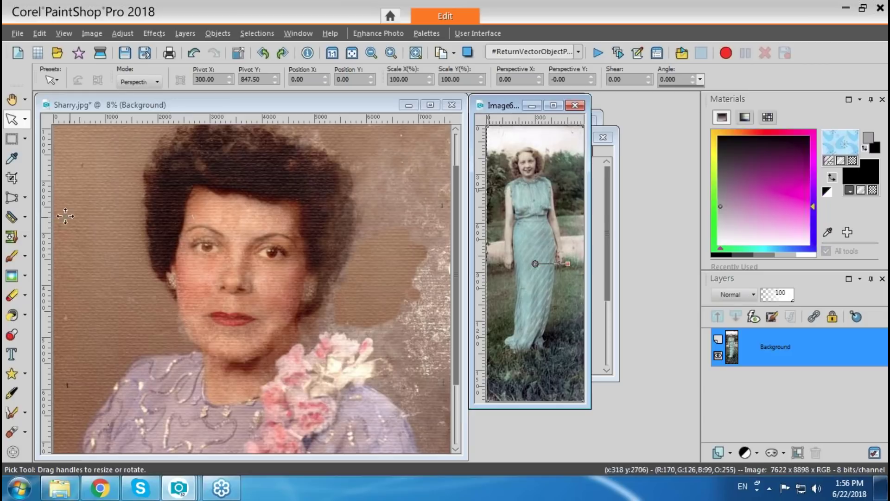
Step: Make a Scratch Remover stroke at width 10 across the plain background beside the woman's hair in Sharry.jpg
left_click(17, 238)
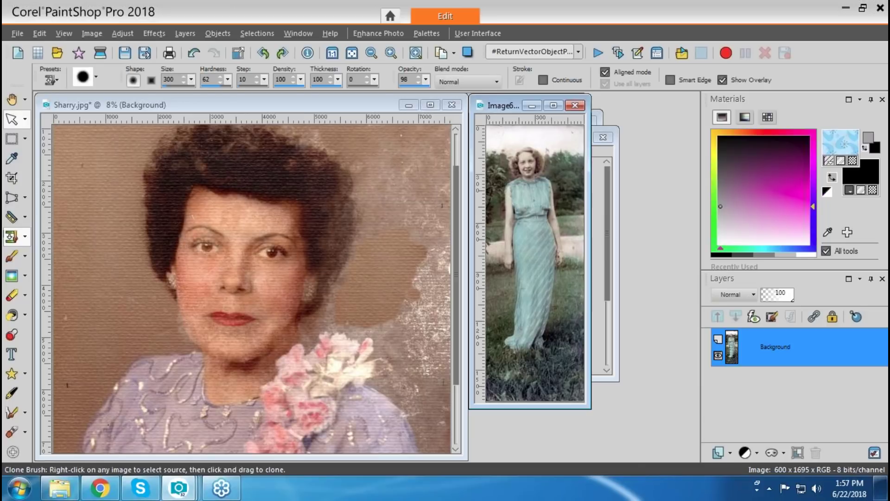
left_click(25, 237)
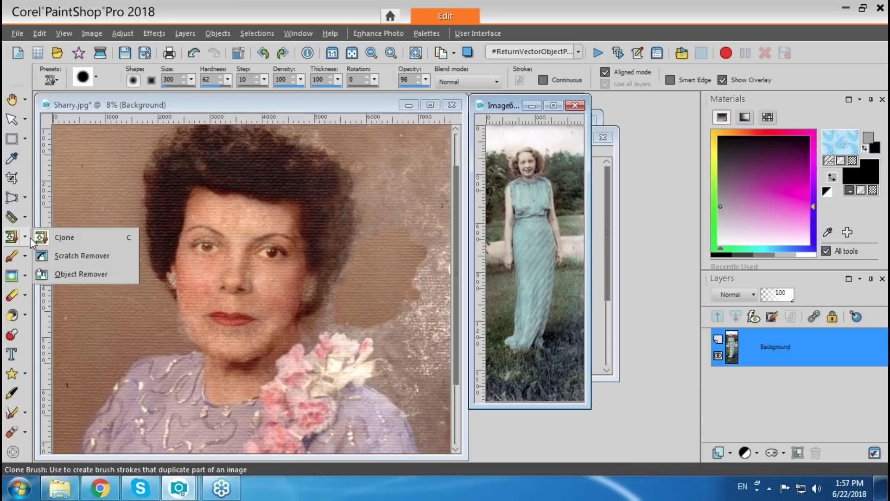
left_click(53, 256)
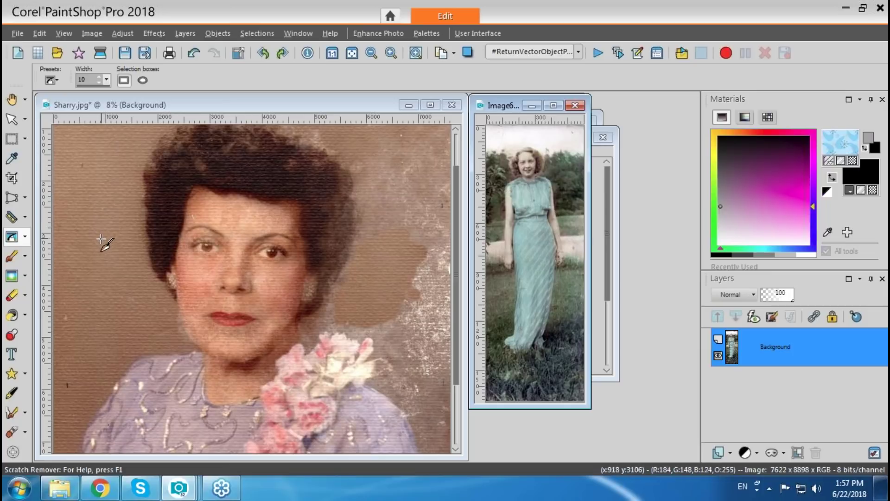
left_click(103, 236)
left_click_drag(88, 209, 129, 208)
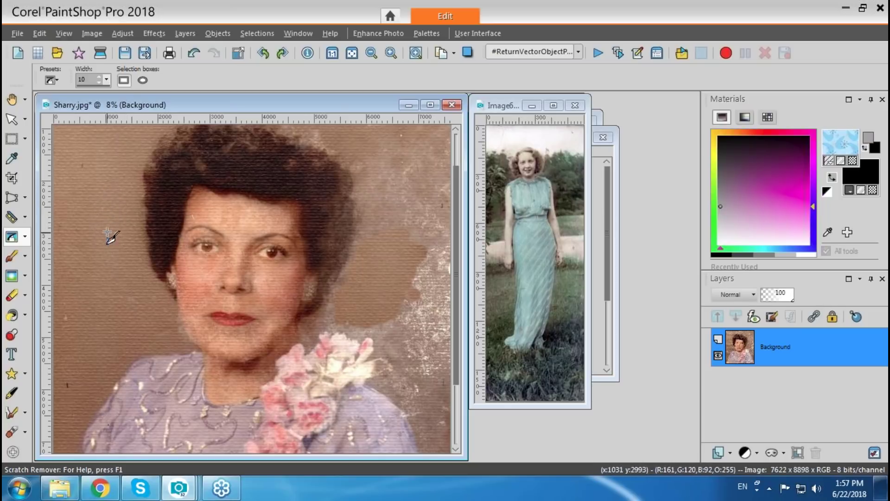
Step: Set the Scratch Remover width to 100 and make another stroke across the same background area of Sharry.jpg
left_click(85, 84)
type("0")
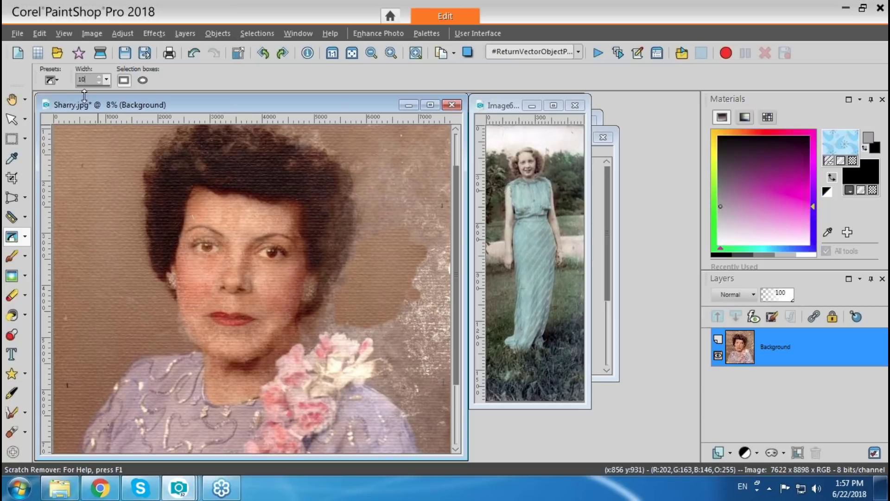
left_click_drag(72, 231, 119, 231)
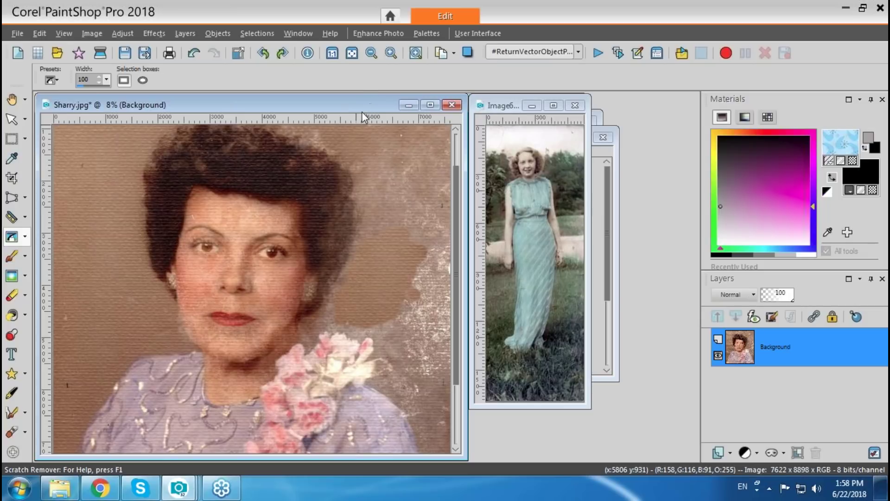
Step: Bring the fade-corrected copy in front of Sharry.jpg and convert it to greyscale
left_click_drag(376, 105, 396, 108)
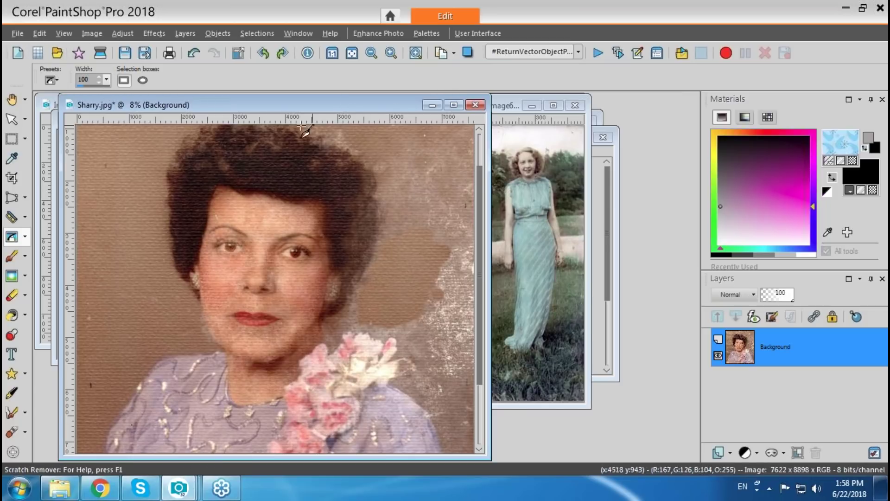
left_click(507, 106)
left_click_drag(507, 106, 486, 132)
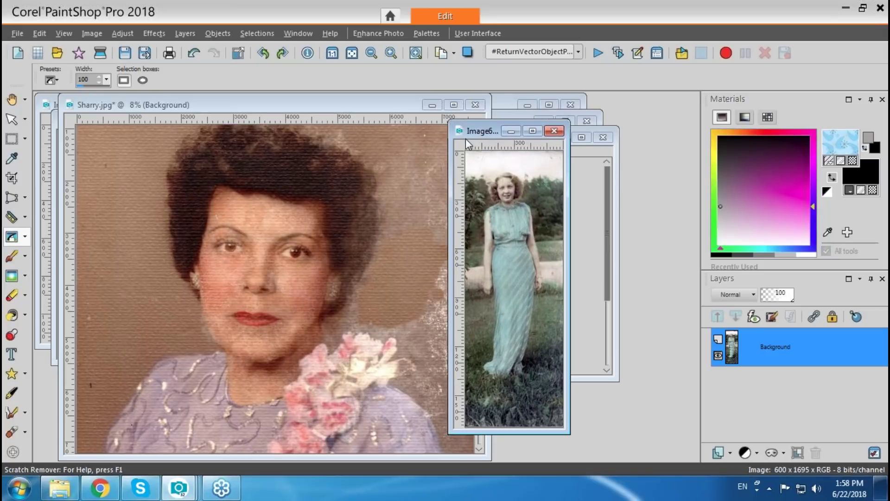
left_click(92, 33)
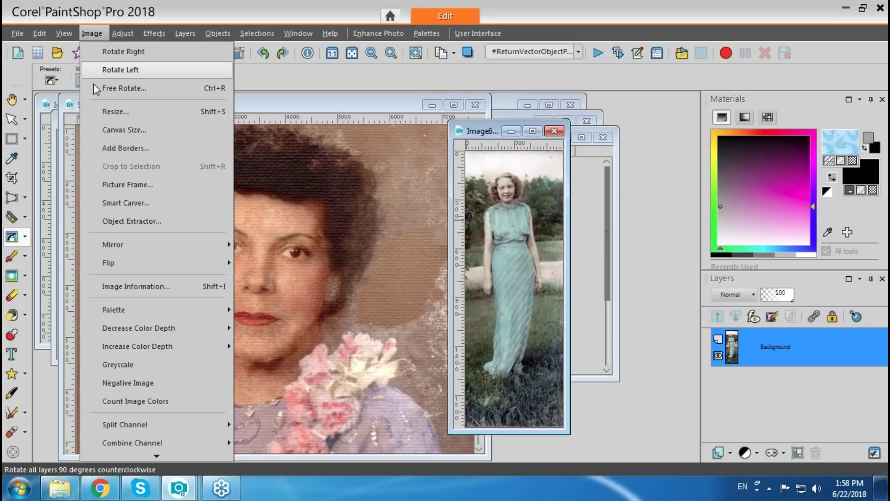
left_click(121, 365)
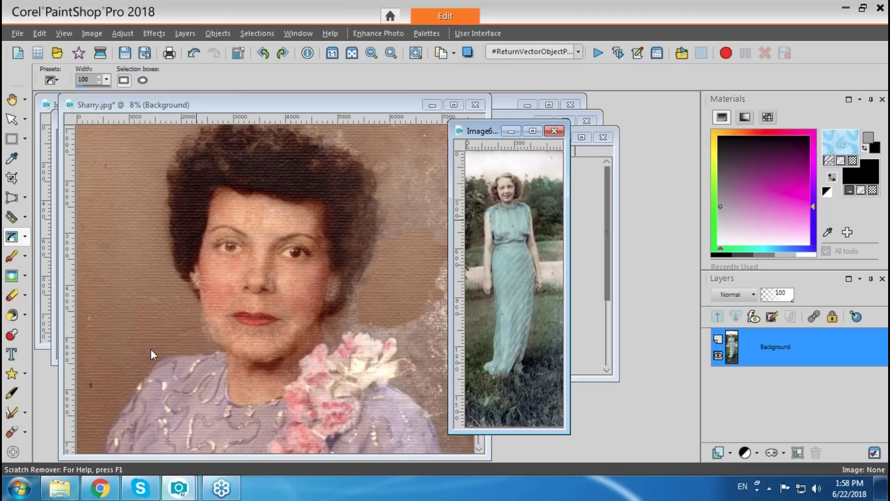
Step: Try cloning the lower skirt over the waist of the dress in the greyscale copy with the 300-pixel Clone brush
left_click(24, 237)
left_click(43, 238)
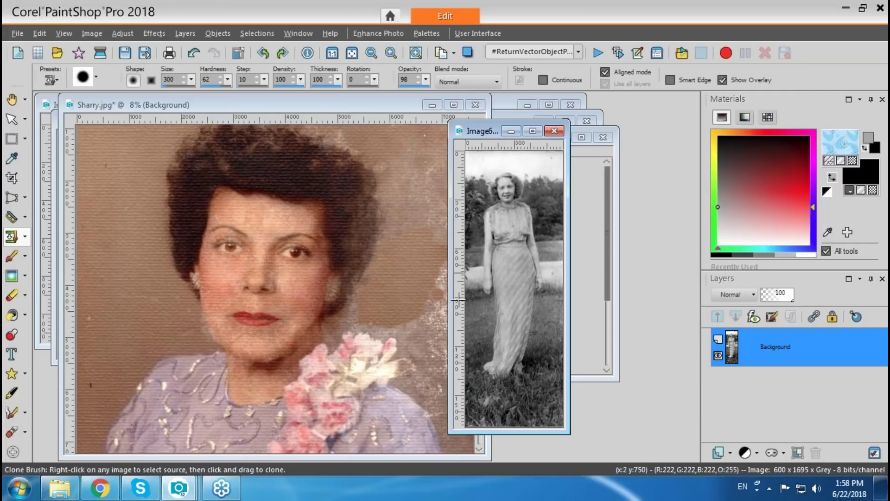
scroll(458, 299, "up", 4)
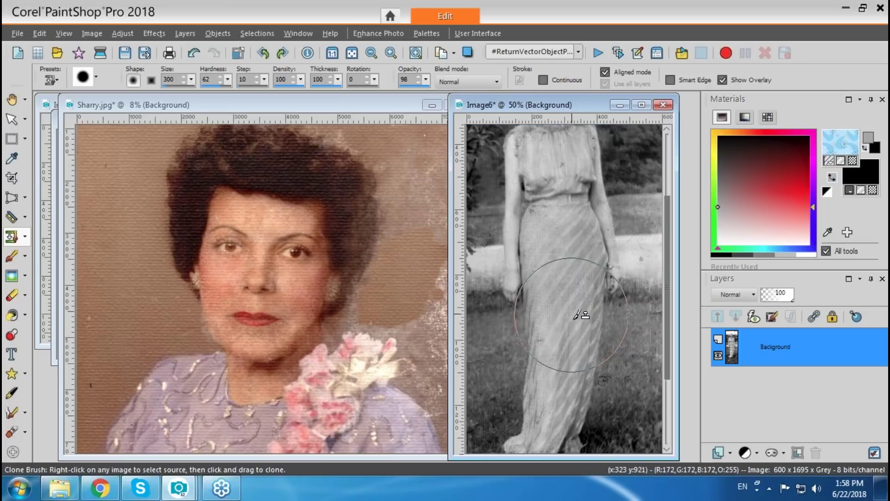
right_click(555, 382)
left_click_drag(559, 274, 567, 218)
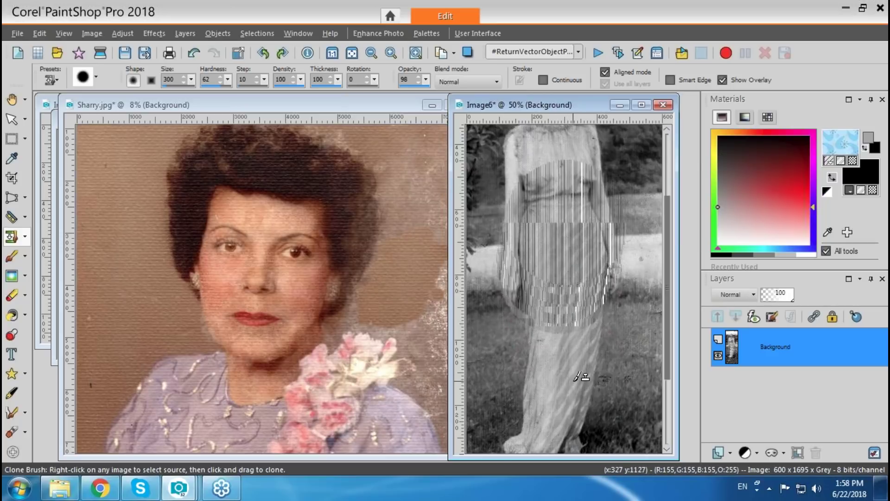
Step: Maximize the greyscale copy, return all images to floating windows, and undo the clone stroke on the dress
double_click(581, 106)
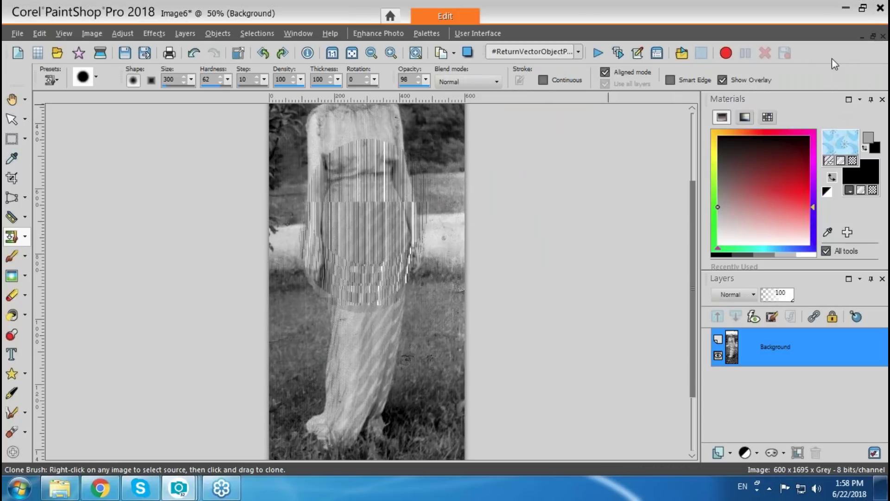
left_click(297, 34)
left_click(316, 76)
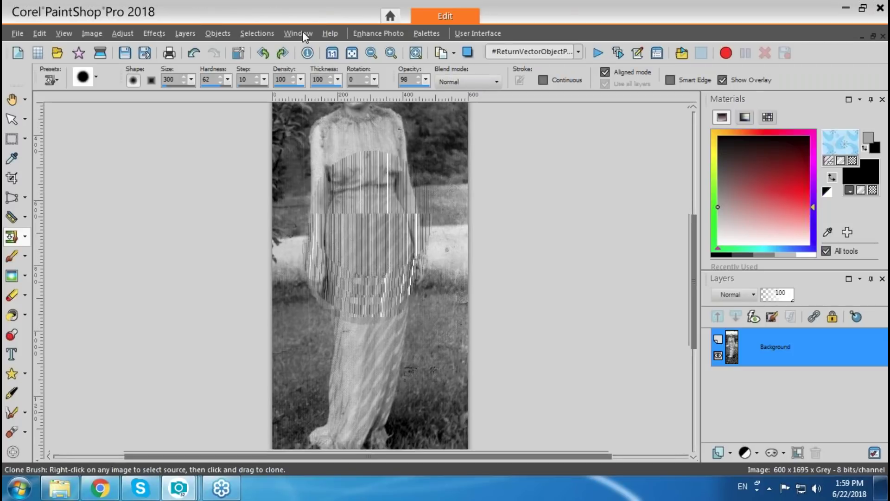
left_click(300, 35)
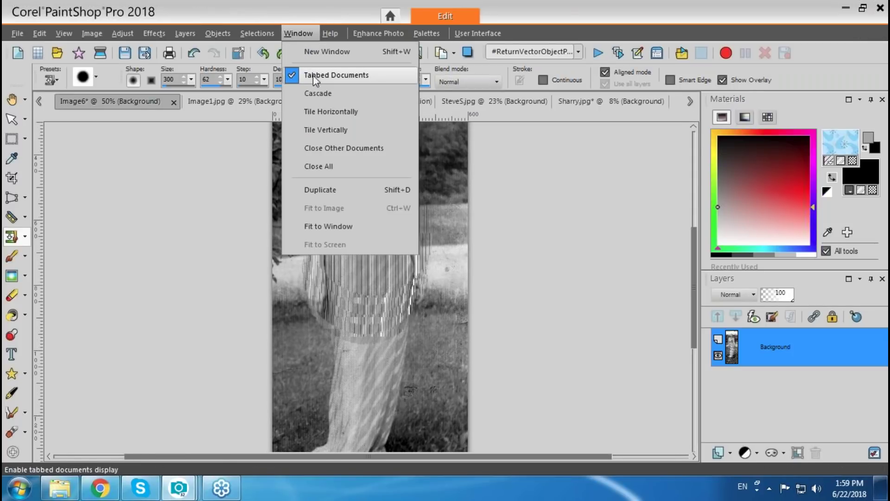
left_click(313, 76)
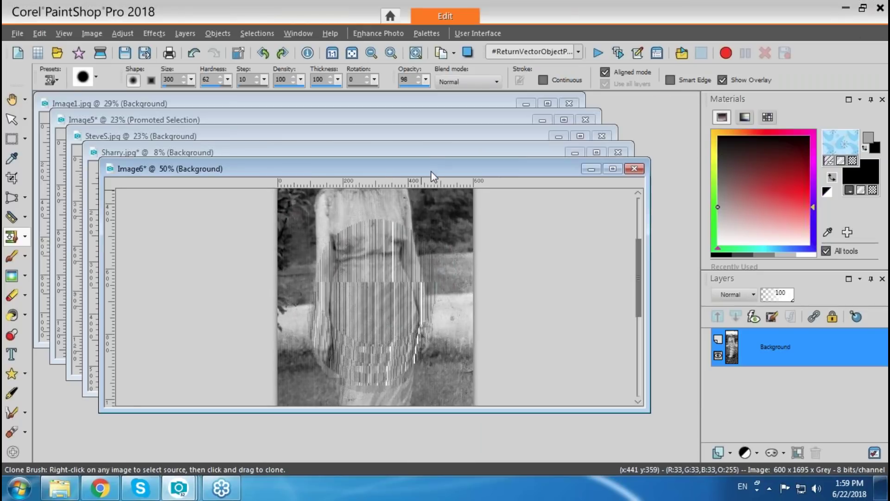
key("ctrl+z")
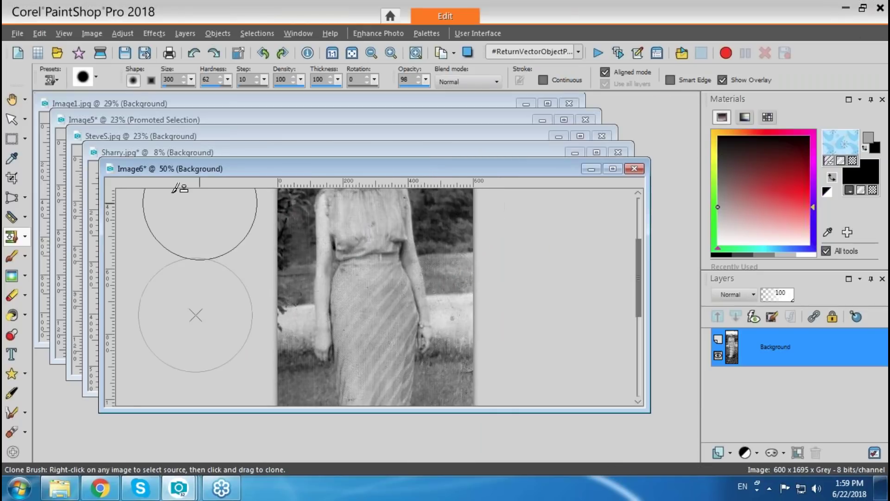
Step: Increase the greyscale copy's color depth to RGB - 16 bits/channel and clone the lower skirt over the waist of the dress
left_click(92, 33)
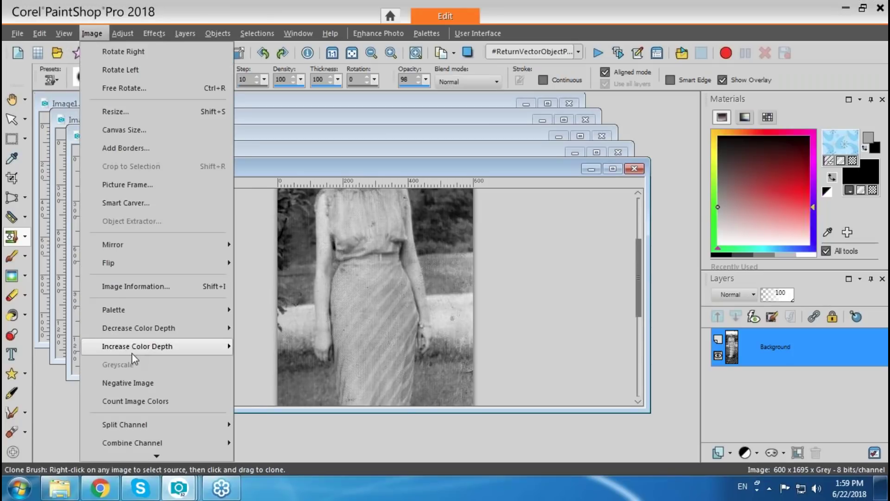
mouse_move(200, 328)
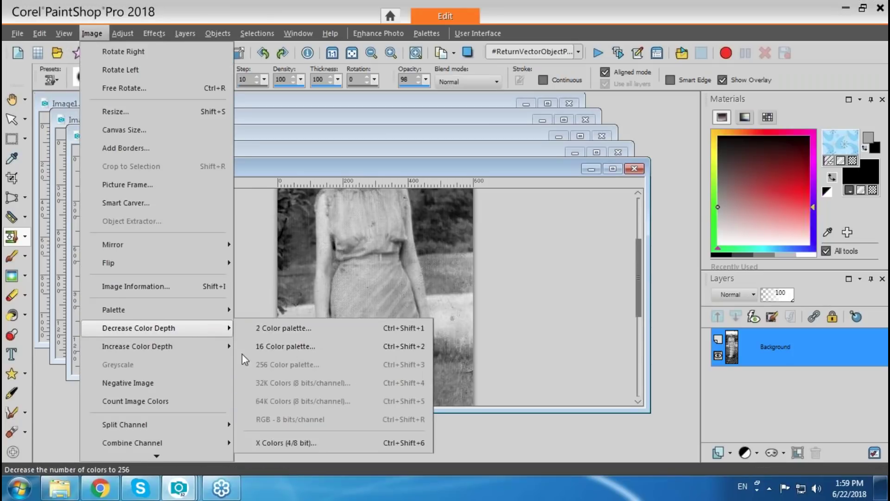
mouse_move(199, 346)
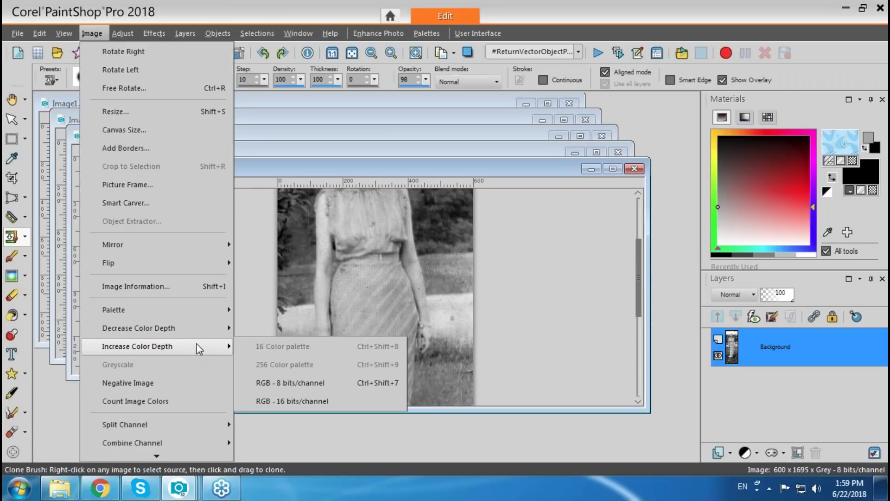
left_click(268, 401)
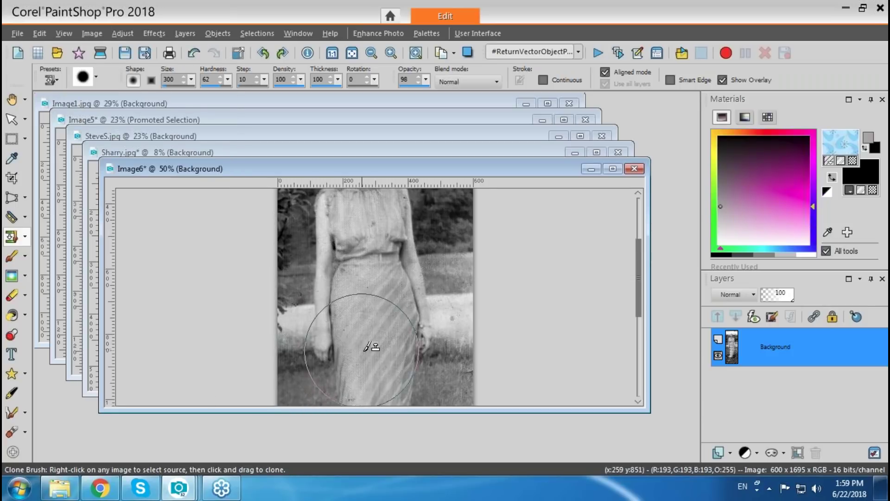
mouse_move(368, 345)
left_mouse_down()
mouse_move(378, 251)
mouse_move(383, 318)
mouse_move(371, 252)
mouse_move(374, 292)
left_mouse_up()
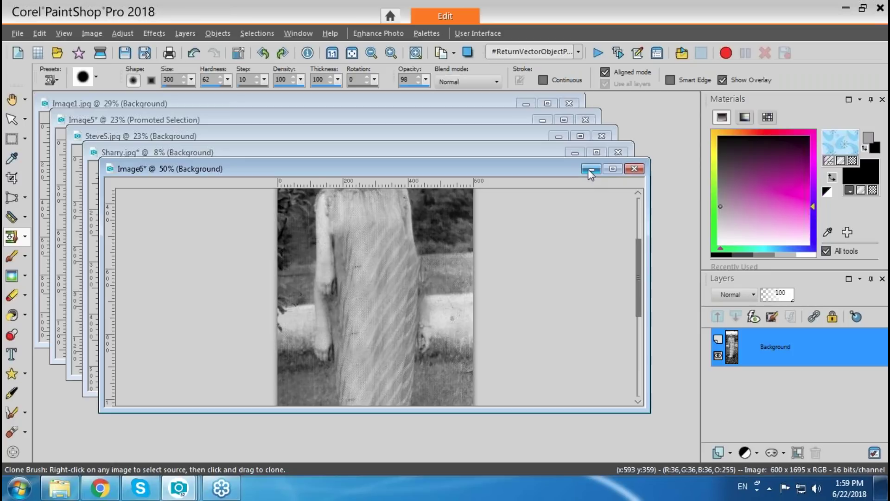
Step: Activate the Pick tool on the greyscale copy and fit its floating window to the image
left_click(612, 169)
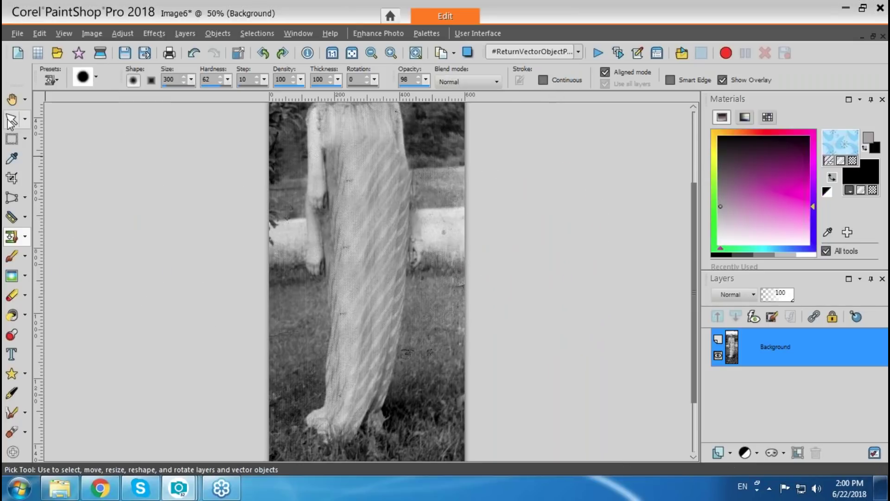
left_click(11, 119)
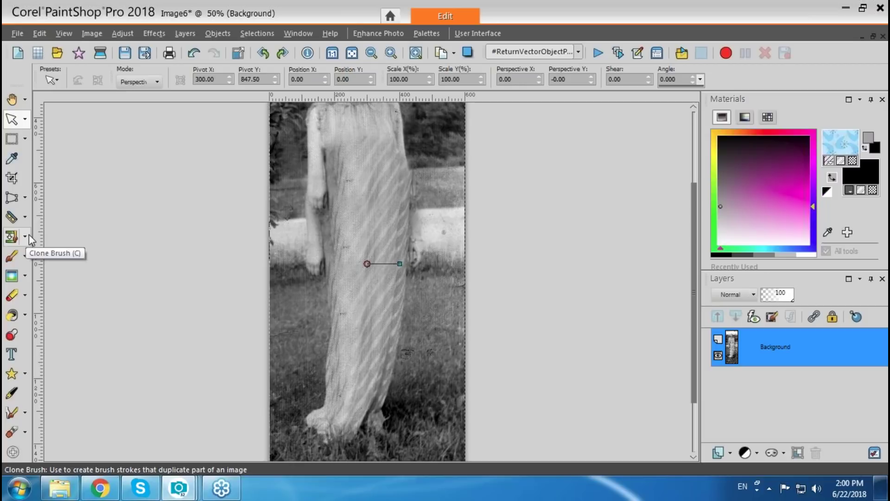
left_click(874, 36)
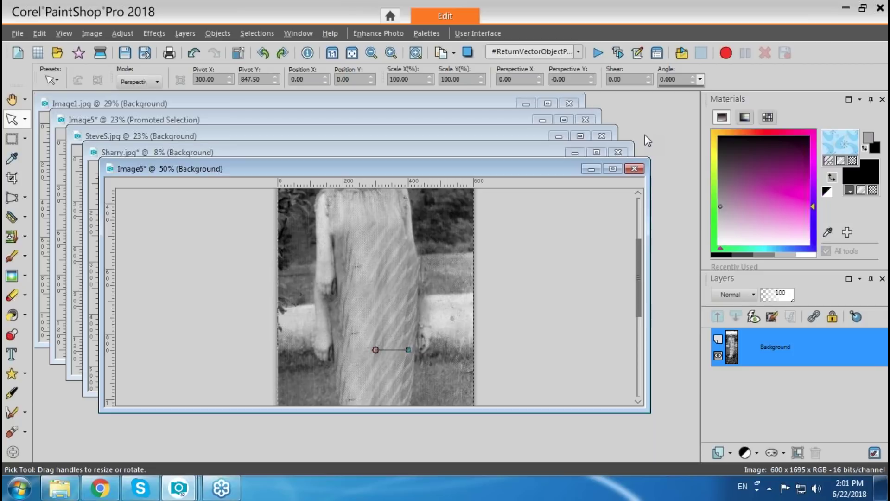
key("ctrl+w")
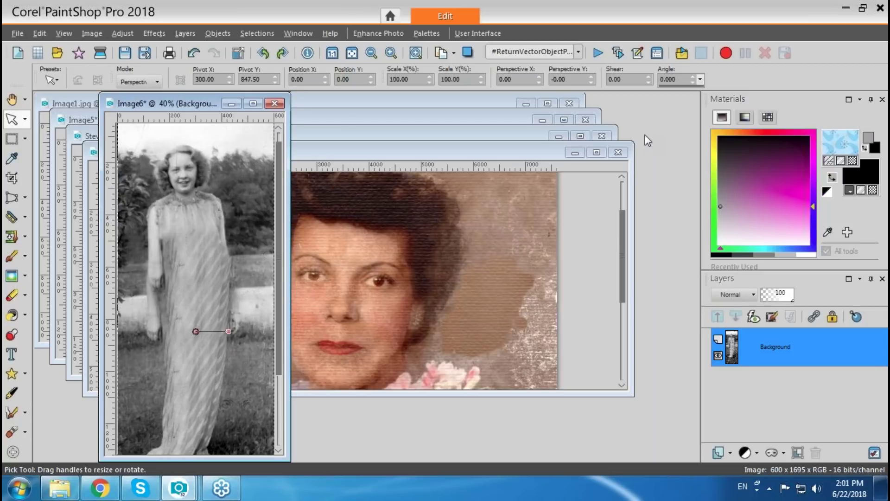